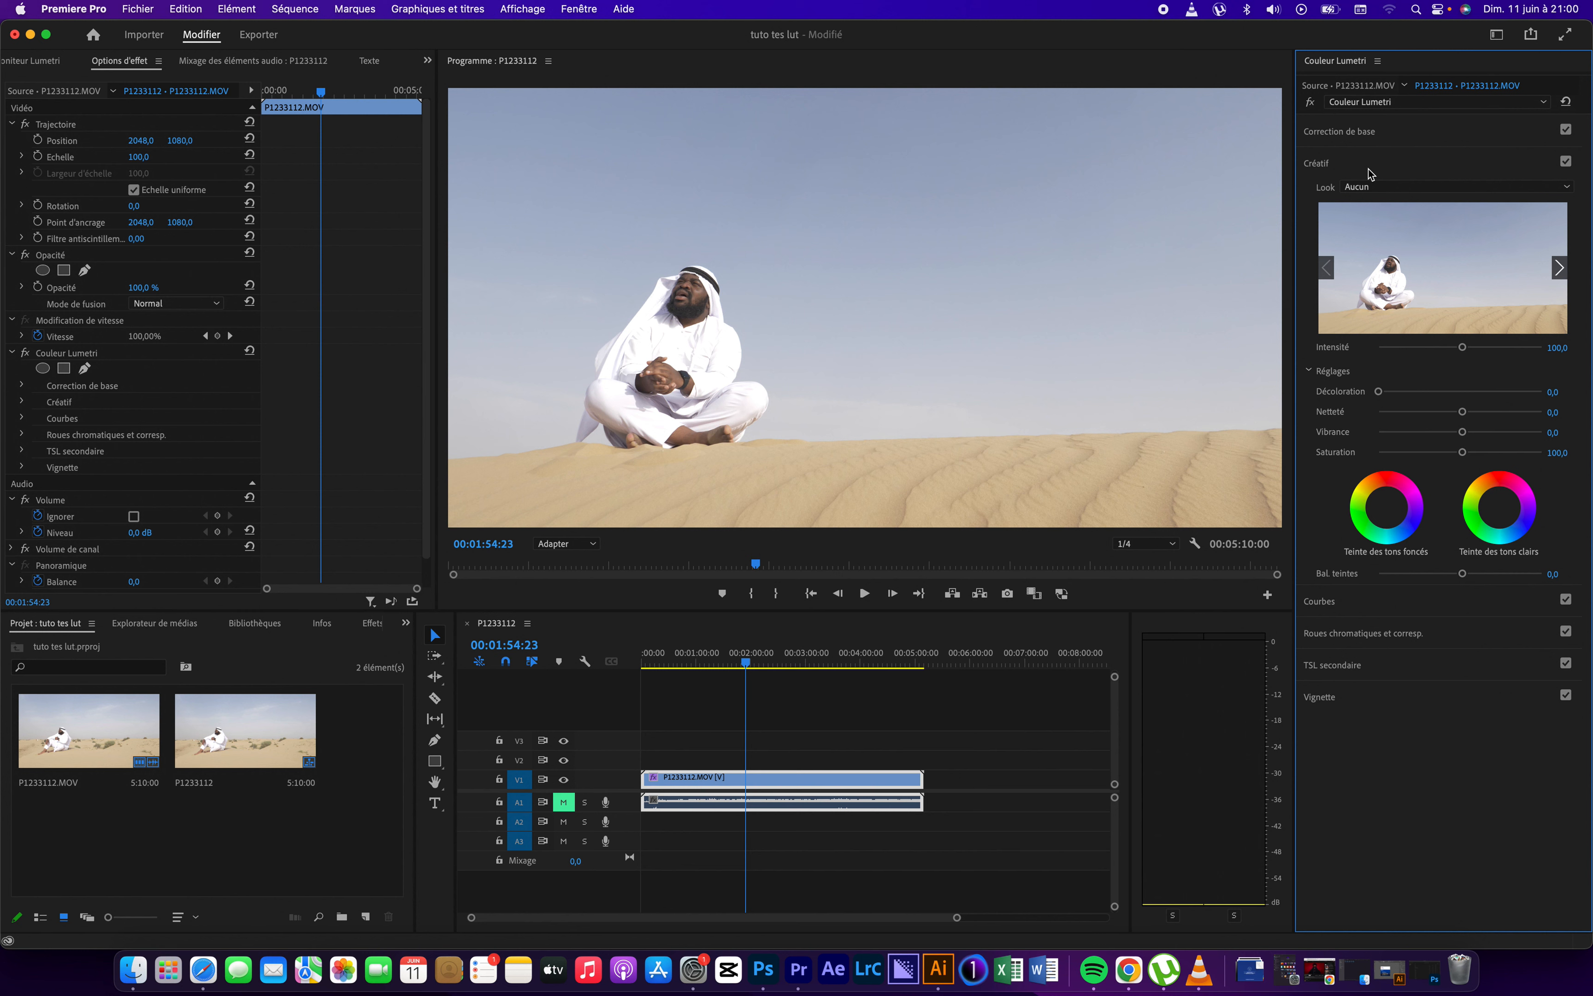
# Load the CFLFM .cube LUT from the CINEMATIC FILM LUT folder as the clip's Creative look.
pyautogui.click(1367, 191)
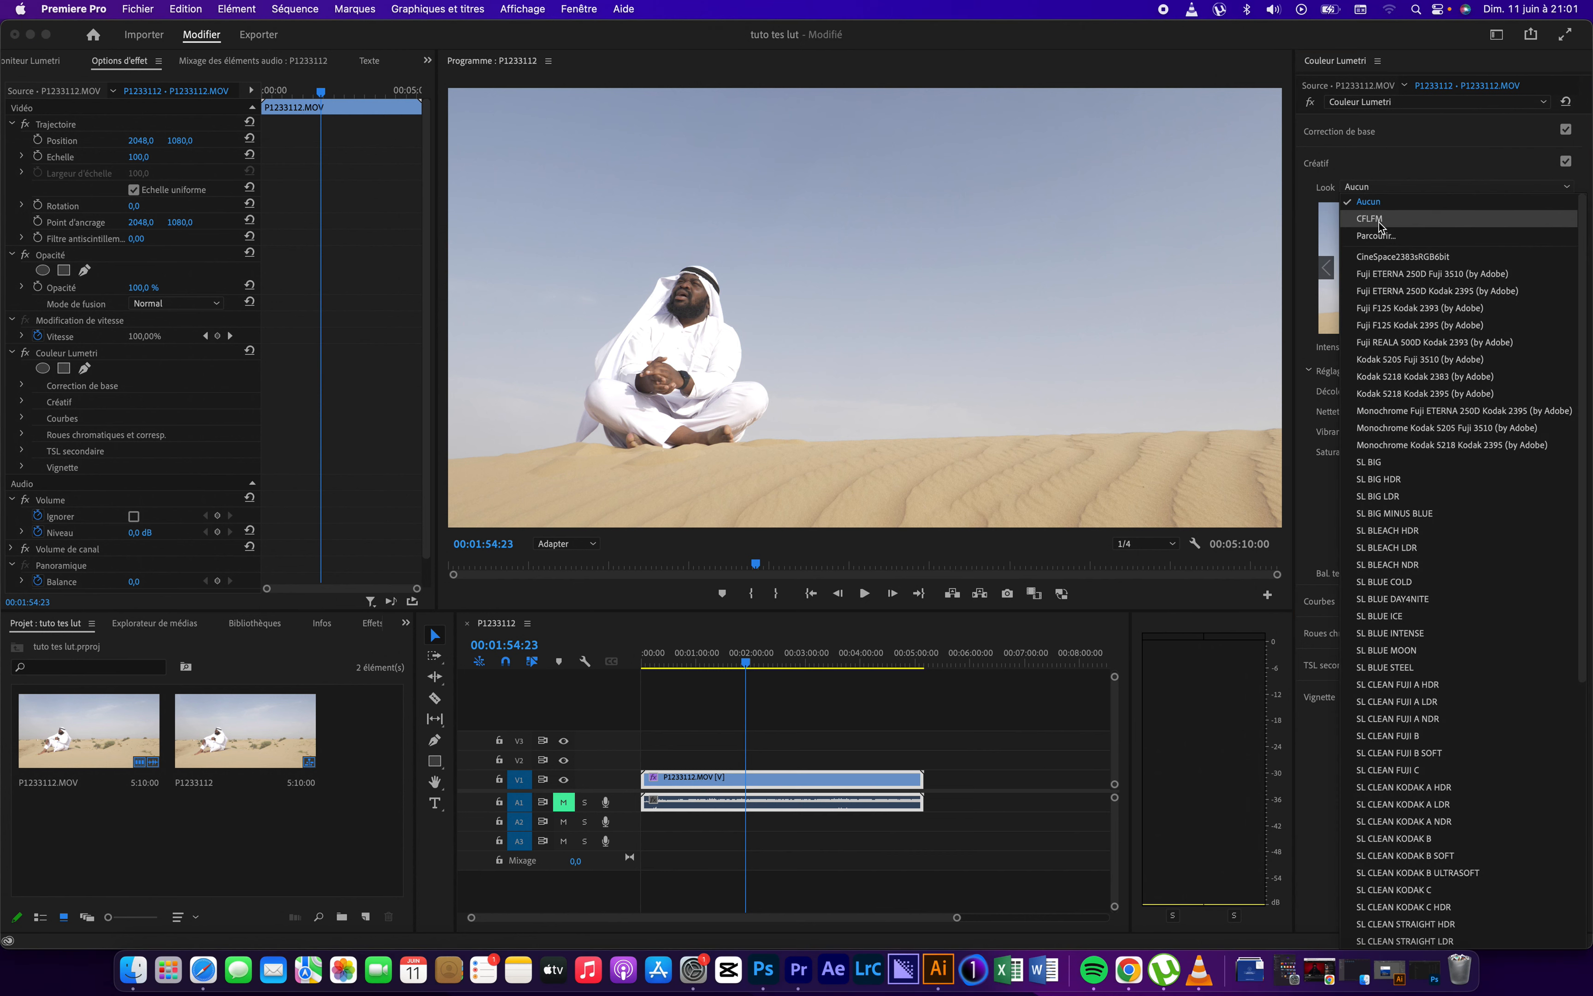
pyautogui.click(1380, 225)
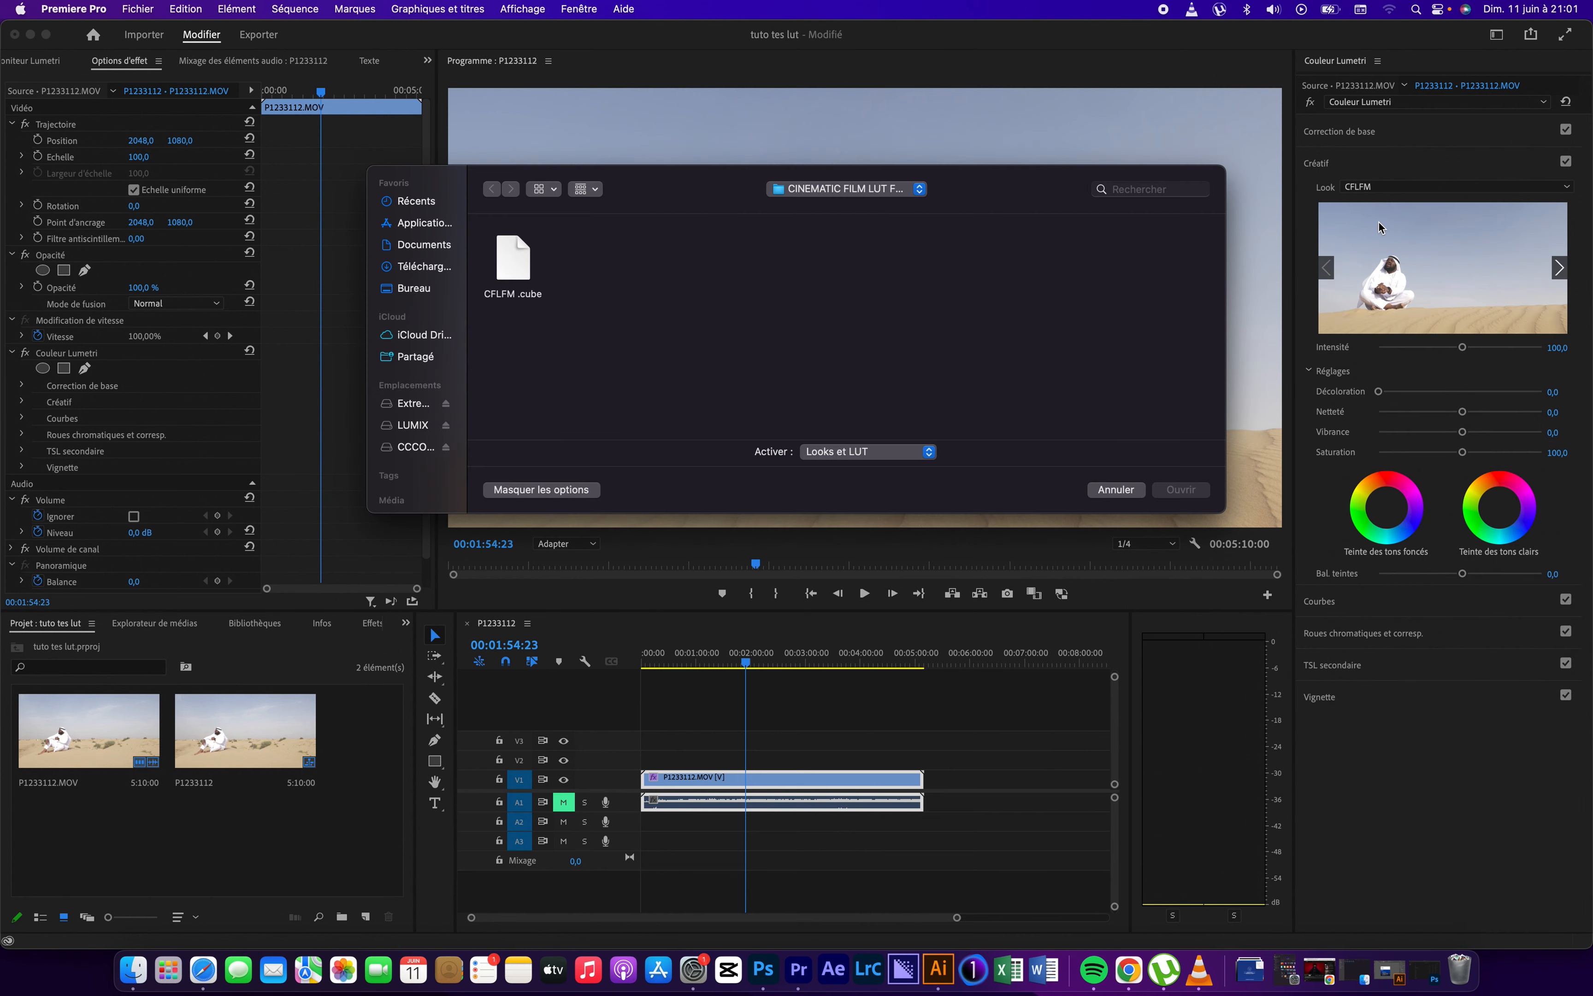
pyautogui.click(490, 259)
pyautogui.click(1173, 491)
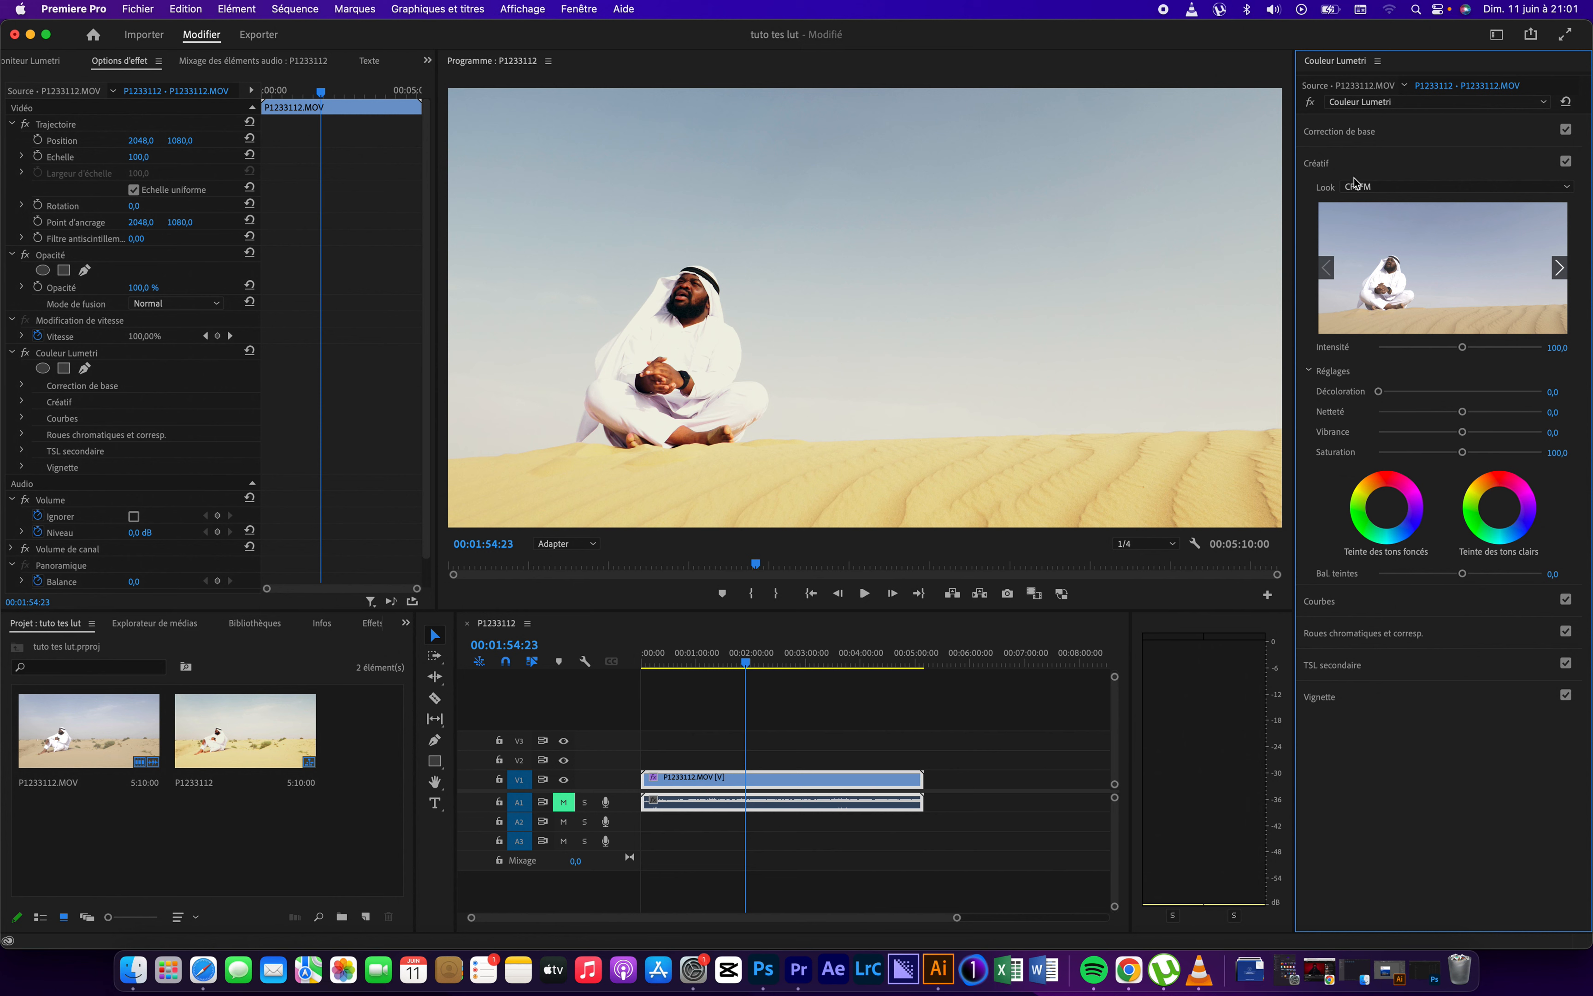
# In the basic correction, set the temperature to about -19.4 and the saturation to about 140.3.
pyautogui.click(1342, 164)
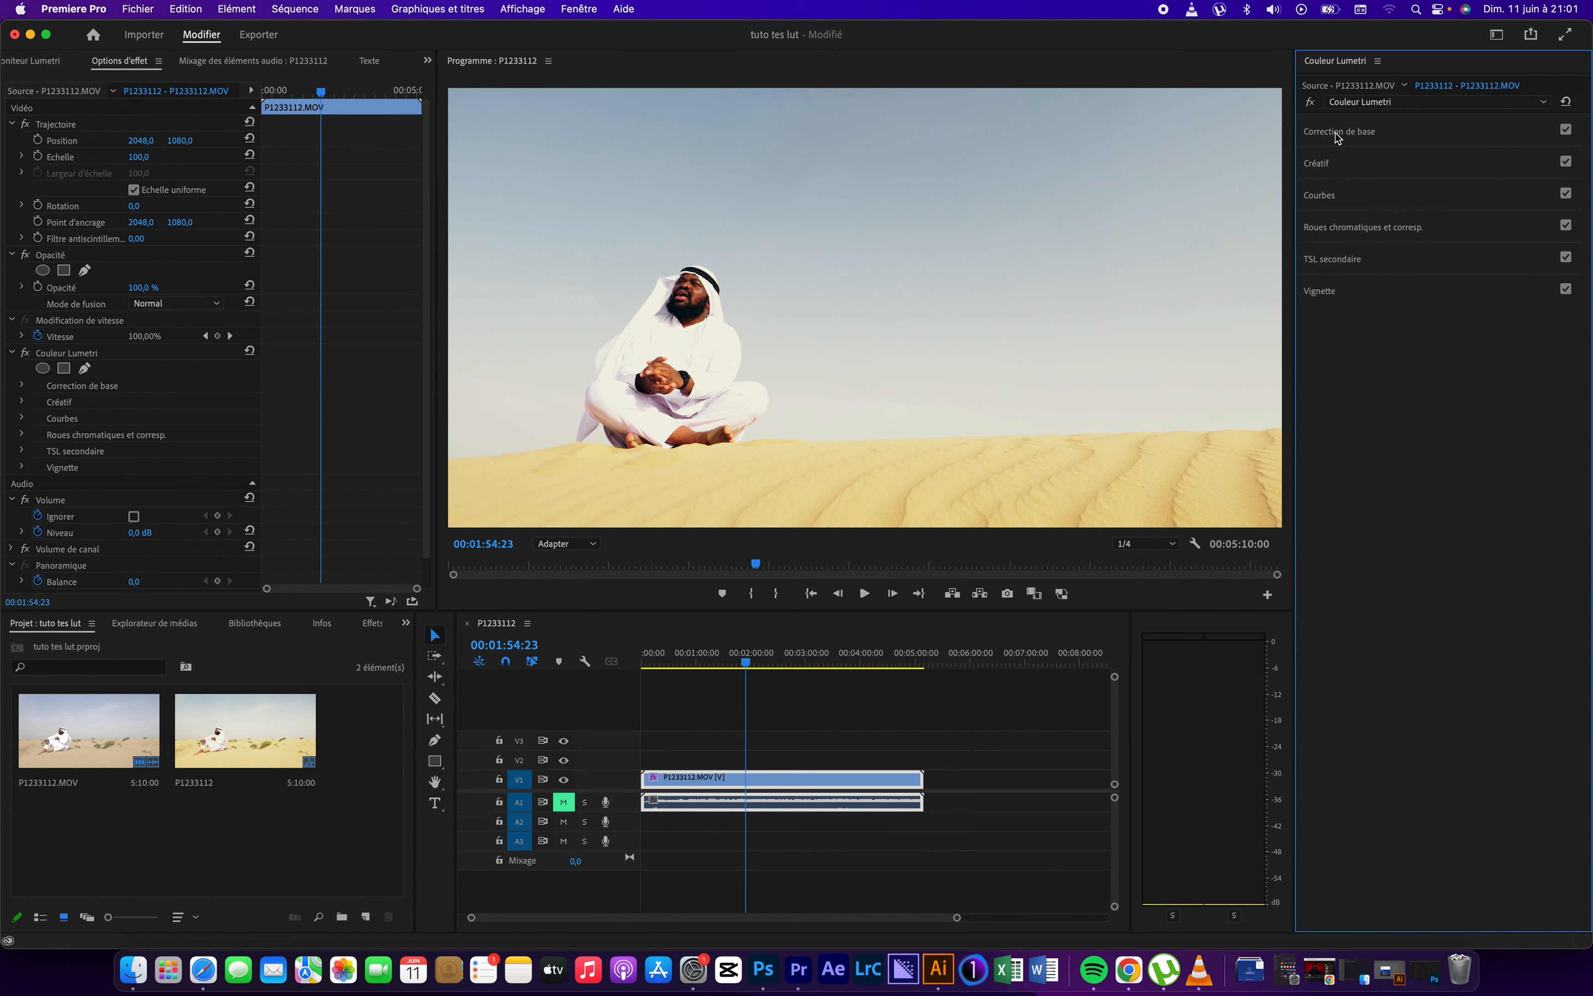
pyautogui.click(1338, 134)
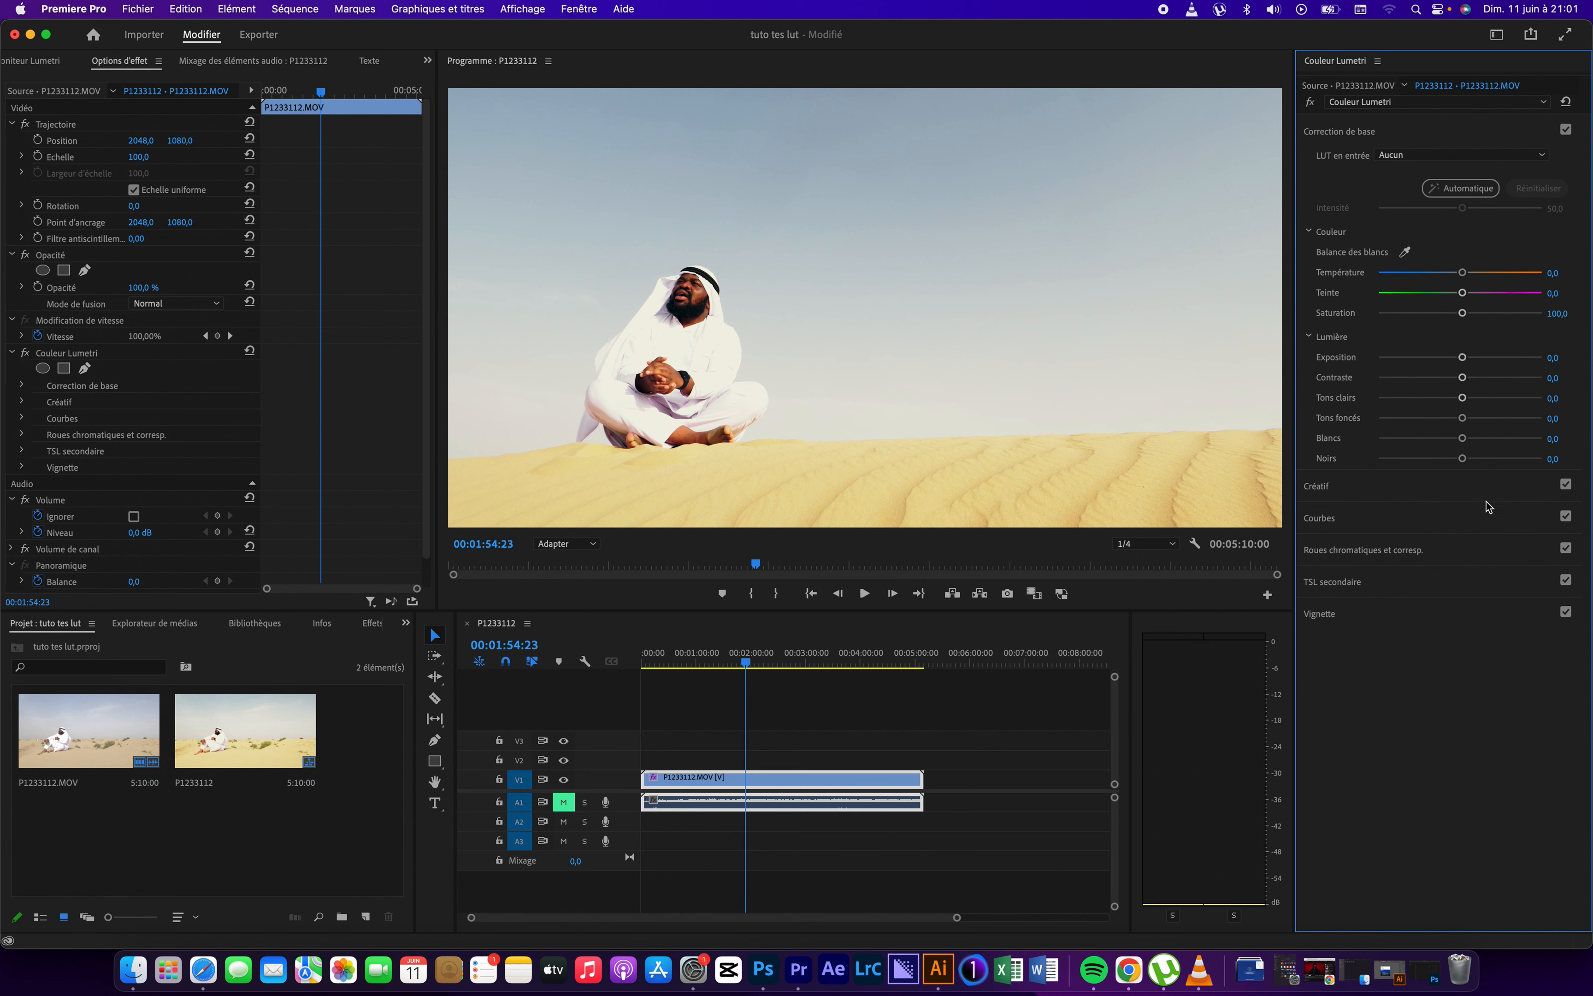
pyautogui.click(1507, 313)
pyautogui.moveTo(1508, 317); pyautogui.dragTo(1480, 319)
pyautogui.moveTo(1449, 277); pyautogui.dragTo(1453, 276)
pyautogui.moveTo(1454, 277); pyautogui.dragTo(1449, 278)
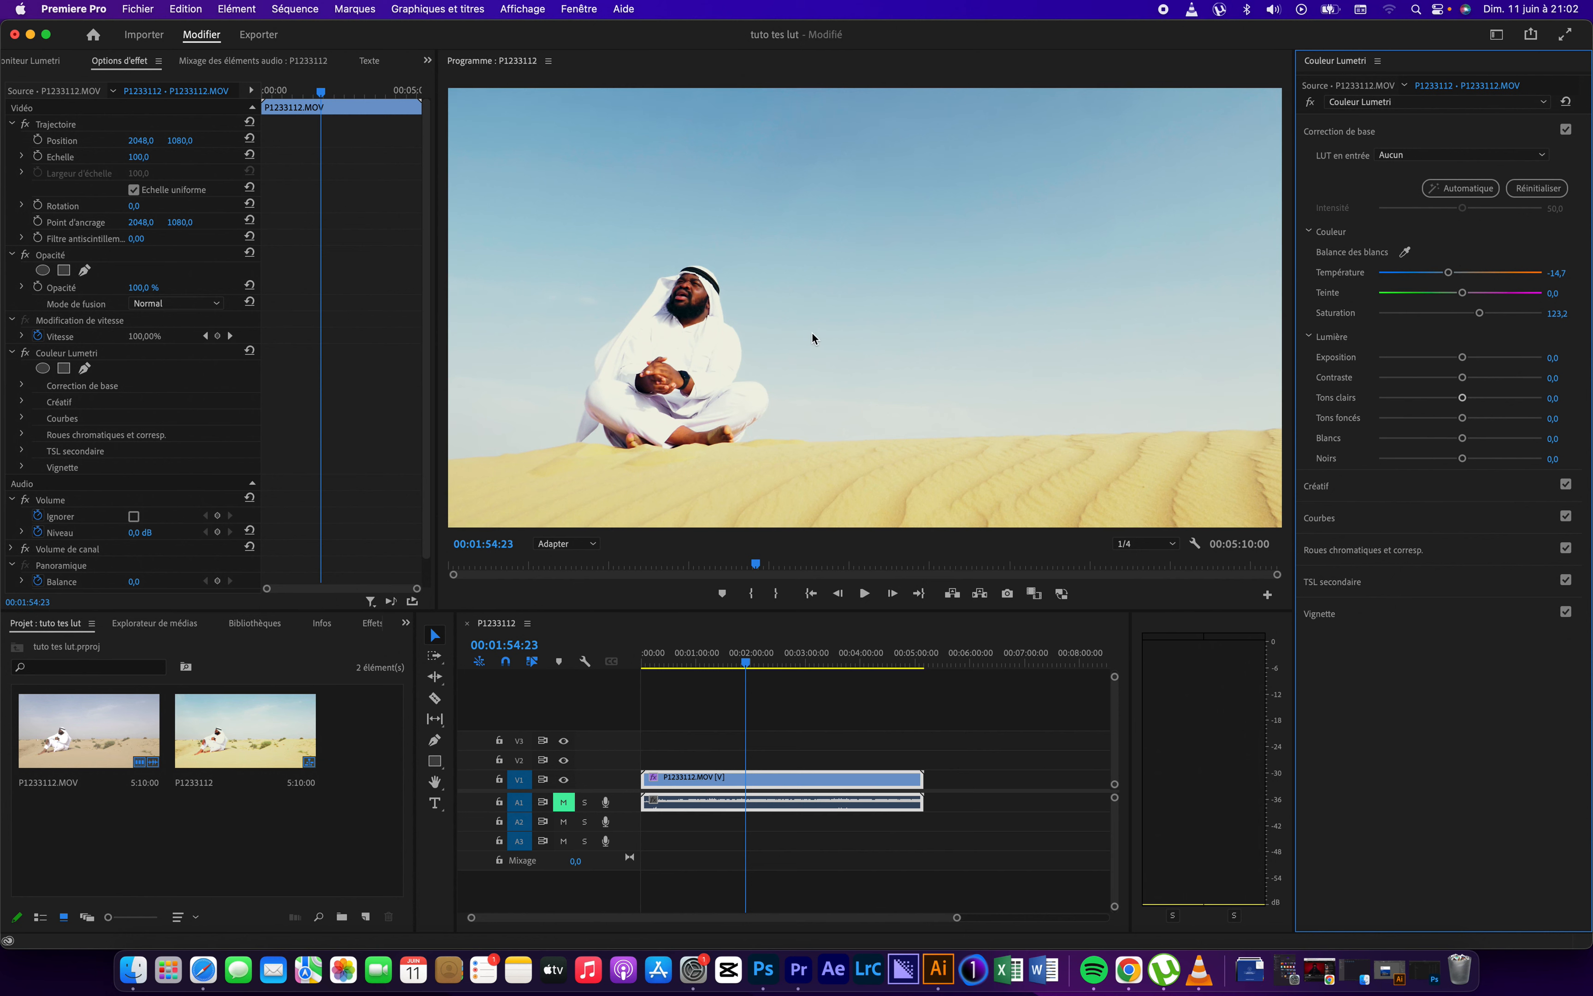
pyautogui.moveTo(1448, 272); pyautogui.dragTo(1446, 272)
pyautogui.click(1405, 252)
pyautogui.click(732, 350)
pyautogui.click(1447, 273)
pyautogui.moveTo(1444, 271); pyautogui.dragTo(1443, 271)
pyautogui.moveTo(1479, 313); pyautogui.dragTo(1492, 314)
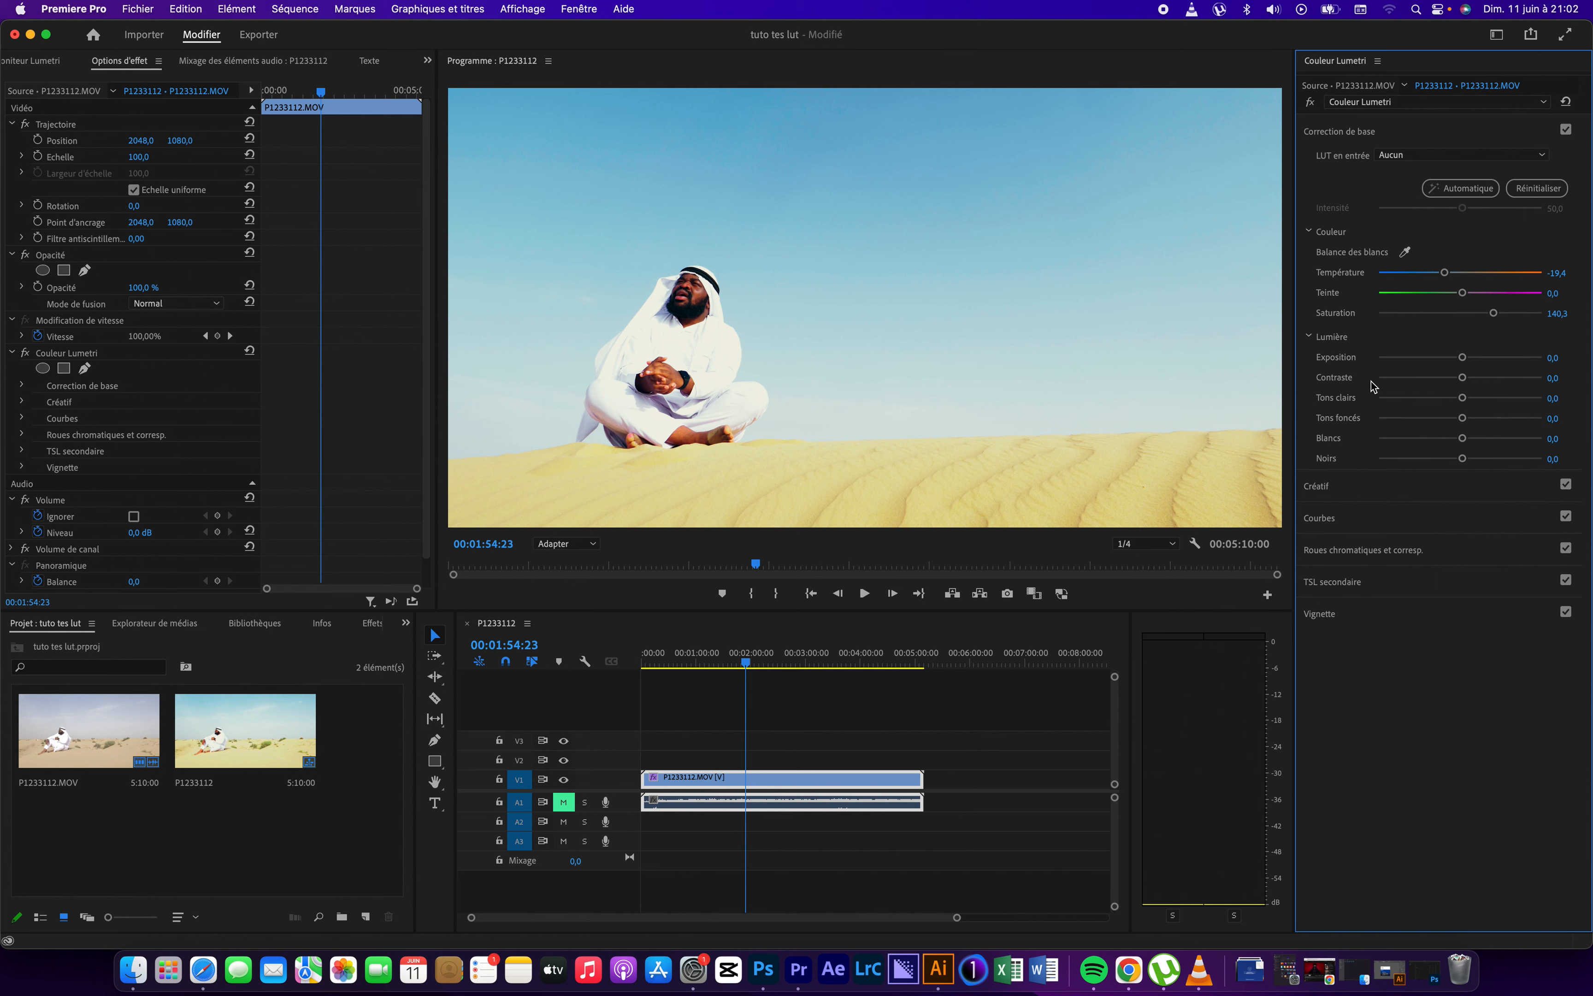
# Compare the clip with and without the Lumetri color effect.
pyautogui.click(1310, 103)
pyautogui.click(1311, 103)
pyautogui.click(1310, 102)
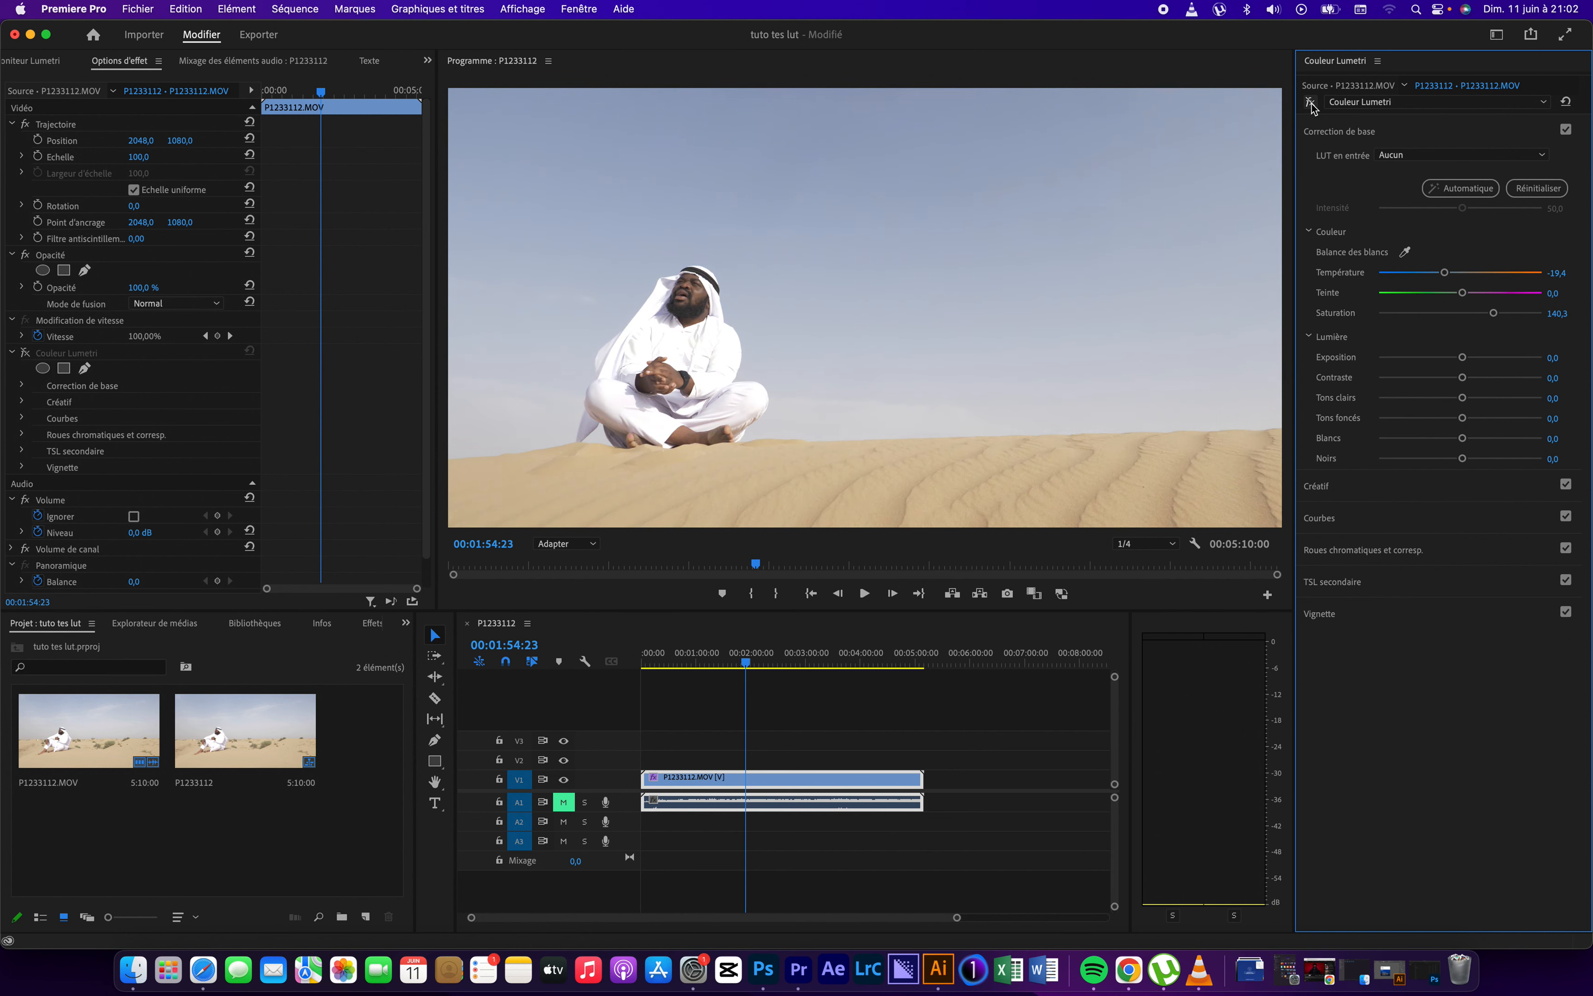
pyautogui.click(1311, 103)
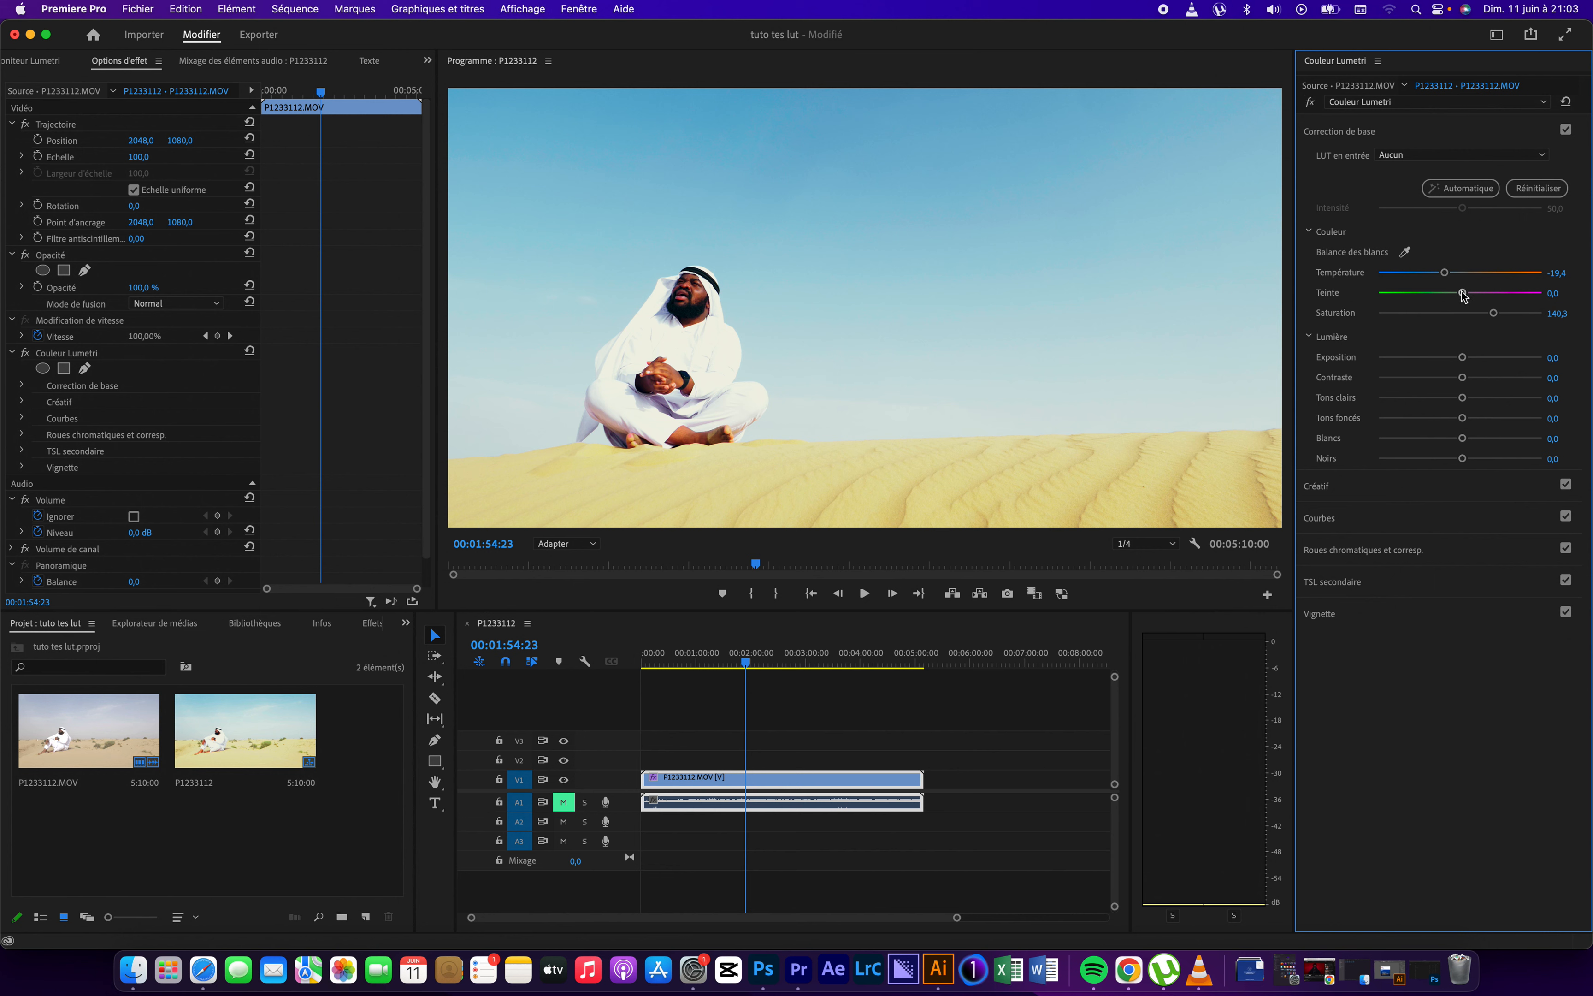
# Set the basic correction tint to about 0.5 and slightly lower the highlights' luminance in the color wheels.
pyautogui.moveTo(1463, 295); pyautogui.dragTo(1462, 297)
pyautogui.click(1333, 556)
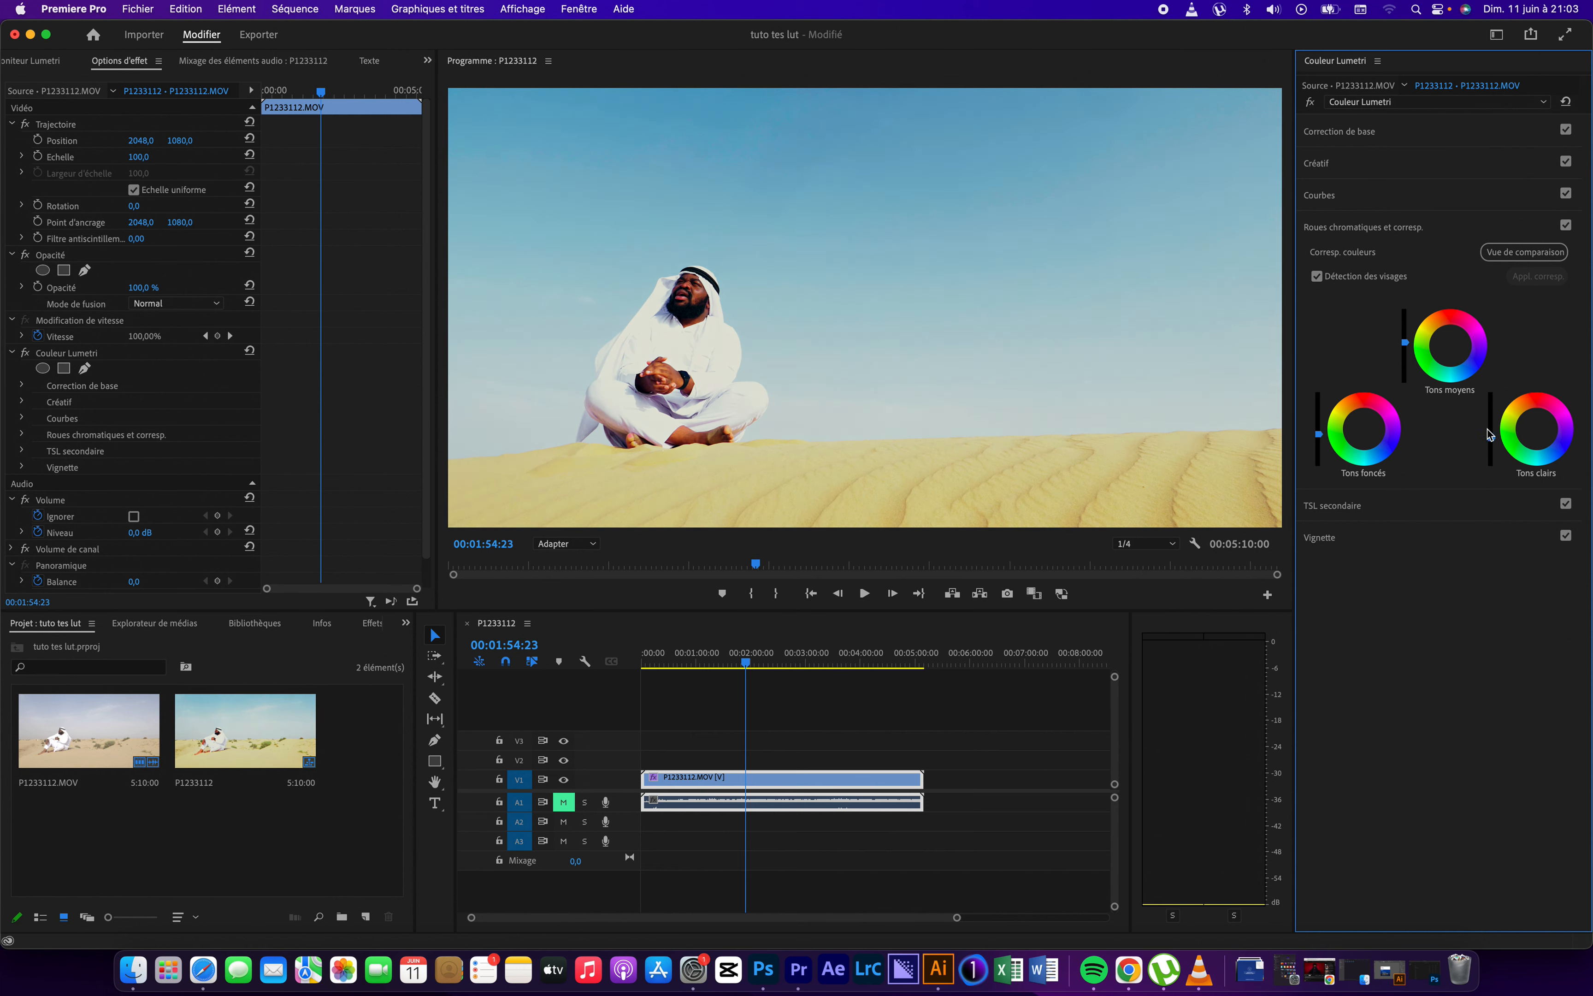
pyautogui.click(1332, 135)
pyautogui.click(1332, 135)
pyautogui.click(1327, 166)
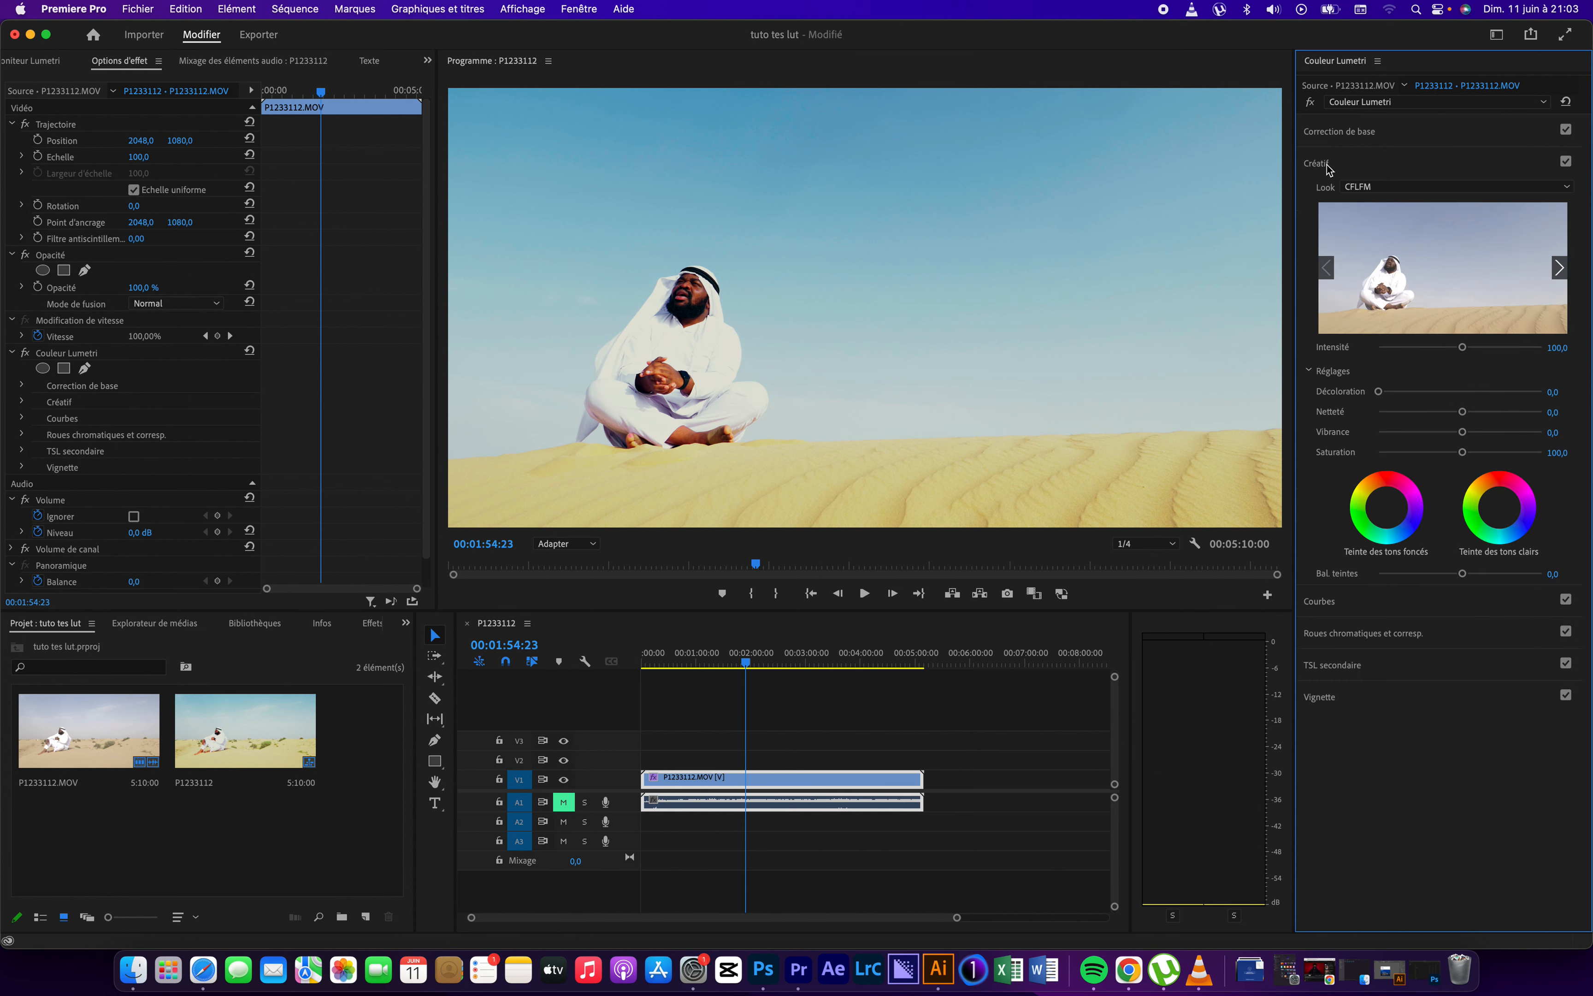
pyautogui.click(1327, 166)
pyautogui.click(1323, 196)
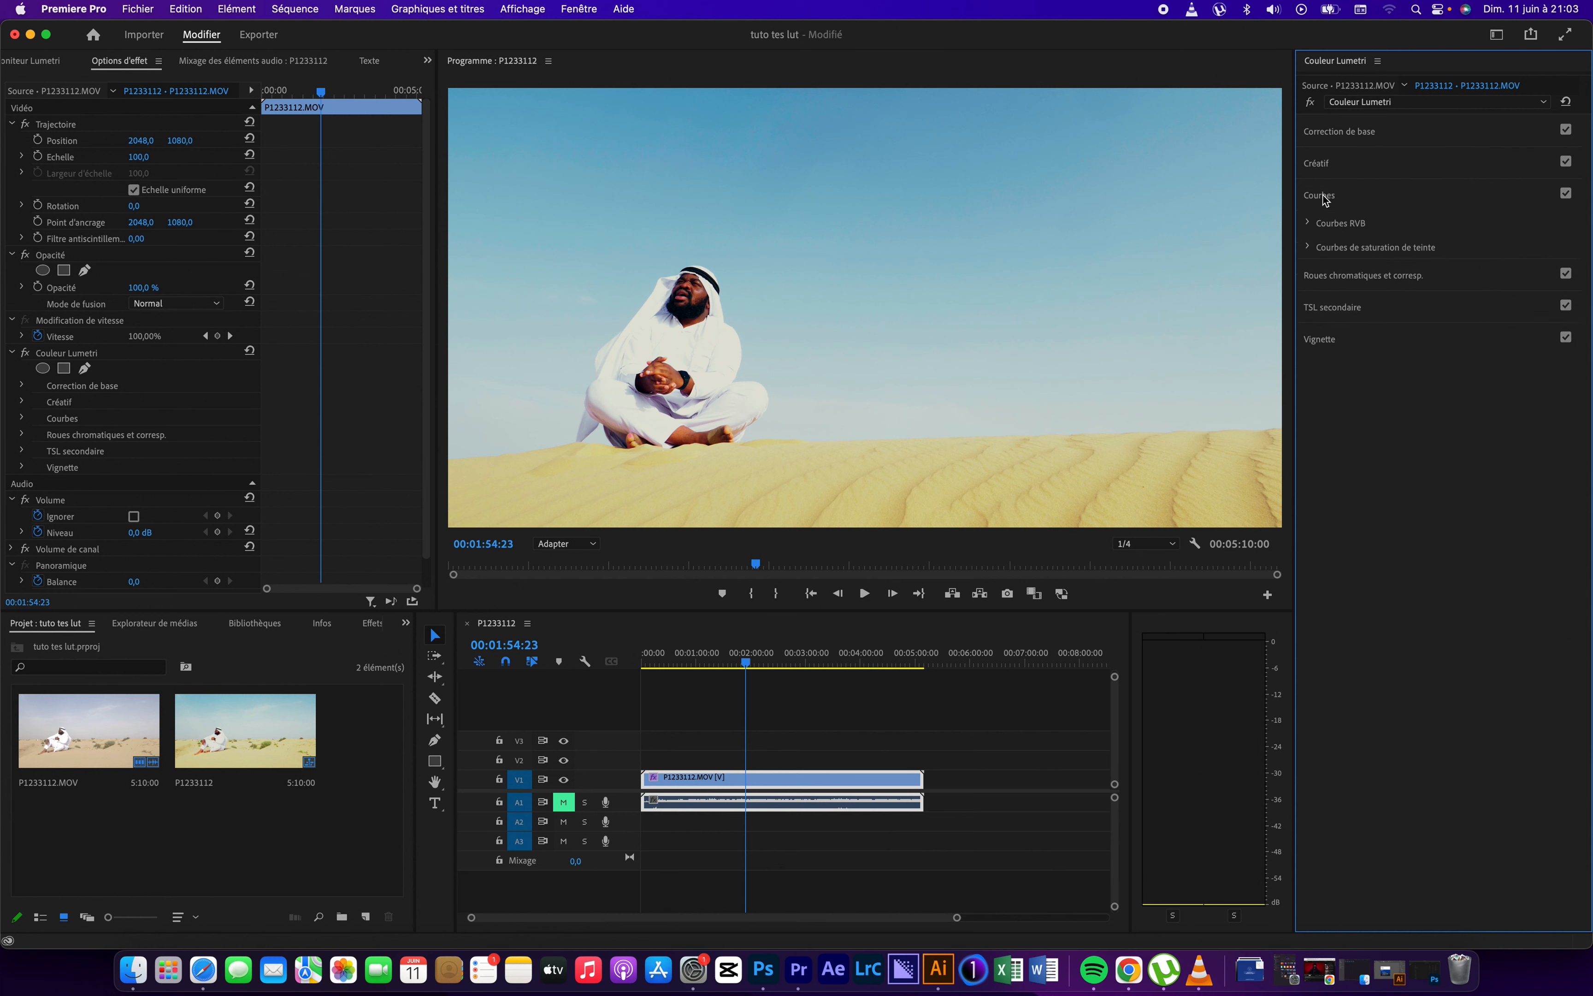
pyautogui.click(1320, 198)
# In the basic correction, set exposure to about 0.5, highlights to about -32.7 and whites to about -63.
pyautogui.click(1318, 135)
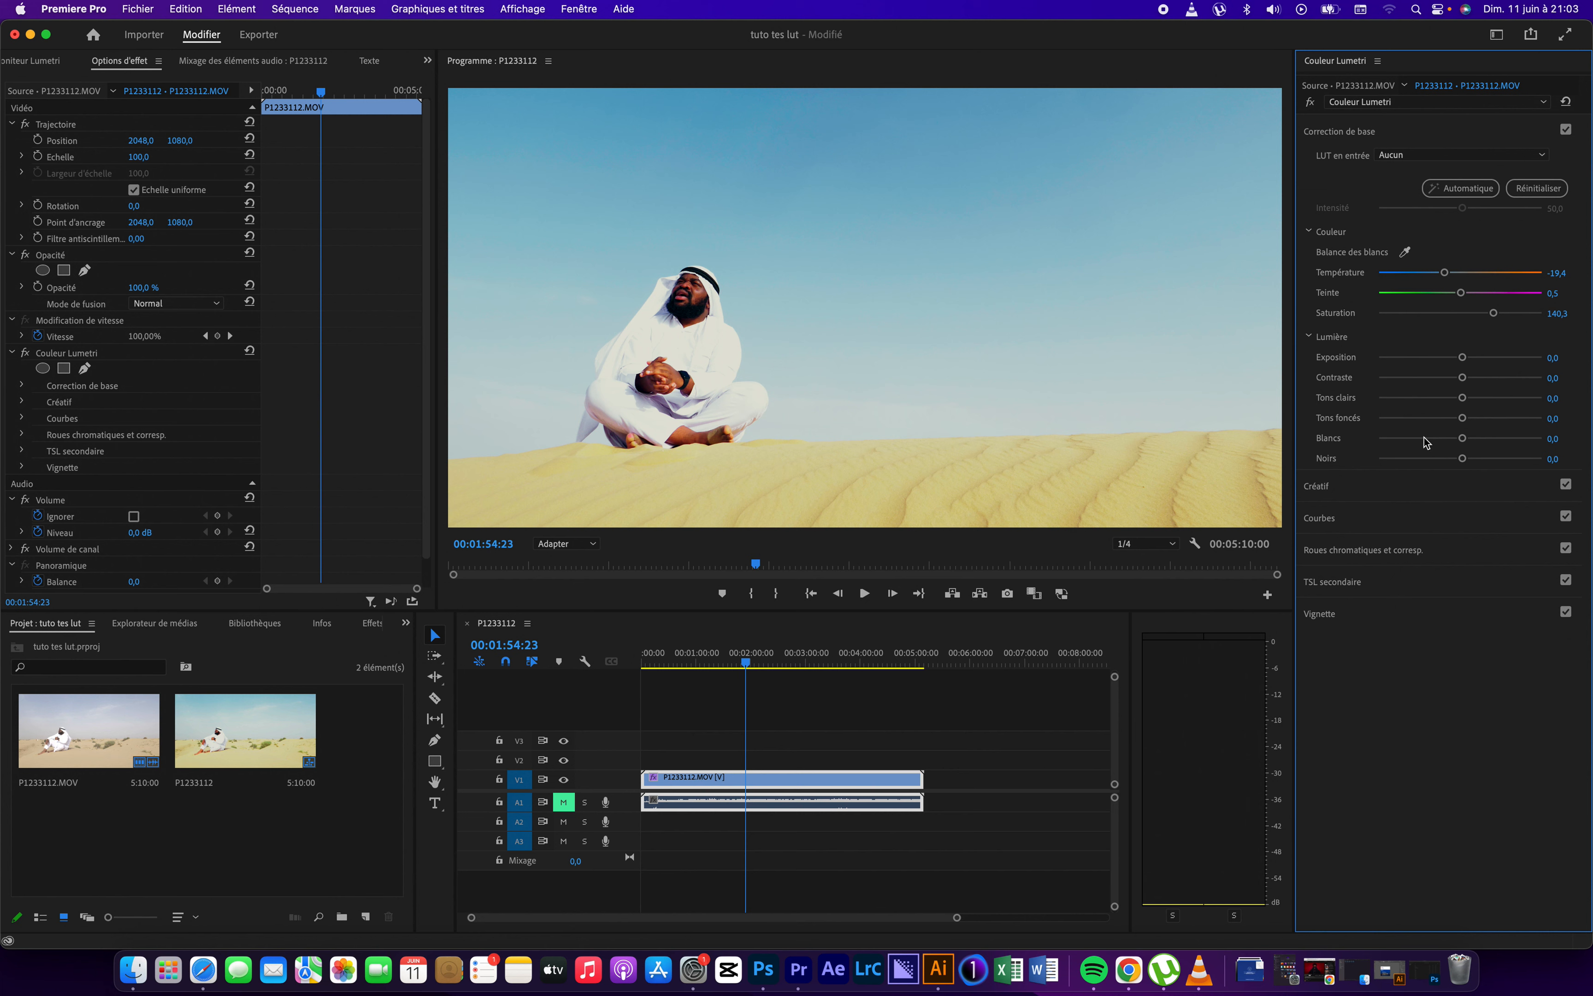
pyautogui.moveTo(1426, 441); pyautogui.dragTo(1463, 361)
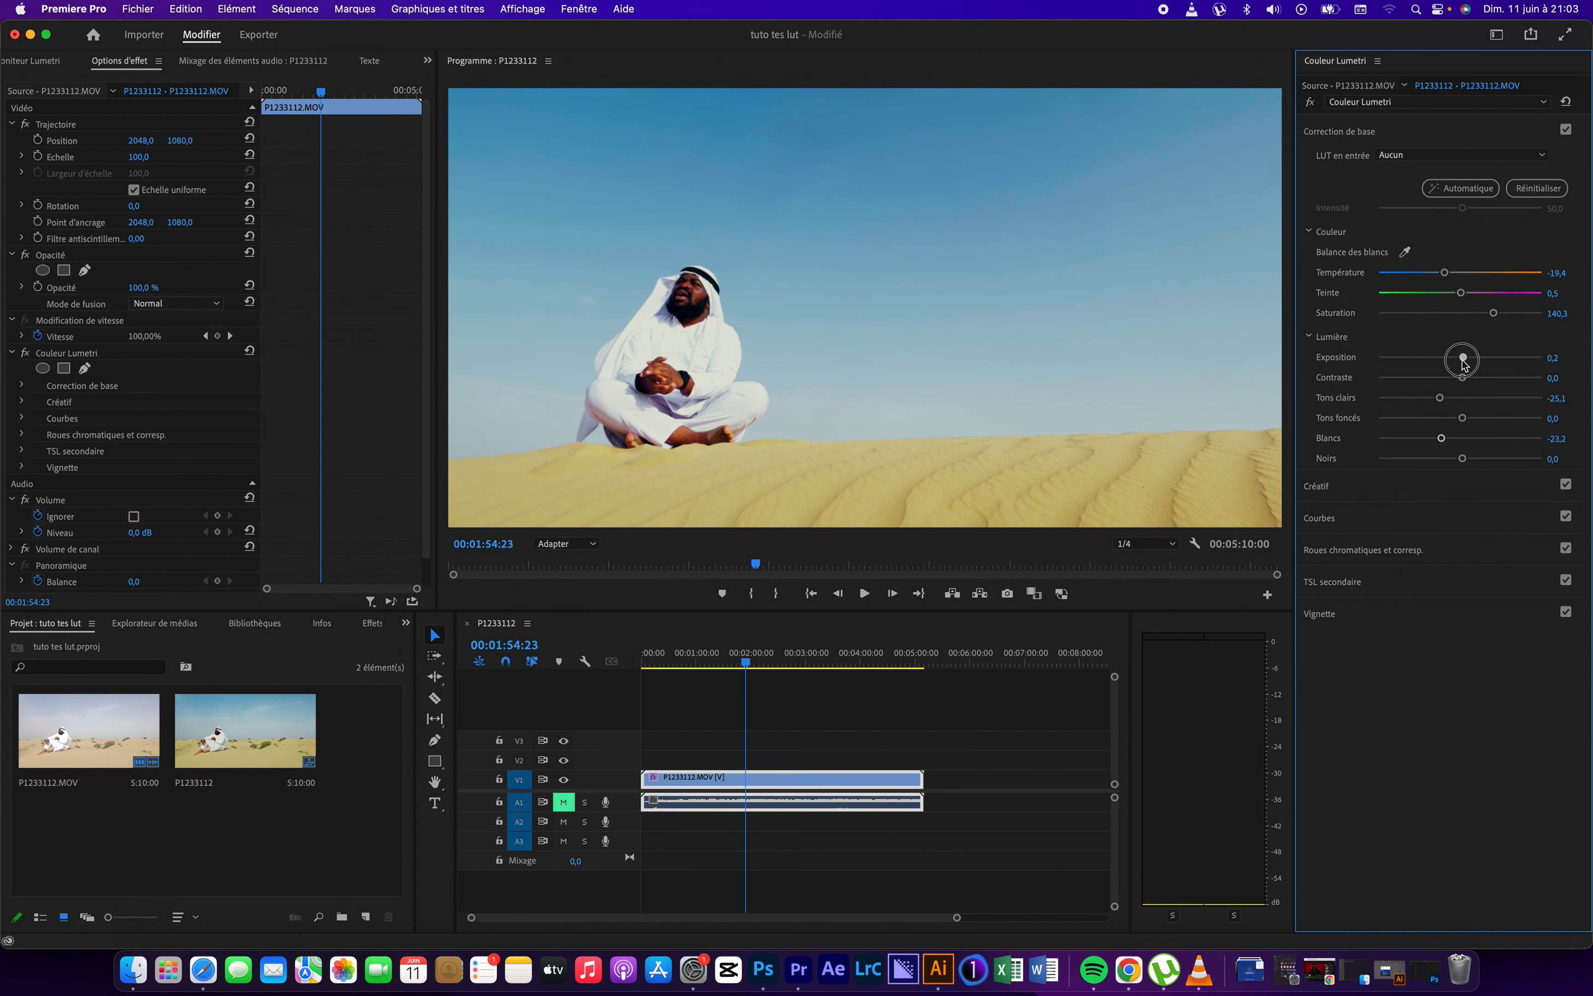
pyautogui.moveTo(1441, 438); pyautogui.dragTo(1409, 440)
pyautogui.moveTo(1463, 358); pyautogui.dragTo(1474, 369)
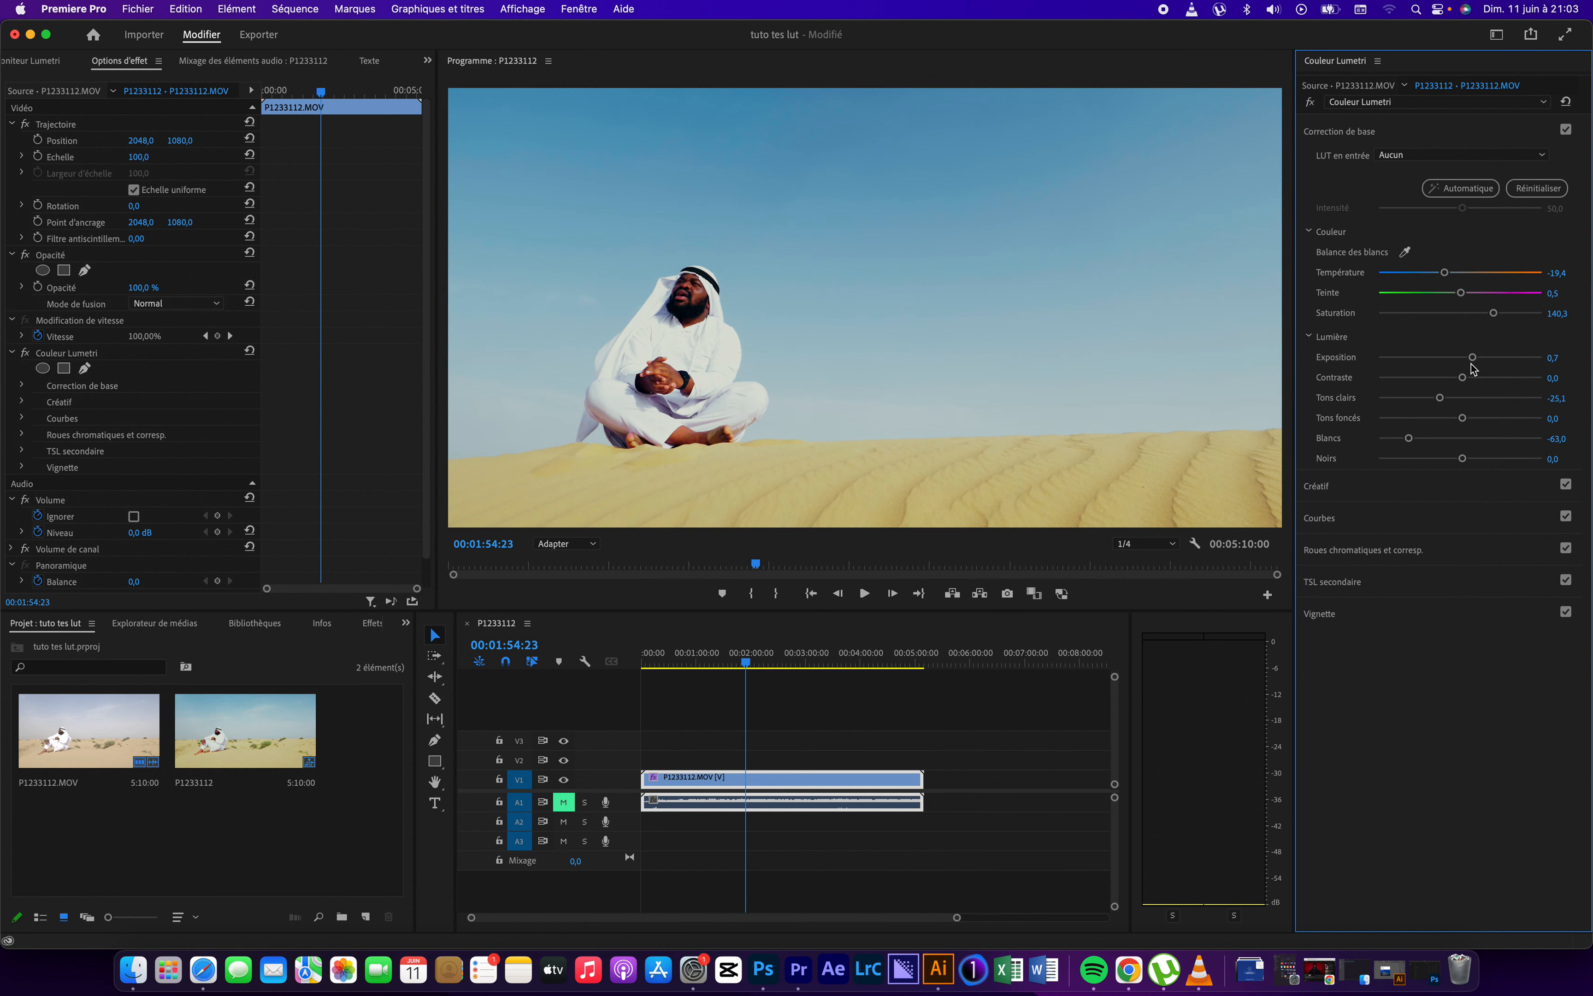
pyautogui.press('F2')
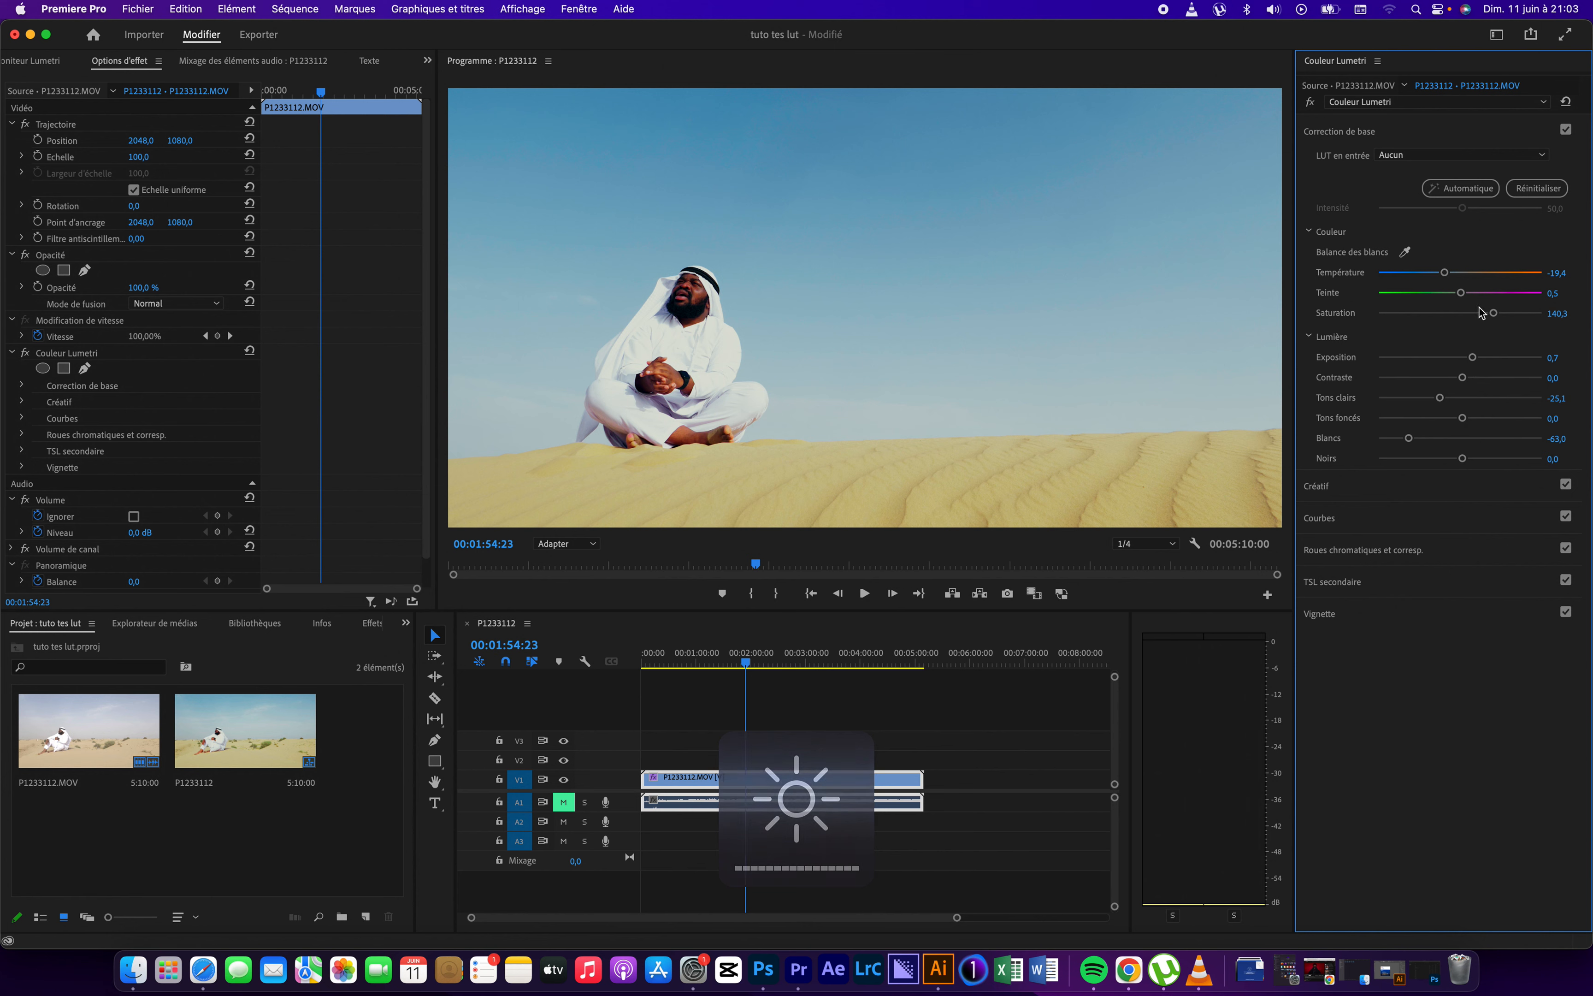
pyautogui.moveTo(1472, 360); pyautogui.dragTo(1434, 400)
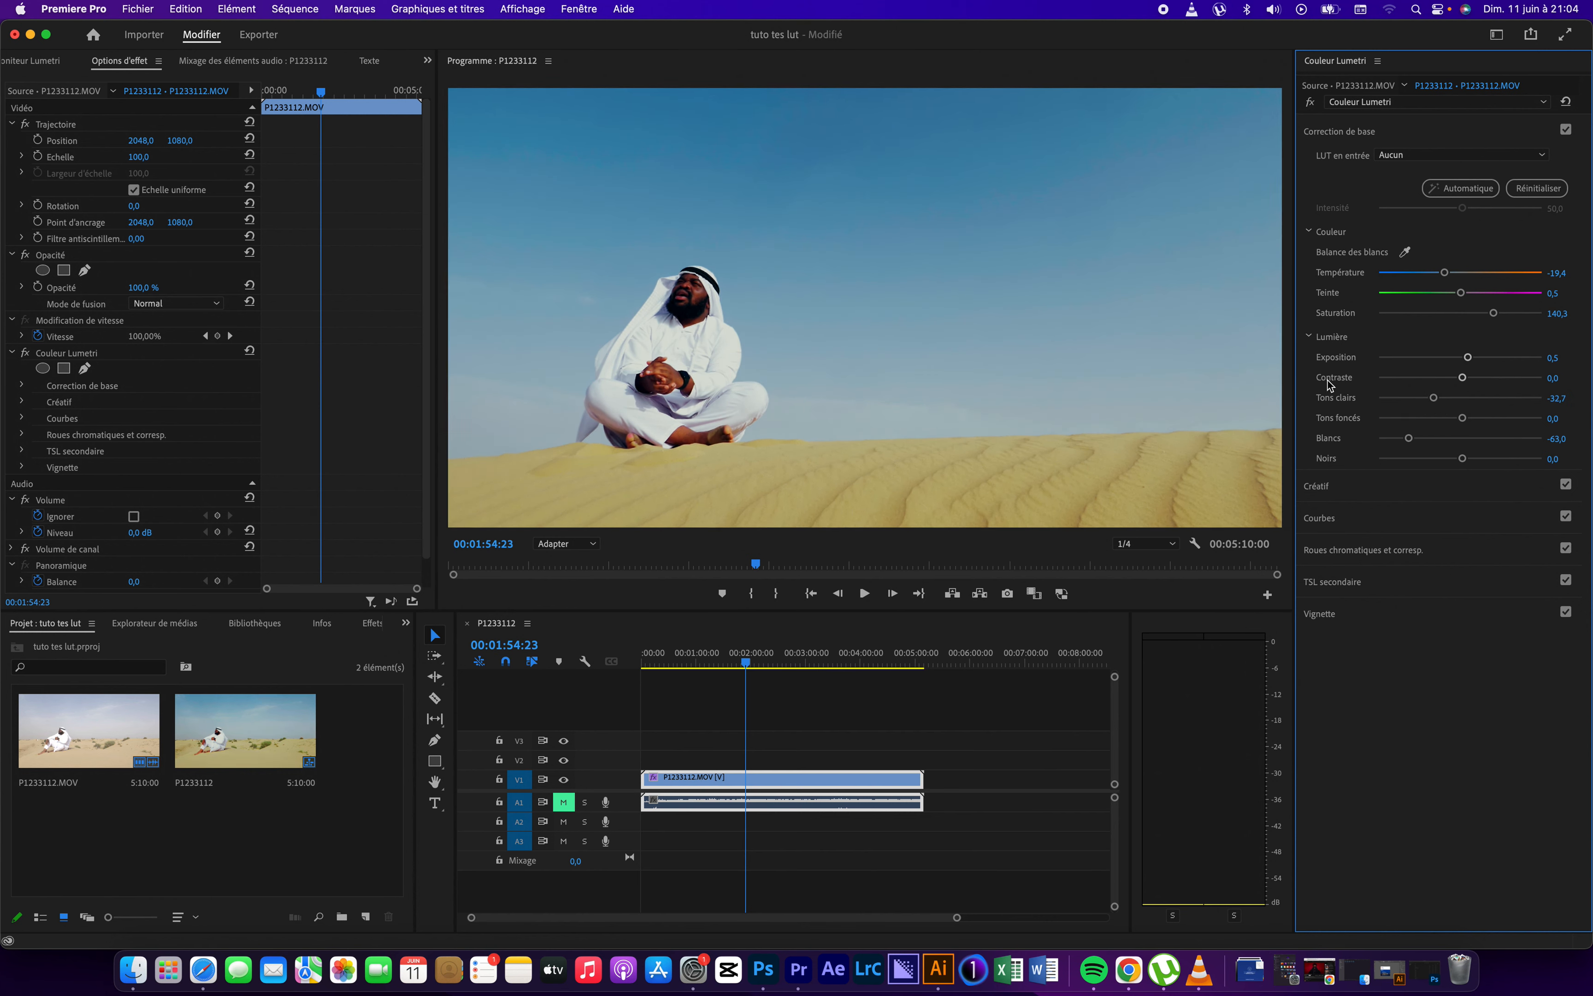
# Toggle the Lumetri effect to compare the light adjustments with the original footage.
pyautogui.click(1310, 102)
pyautogui.click(1311, 103)
pyautogui.click(1310, 103)
pyautogui.click(1310, 102)
pyautogui.click(1337, 552)
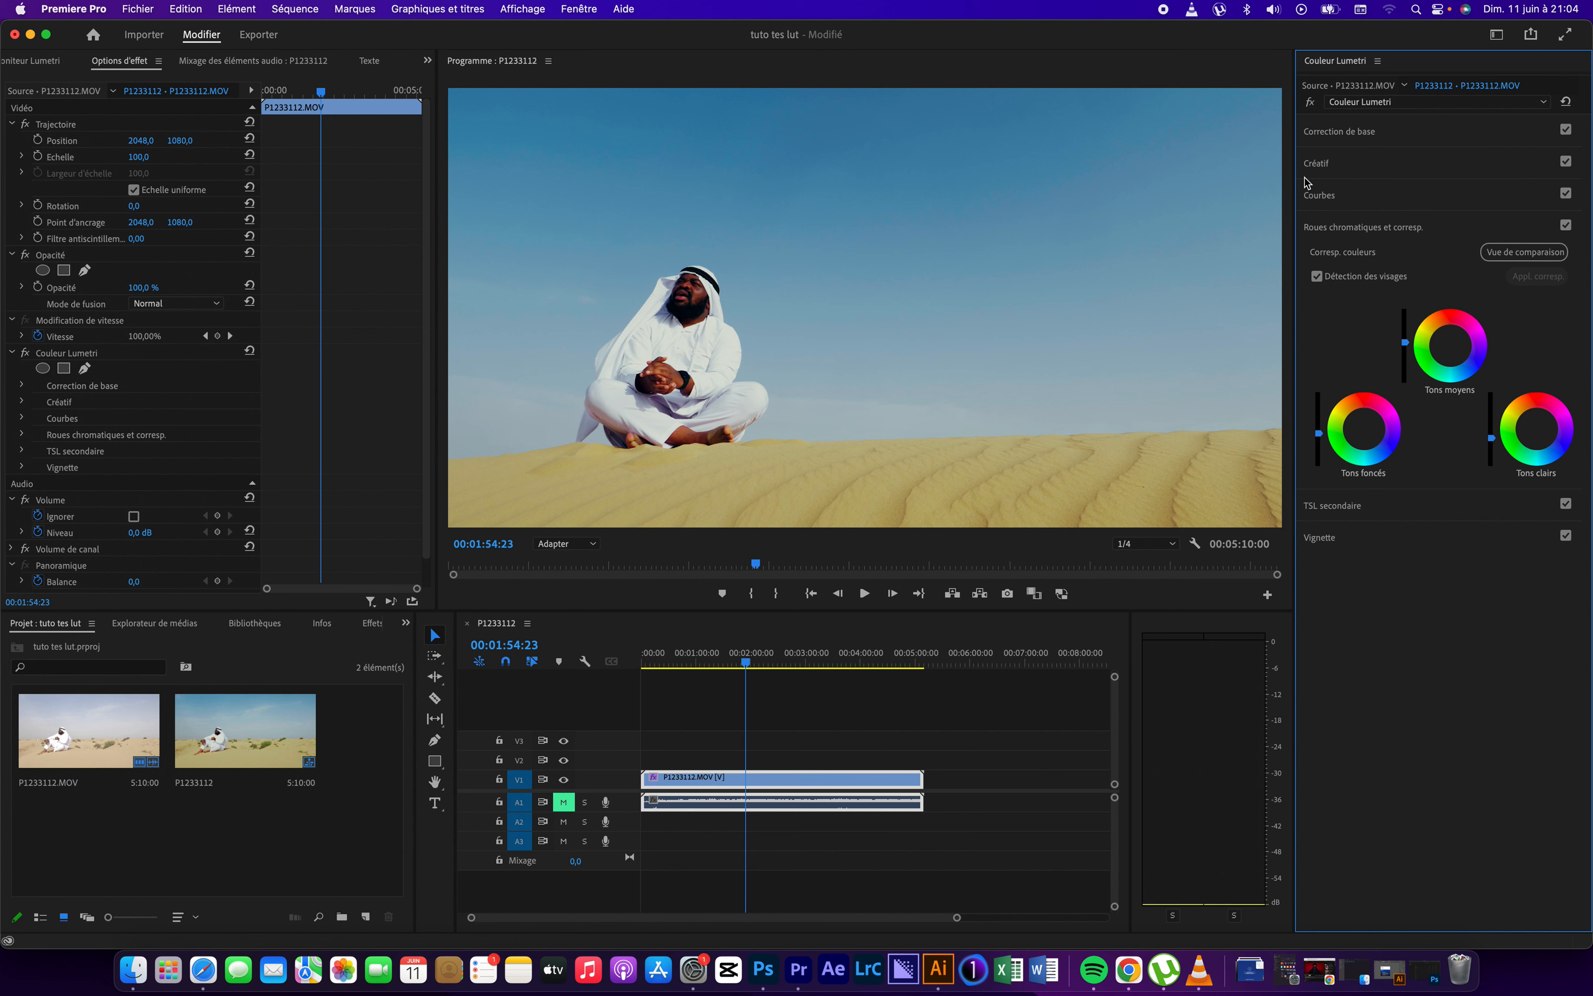
pyautogui.click(1331, 133)
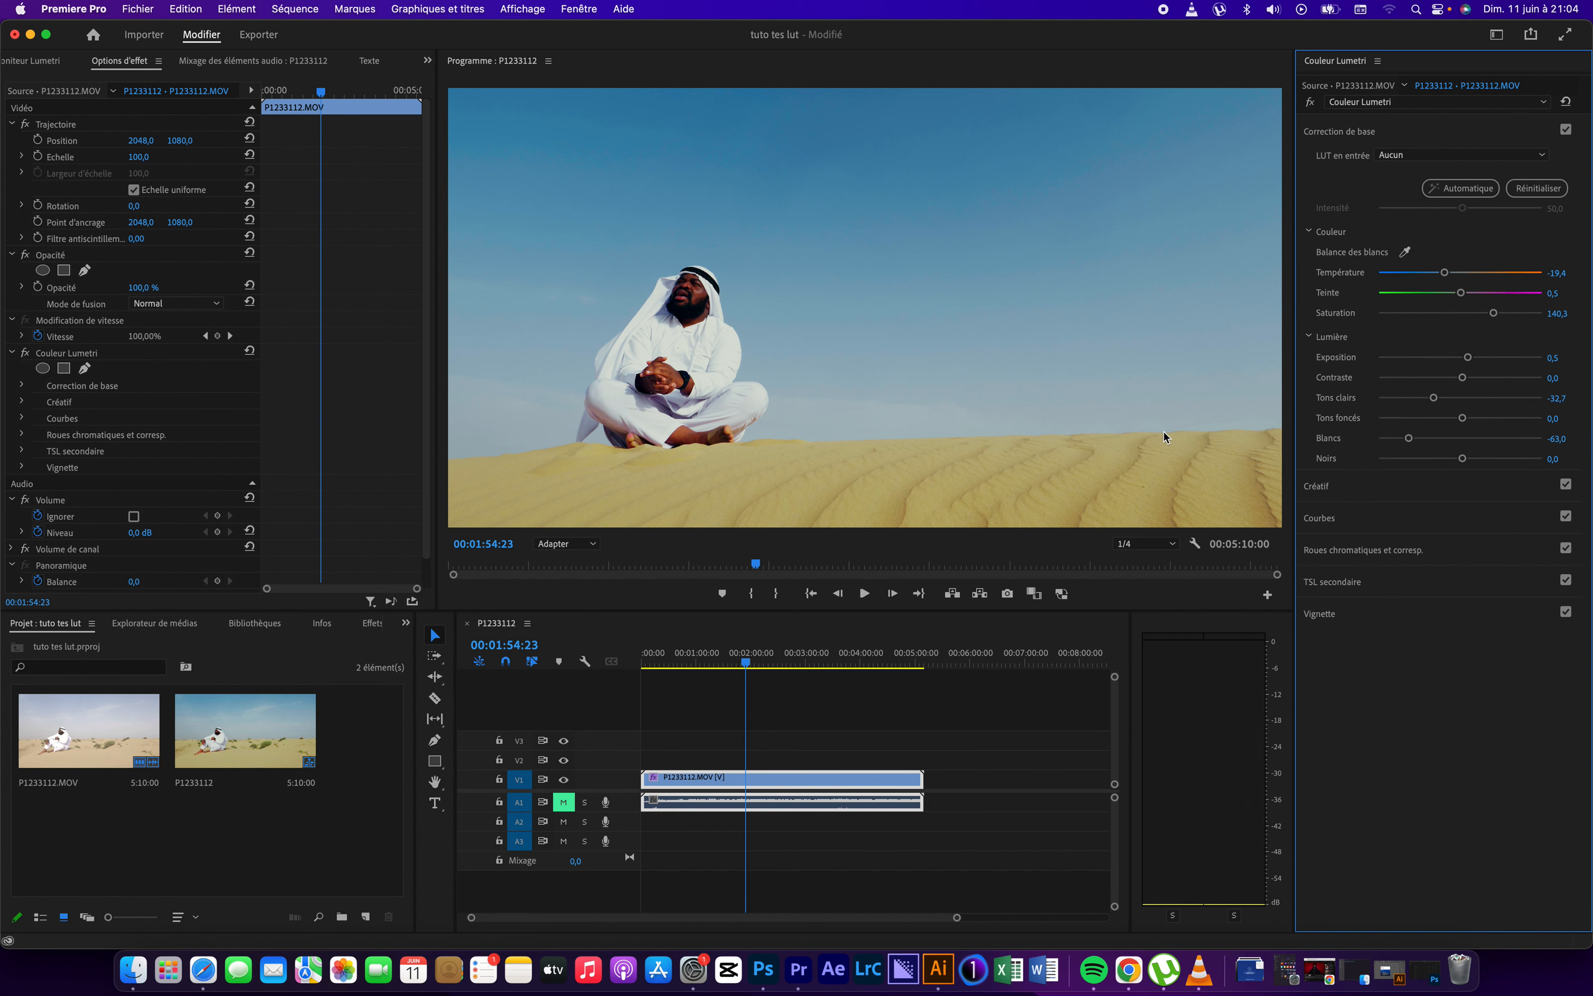
pyautogui.click(1364, 490)
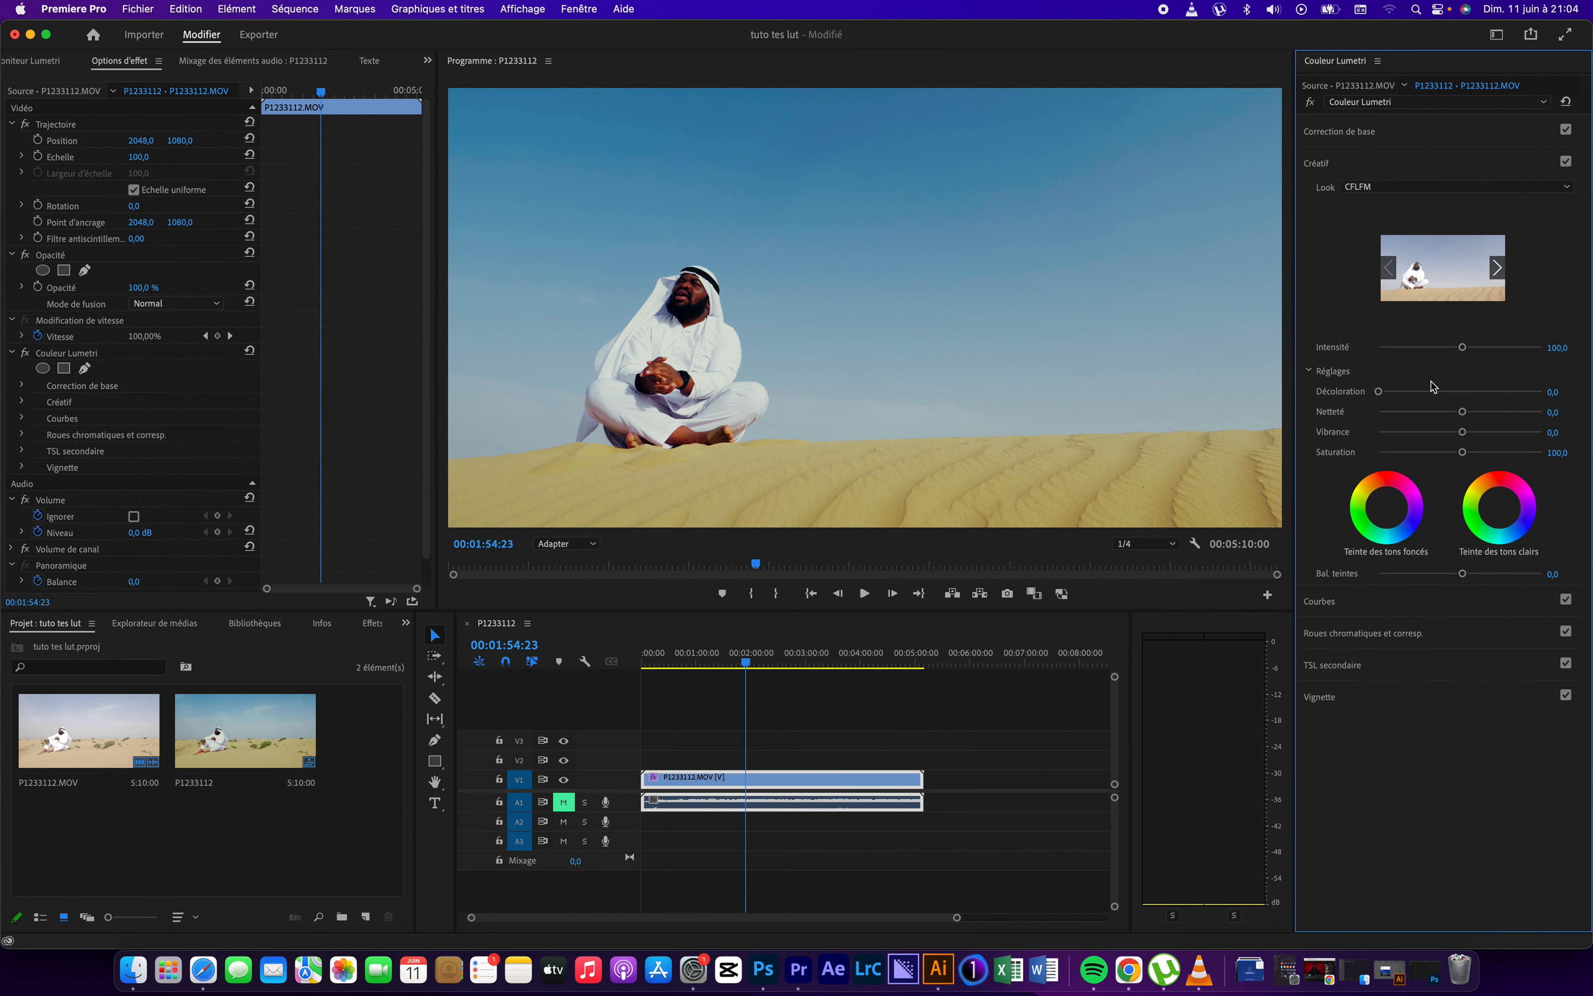
pyautogui.click(1332, 163)
# Sample the man's face for the hue-versus-hue curve (Teinte ou teinte) and slightly lower the skin tone's point.
pyautogui.click(1329, 193)
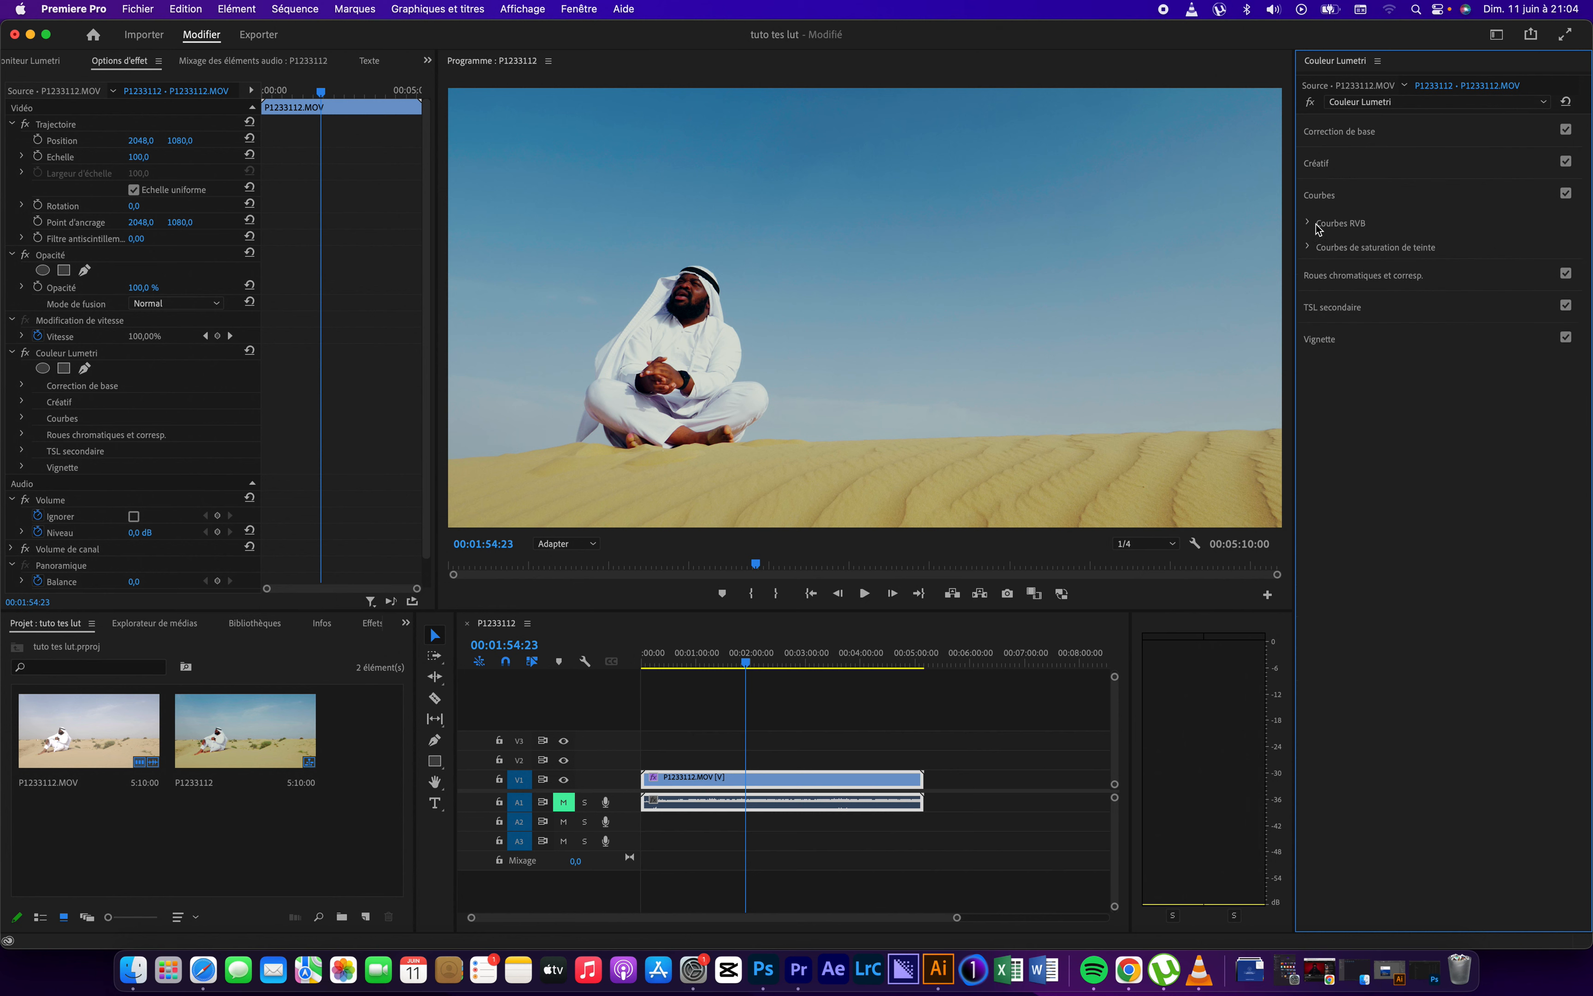
pyautogui.click(1311, 248)
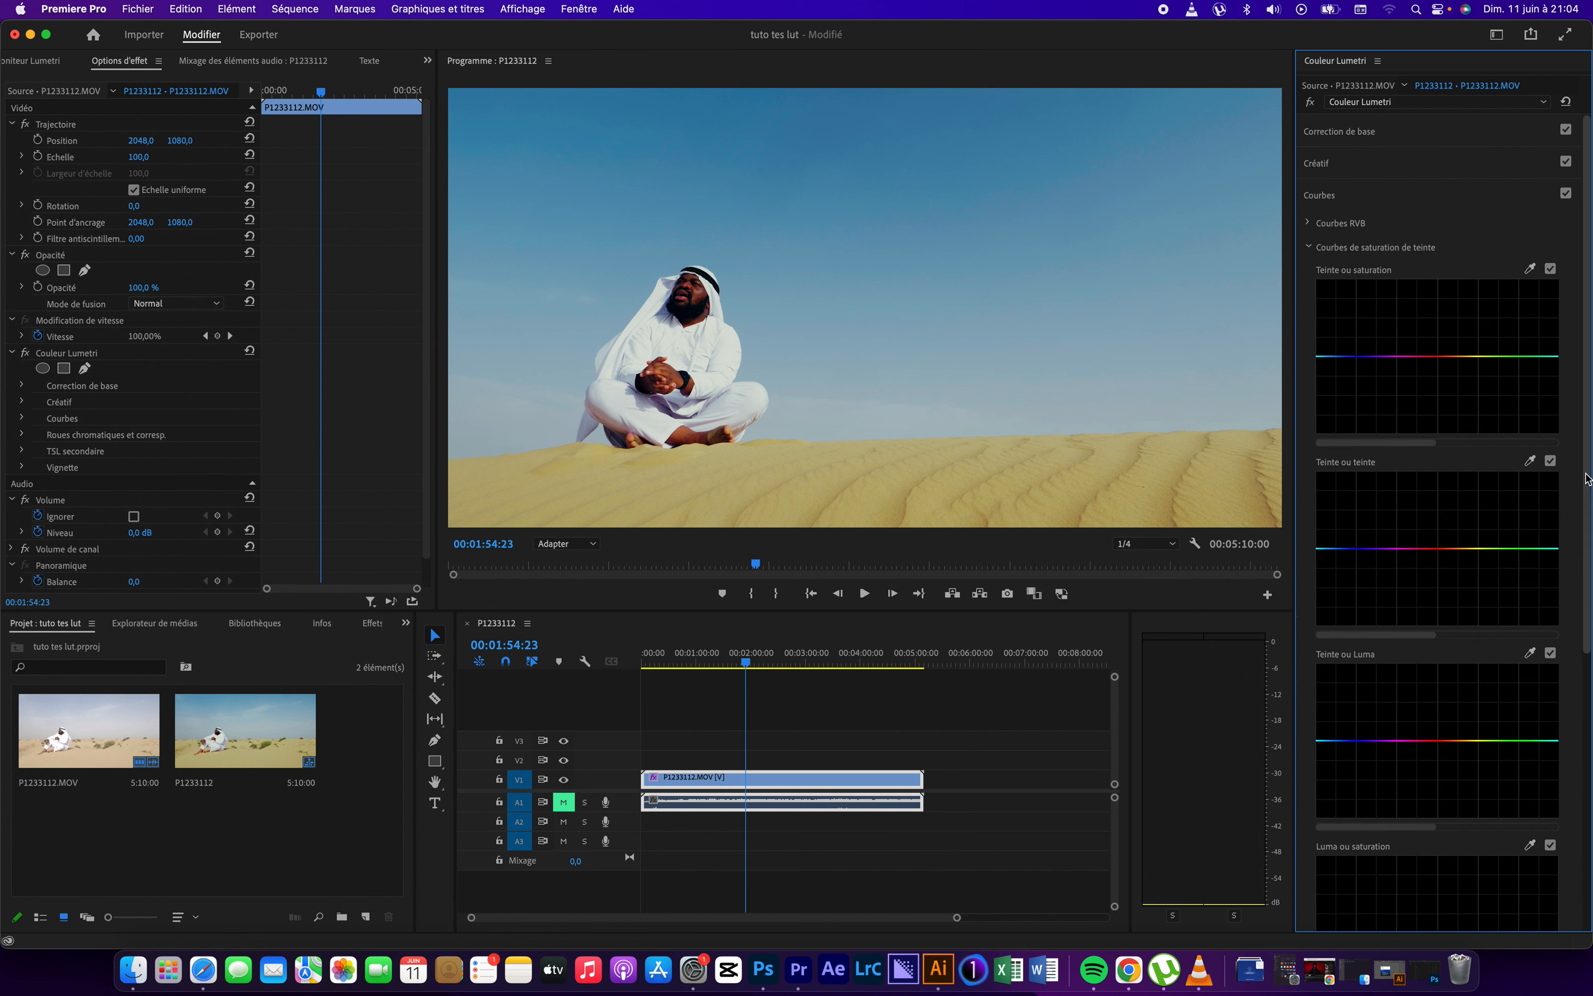
pyautogui.click(1531, 461)
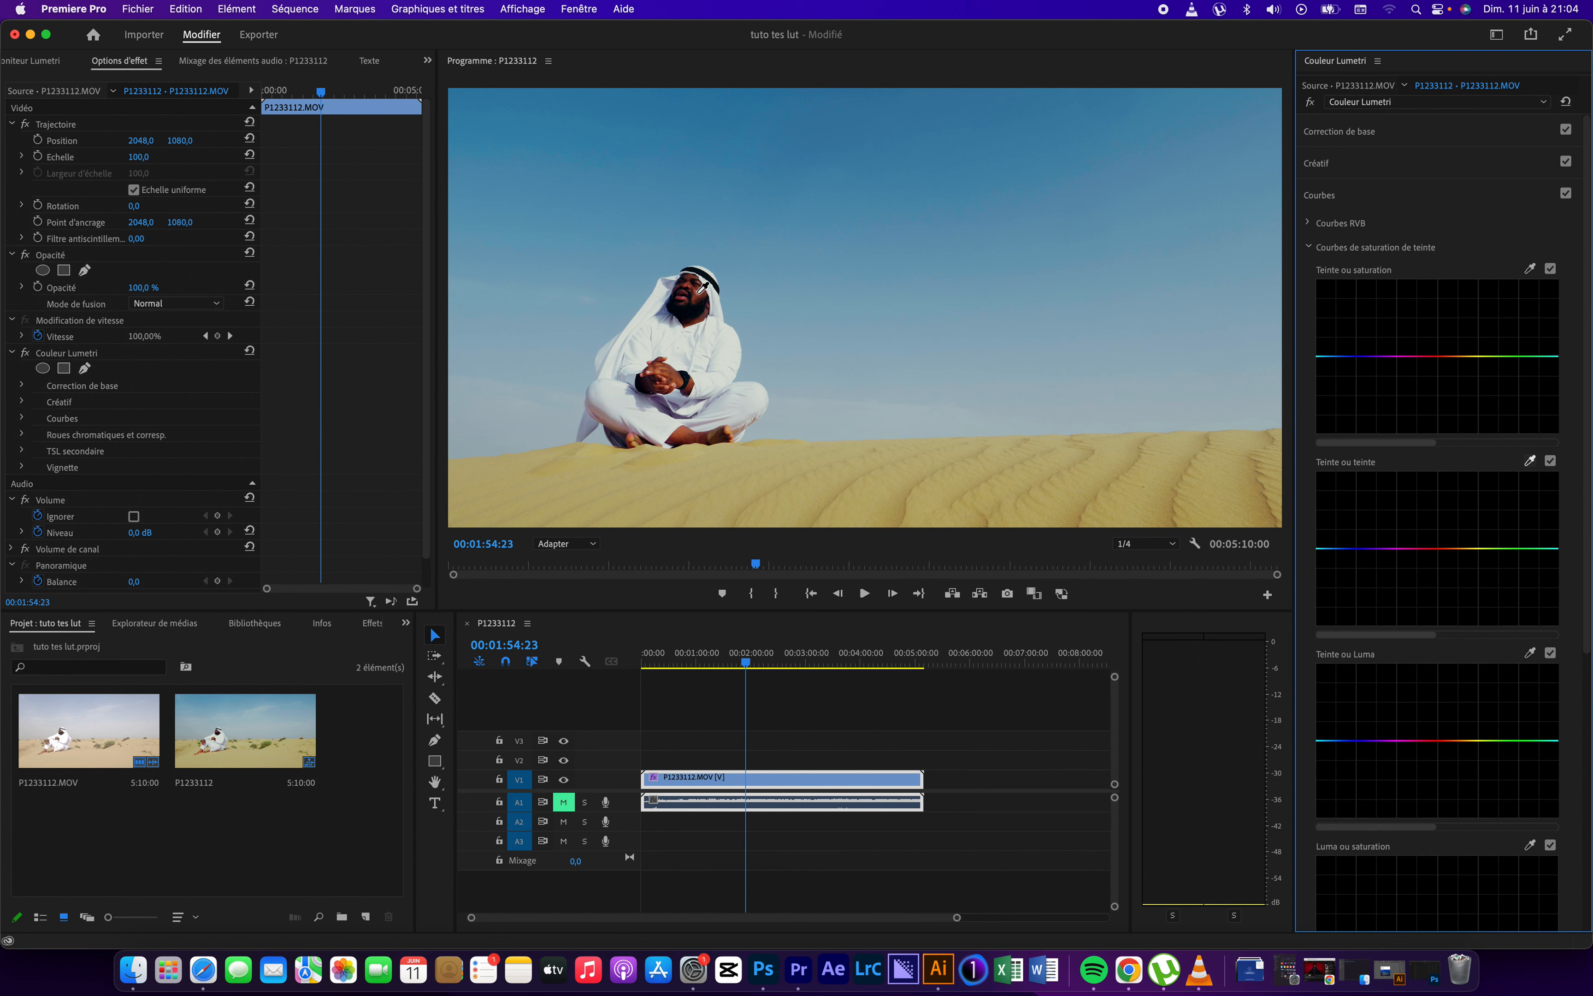
pyautogui.click(700, 292)
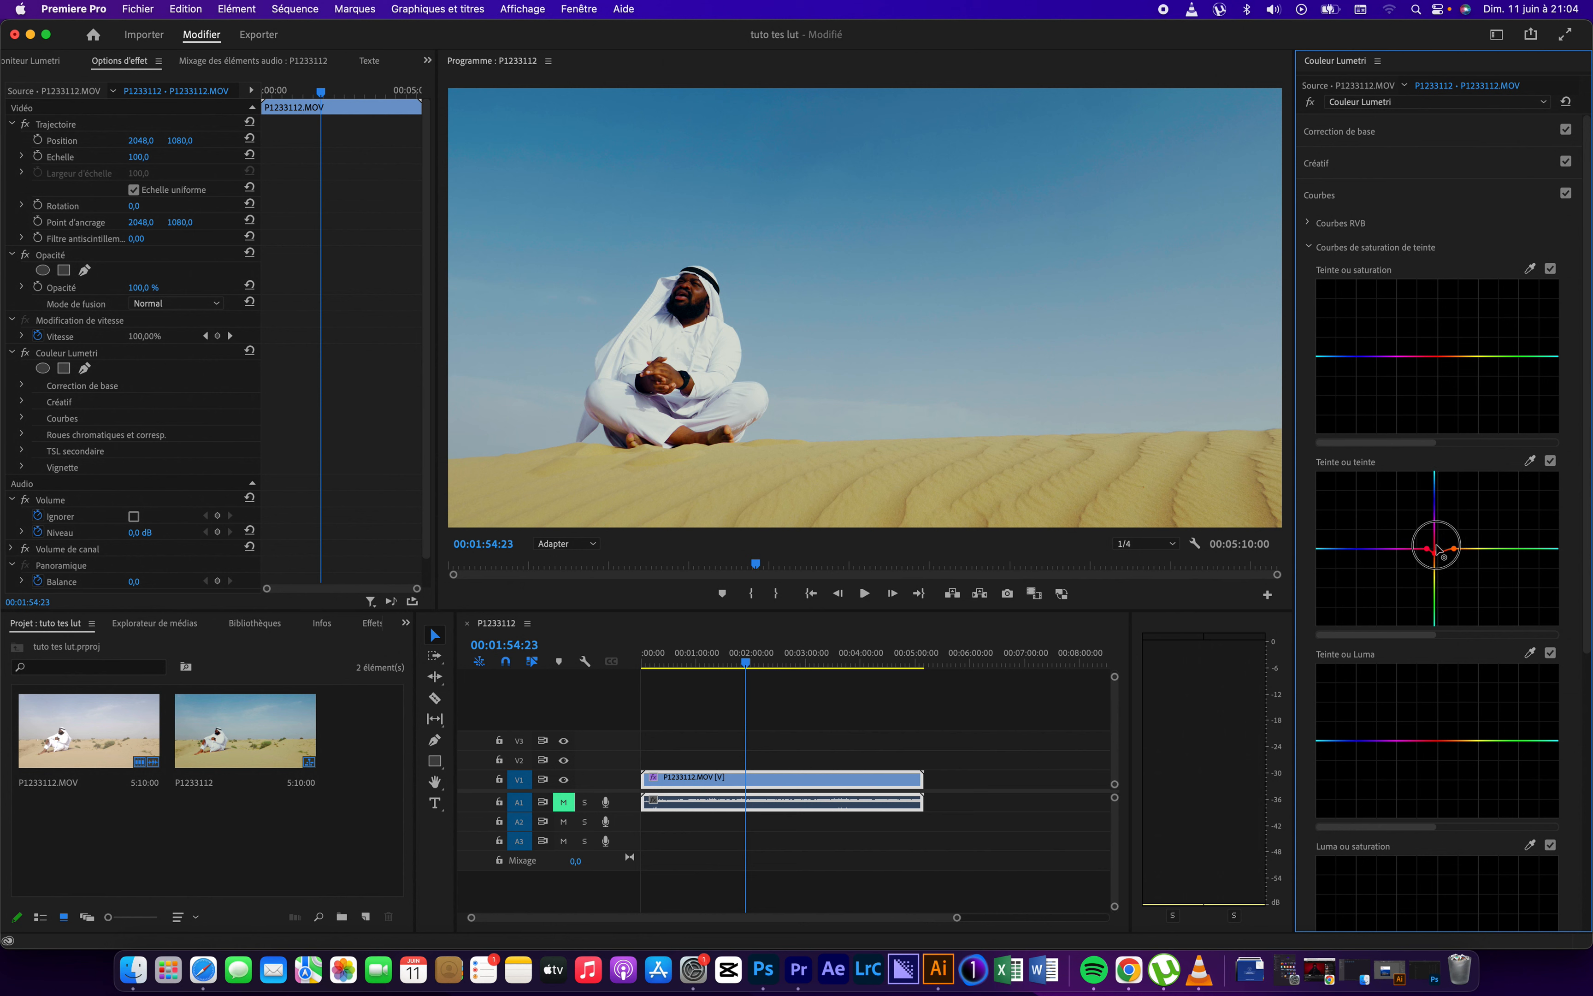
pyautogui.moveTo(1436, 540); pyautogui.dragTo(1437, 551)
# Compare the image with the hue-versus-saturation and hue-versus-hue curves switched off and on.
pyautogui.click(1552, 269)
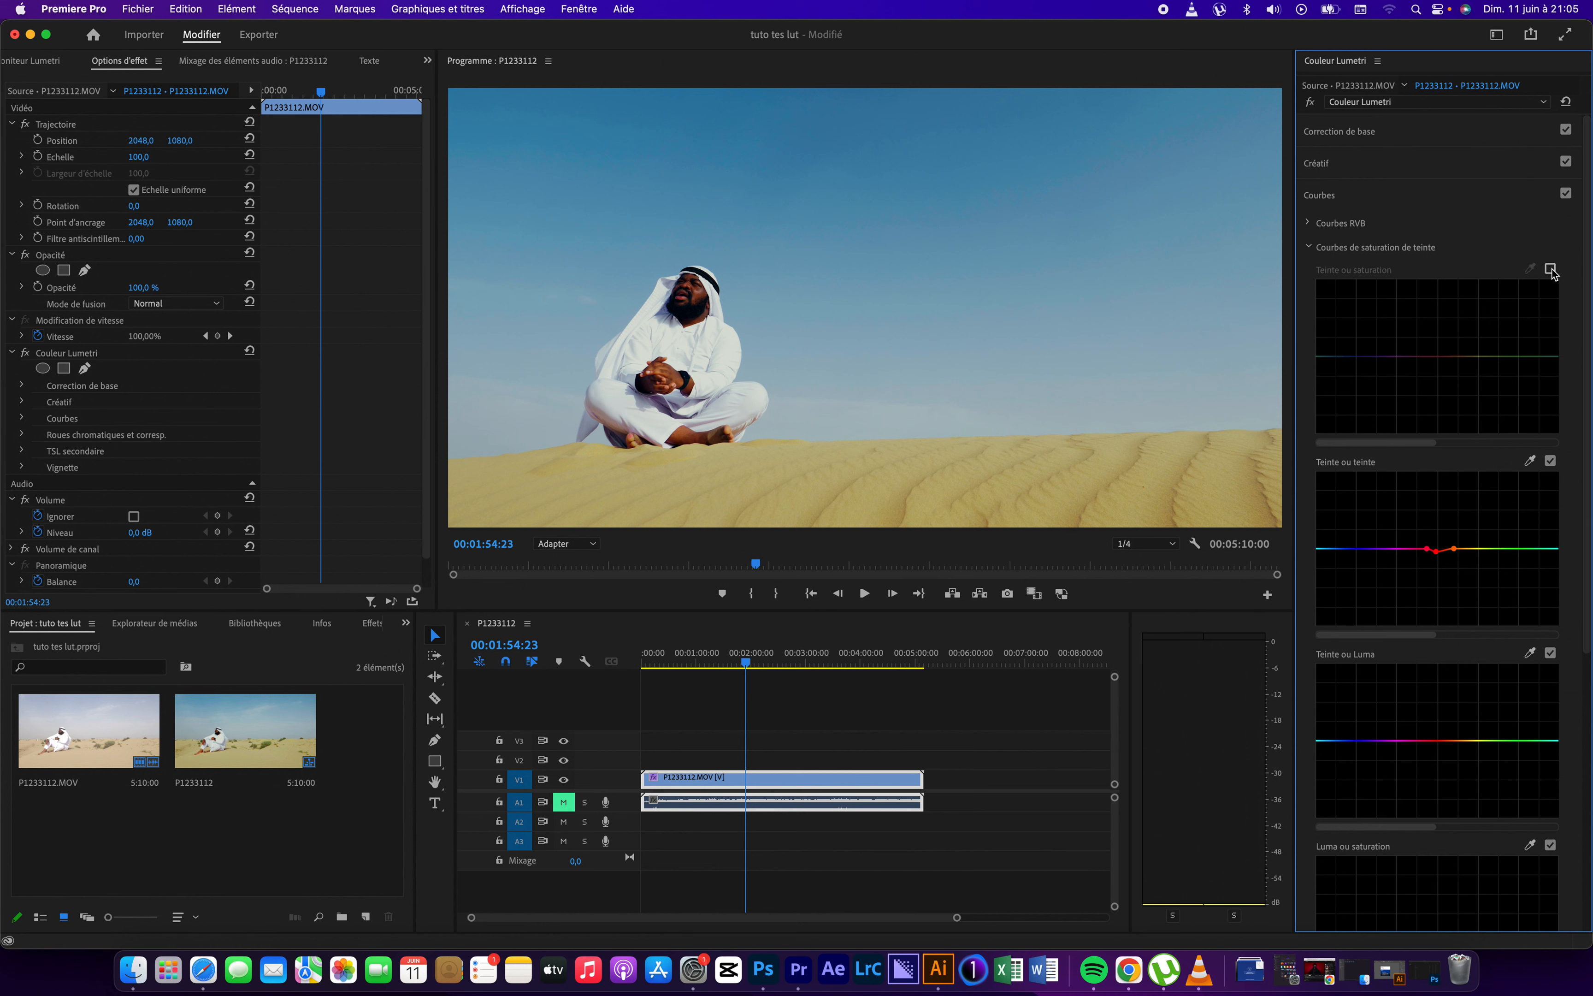
pyautogui.click(1552, 269)
pyautogui.click(1551, 270)
pyautogui.click(1552, 269)
pyautogui.click(1552, 461)
pyautogui.click(1551, 461)
pyautogui.click(1551, 461)
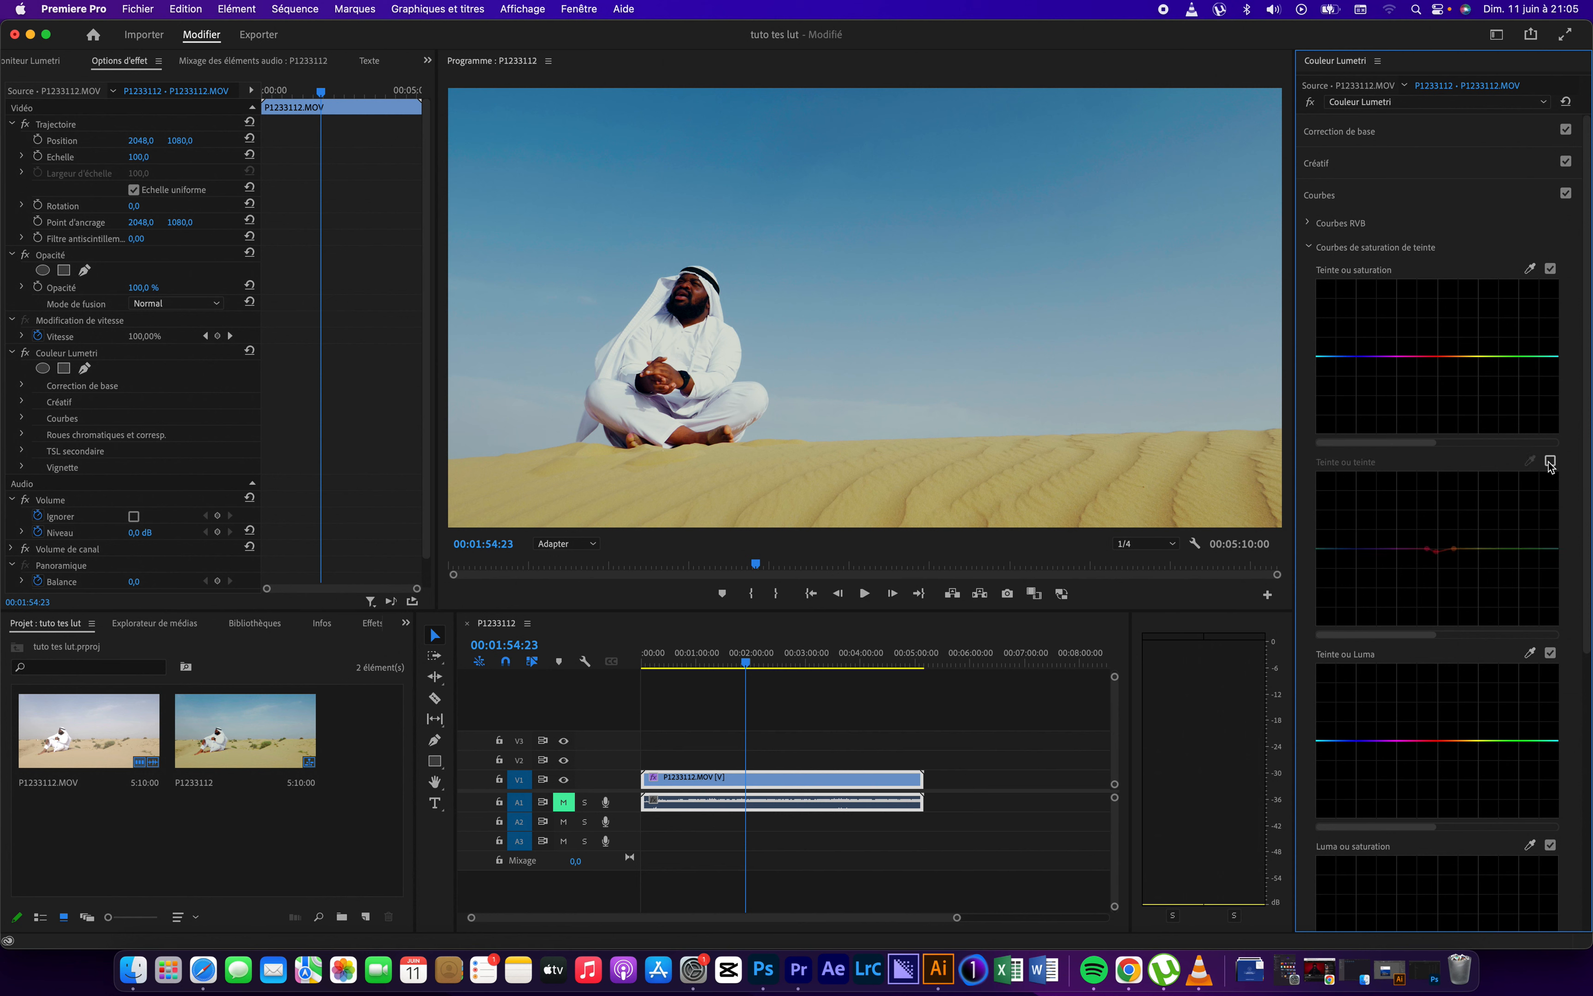
pyautogui.click(1551, 461)
# Fine-tune the skin tone's point on the hue-versus-hue curve and compare the image with and without that curve.
pyautogui.moveTo(1439, 553); pyautogui.dragTo(1435, 553)
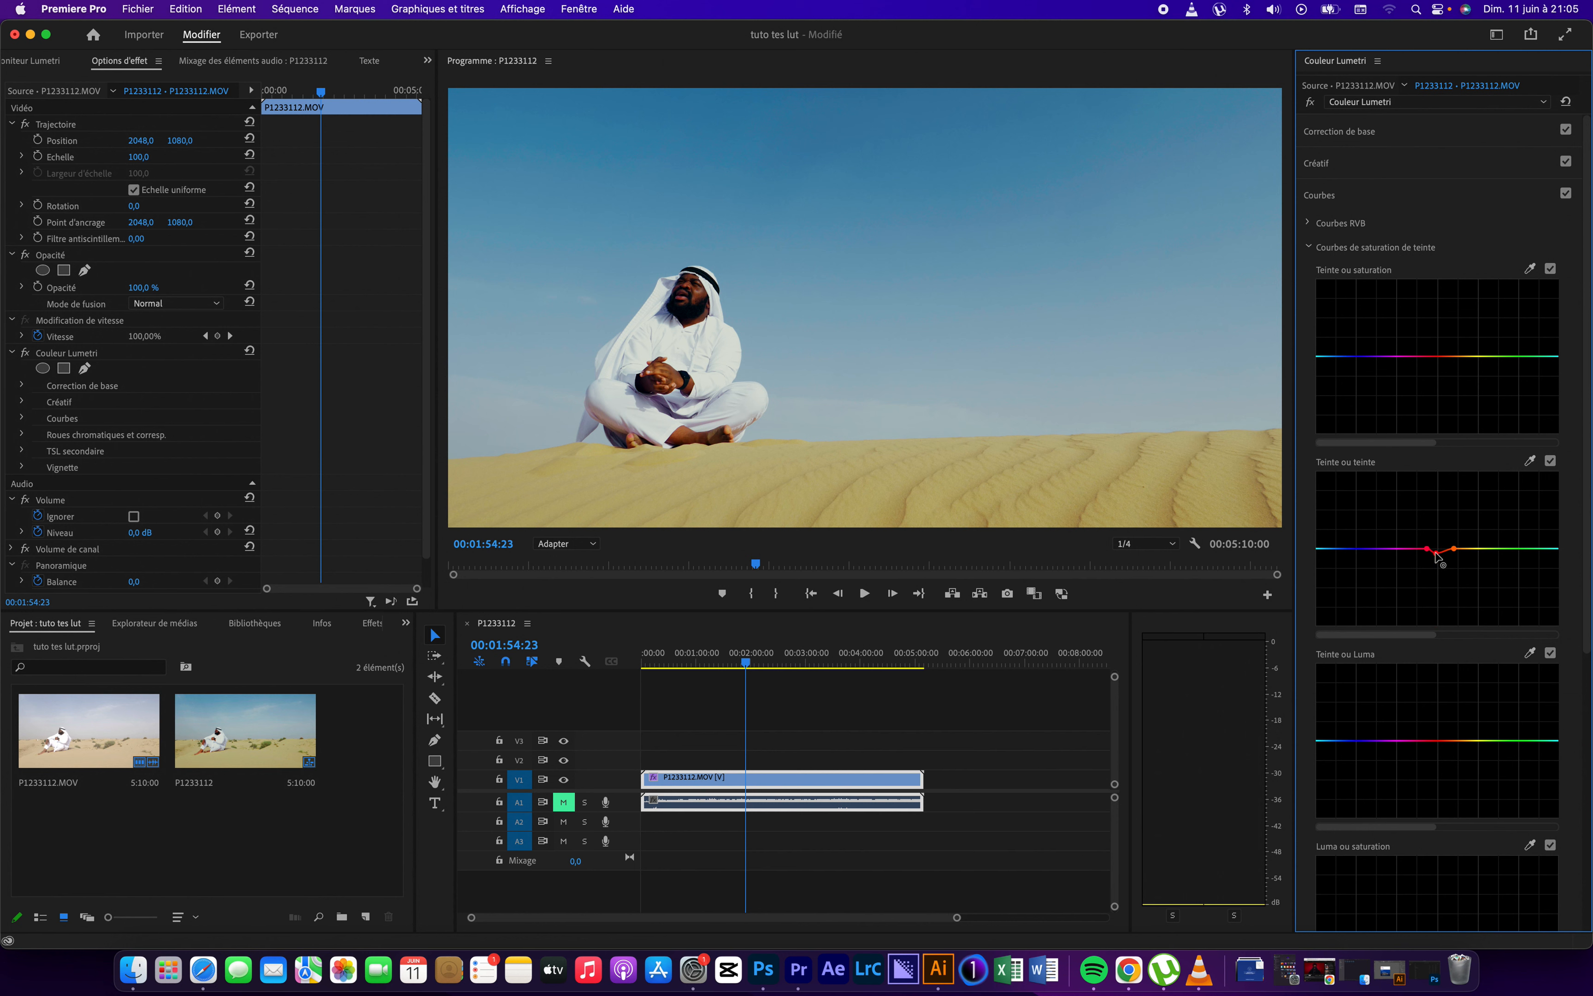
pyautogui.click(1551, 462)
pyautogui.click(1551, 461)
# Sample the sky, raise its point slightly on the hue-versus-hue curve, and boost its saturation on the hue-versus-saturation curve.
pyautogui.click(1036, 292)
pyautogui.moveTo(1337, 548); pyautogui.dragTo(1332, 544)
pyautogui.click(1532, 270)
pyautogui.click(657, 143)
pyautogui.moveTo(1346, 356); pyautogui.dragTo(1341, 344)
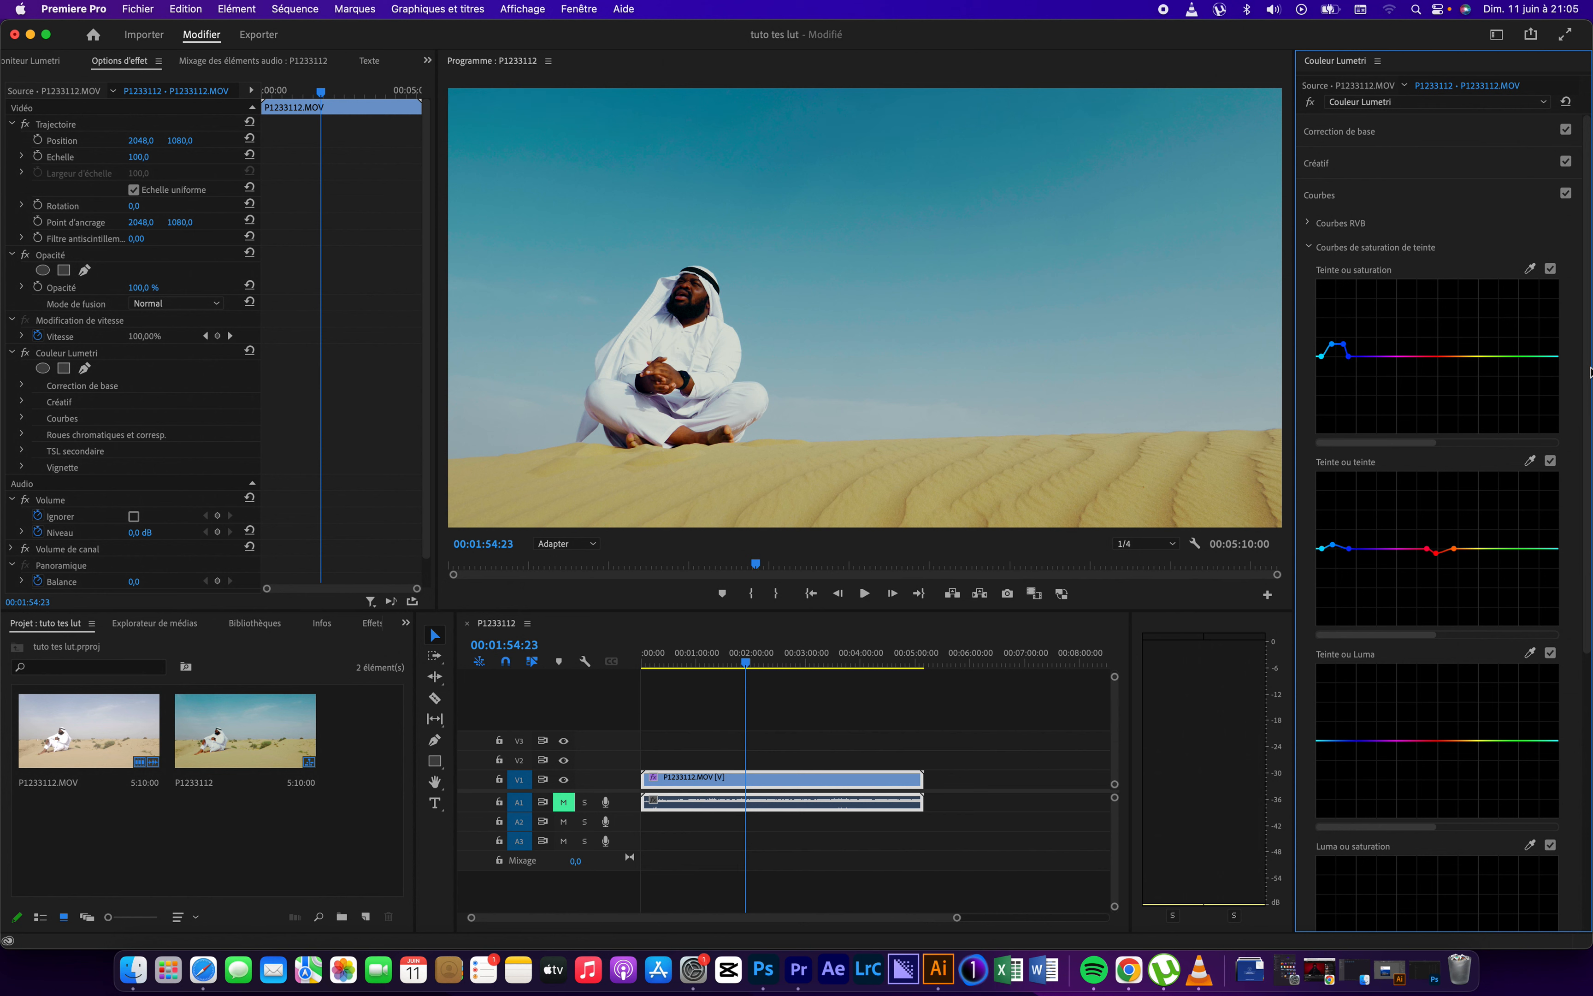
# Sample the sky for the hue-versus-luma curve, darken it slightly, and compare the grade with the original.
pyautogui.scroll(-3, 1538, 480)
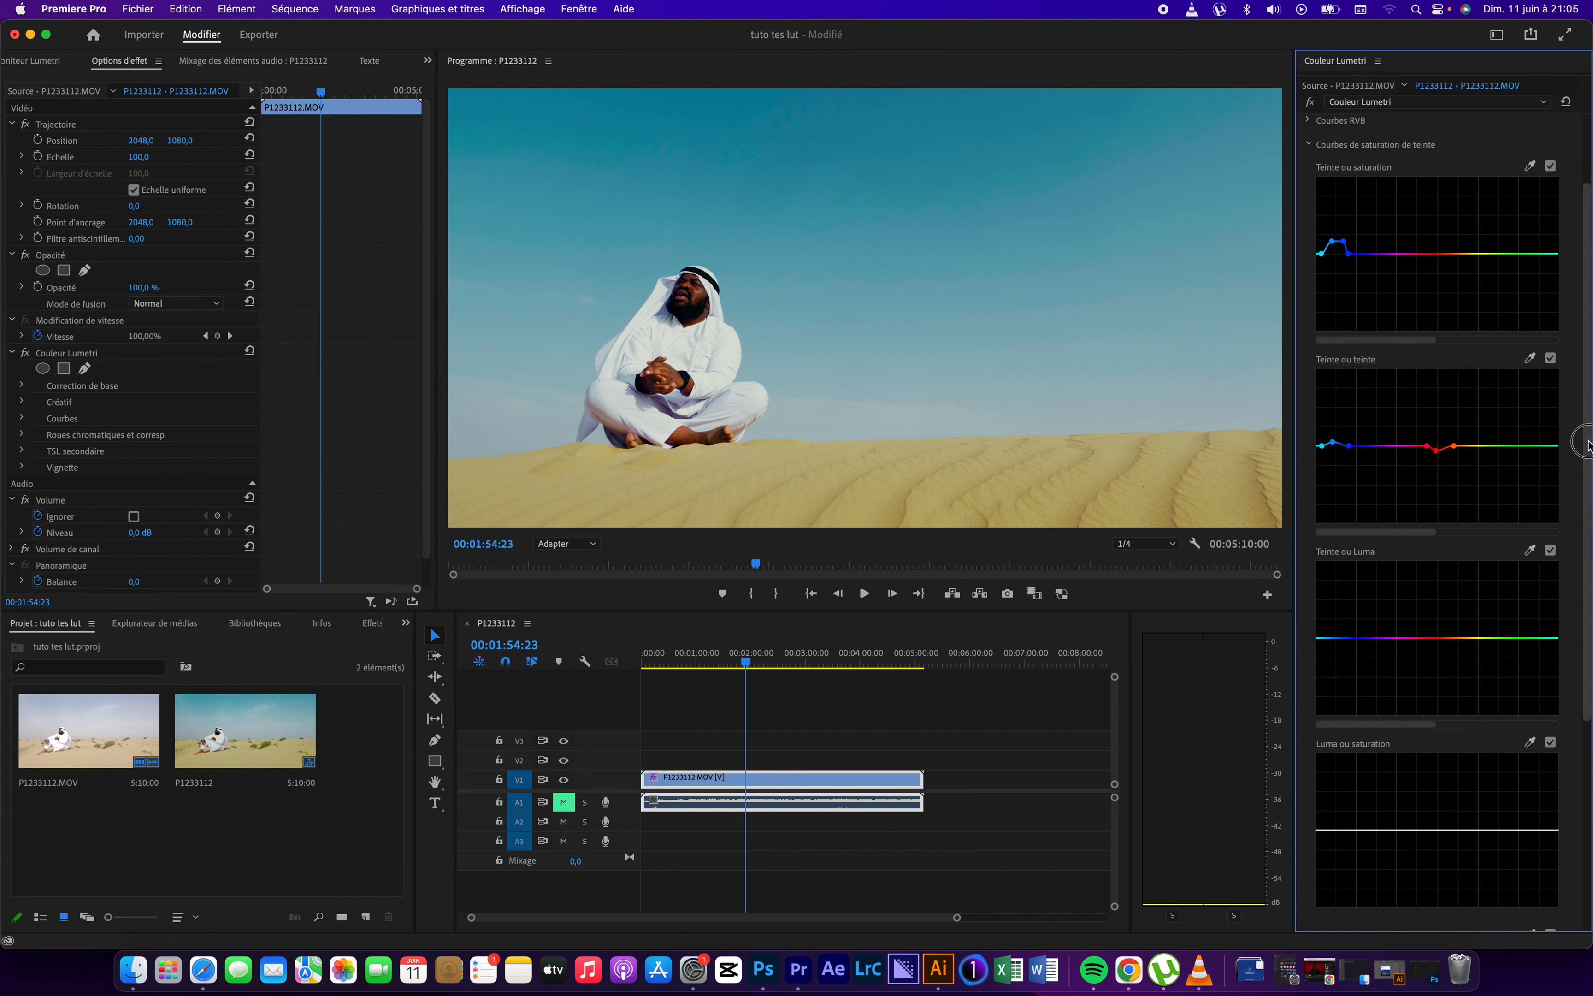
pyautogui.click(1530, 547)
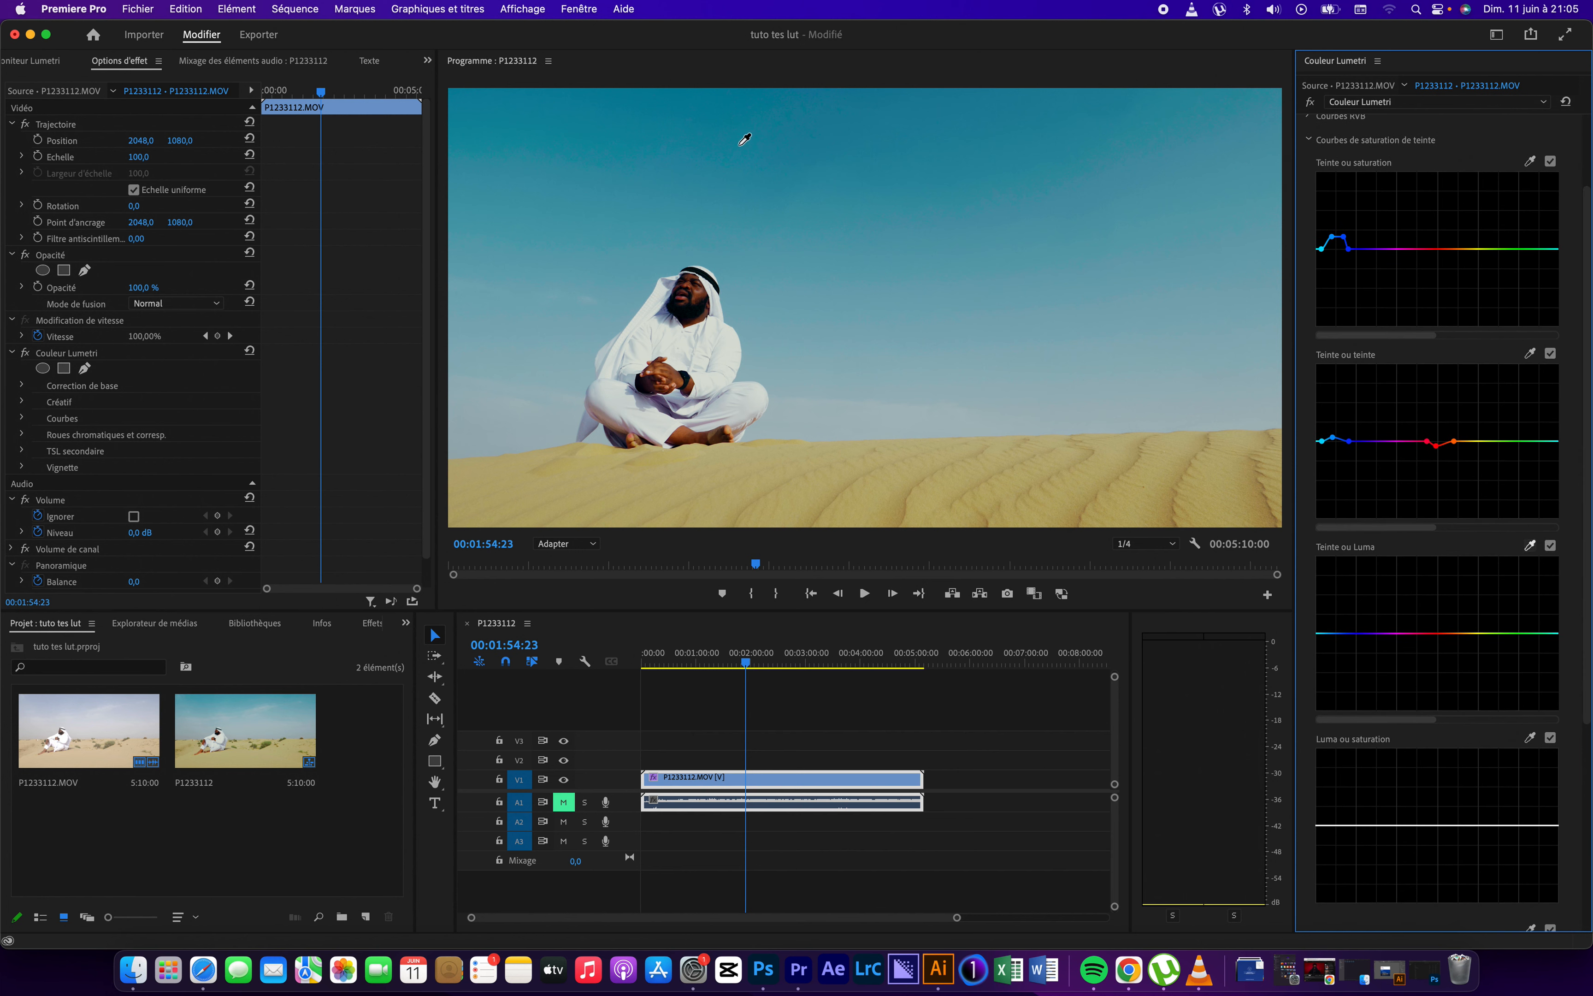
pyautogui.click(666, 144)
pyautogui.moveTo(1335, 633)
pyautogui.mouseDown()
pyautogui.moveTo(1338, 652)
pyautogui.moveTo(1336, 633)
pyautogui.mouseUp()
pyautogui.moveTo(1336, 636); pyautogui.dragTo(1338, 639)
pyautogui.moveTo(1336, 639); pyautogui.dragTo(1337, 641)
pyautogui.moveTo(1337, 637); pyautogui.dragTo(1334, 636)
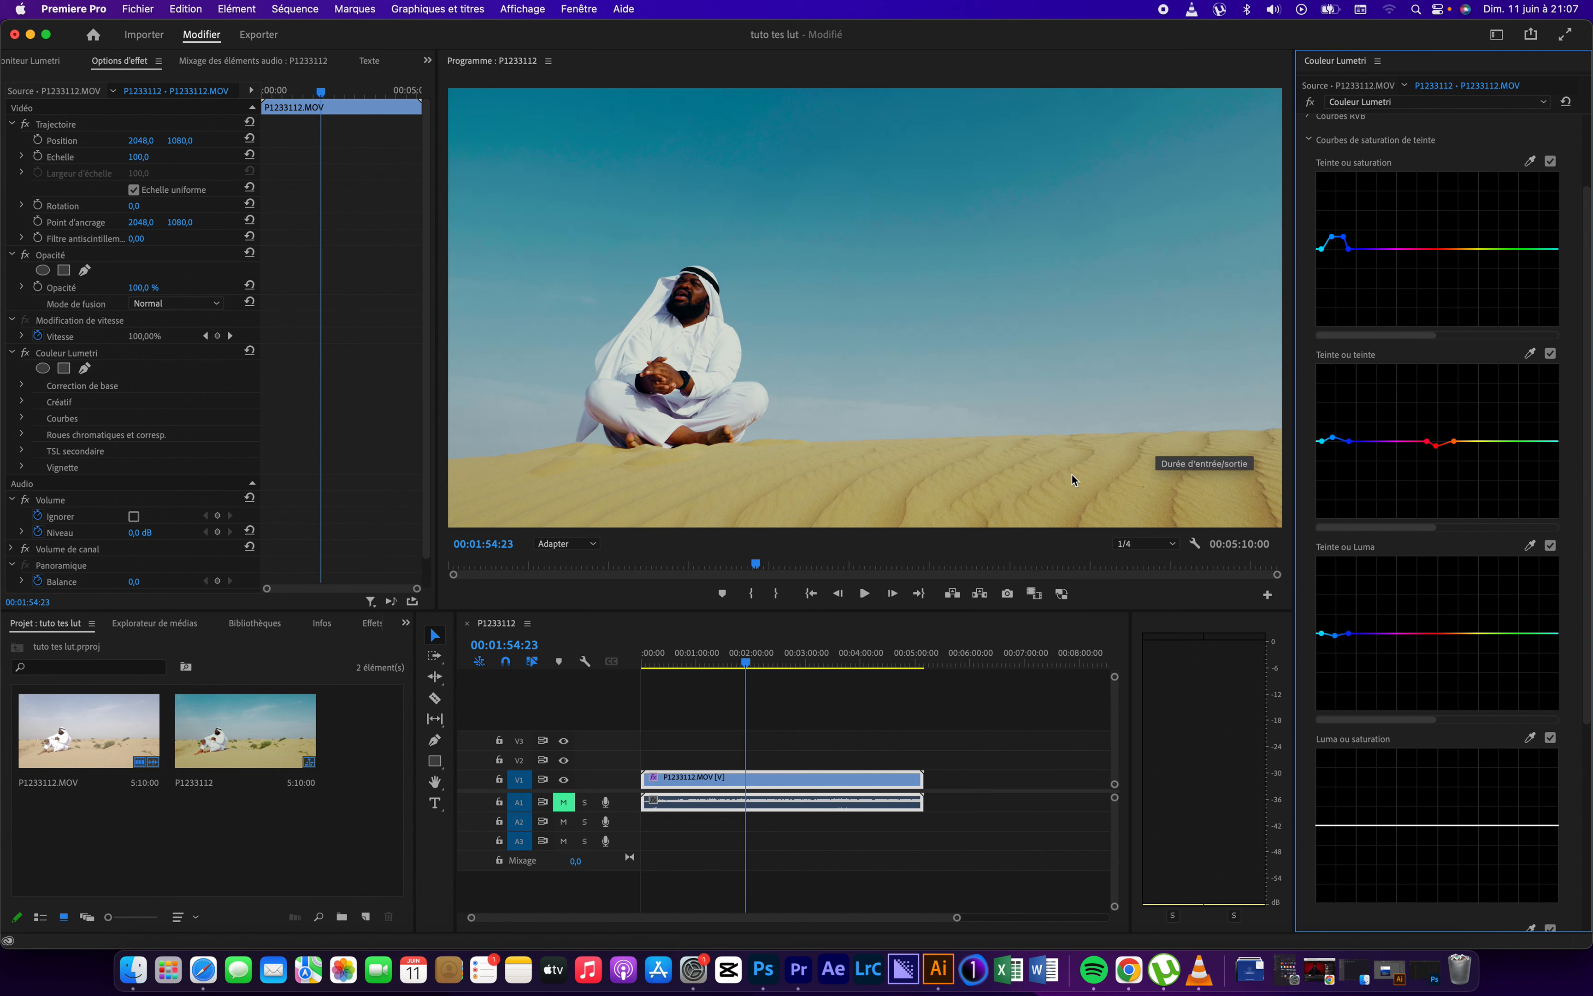
pyautogui.click(1310, 102)
pyautogui.click(1310, 102)
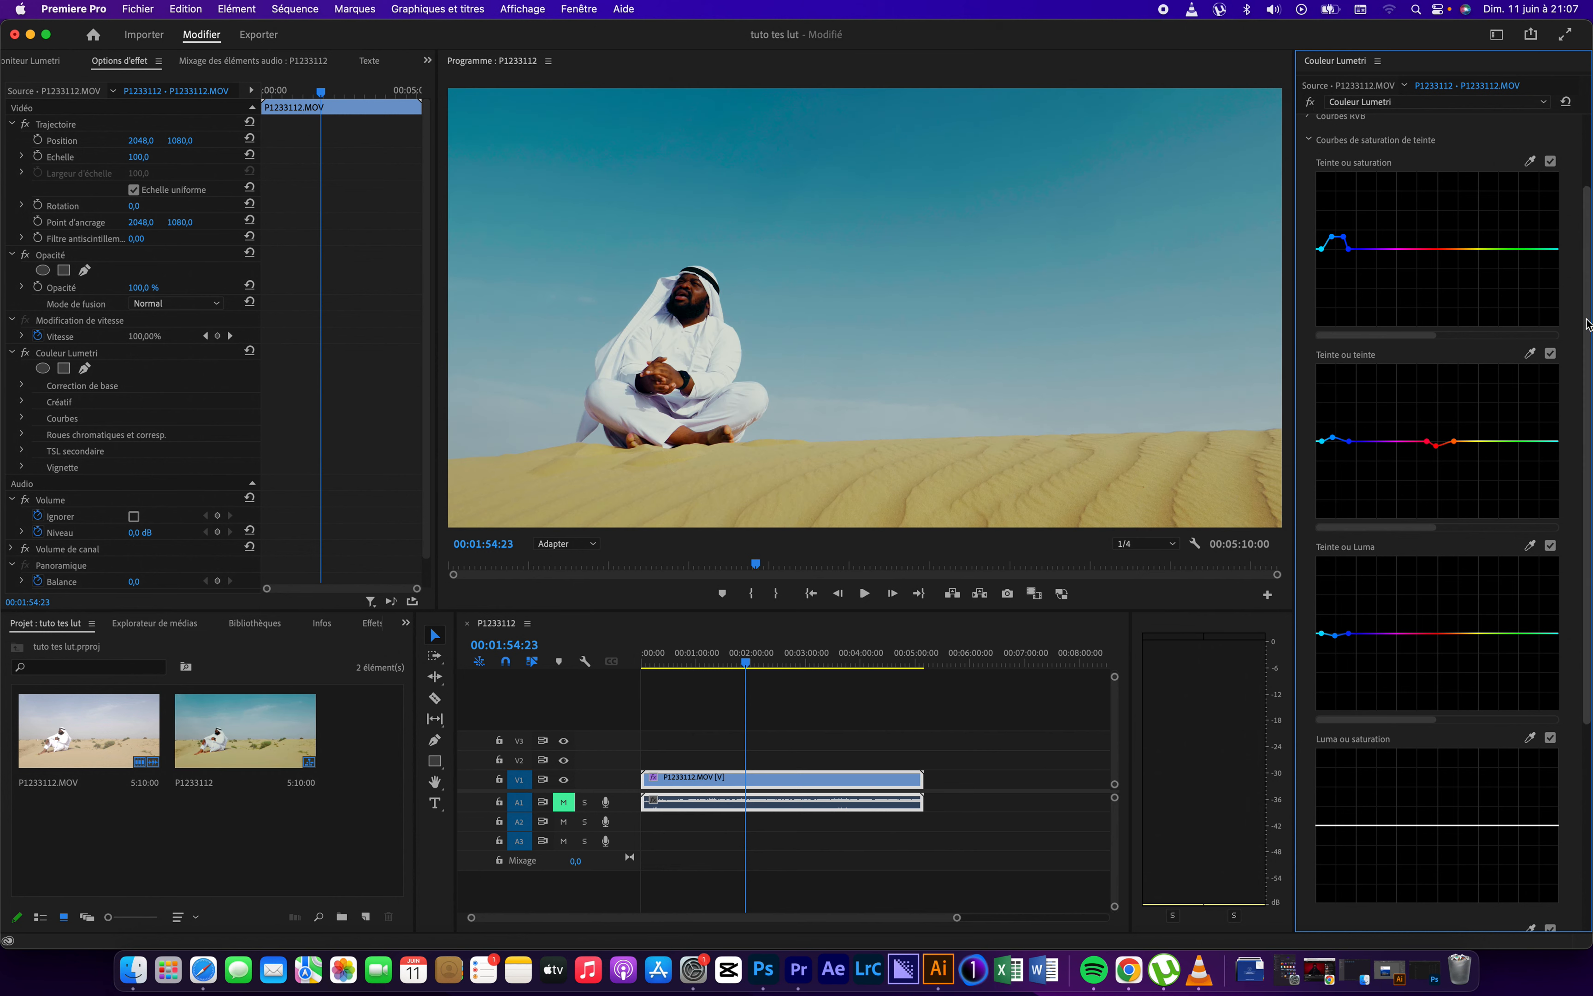
# Sample the man's hands for the hue-versus-saturation curve and slightly raise the saturation of the skin tones.
pyautogui.scroll(1, 1574, 306)
pyautogui.click(1530, 181)
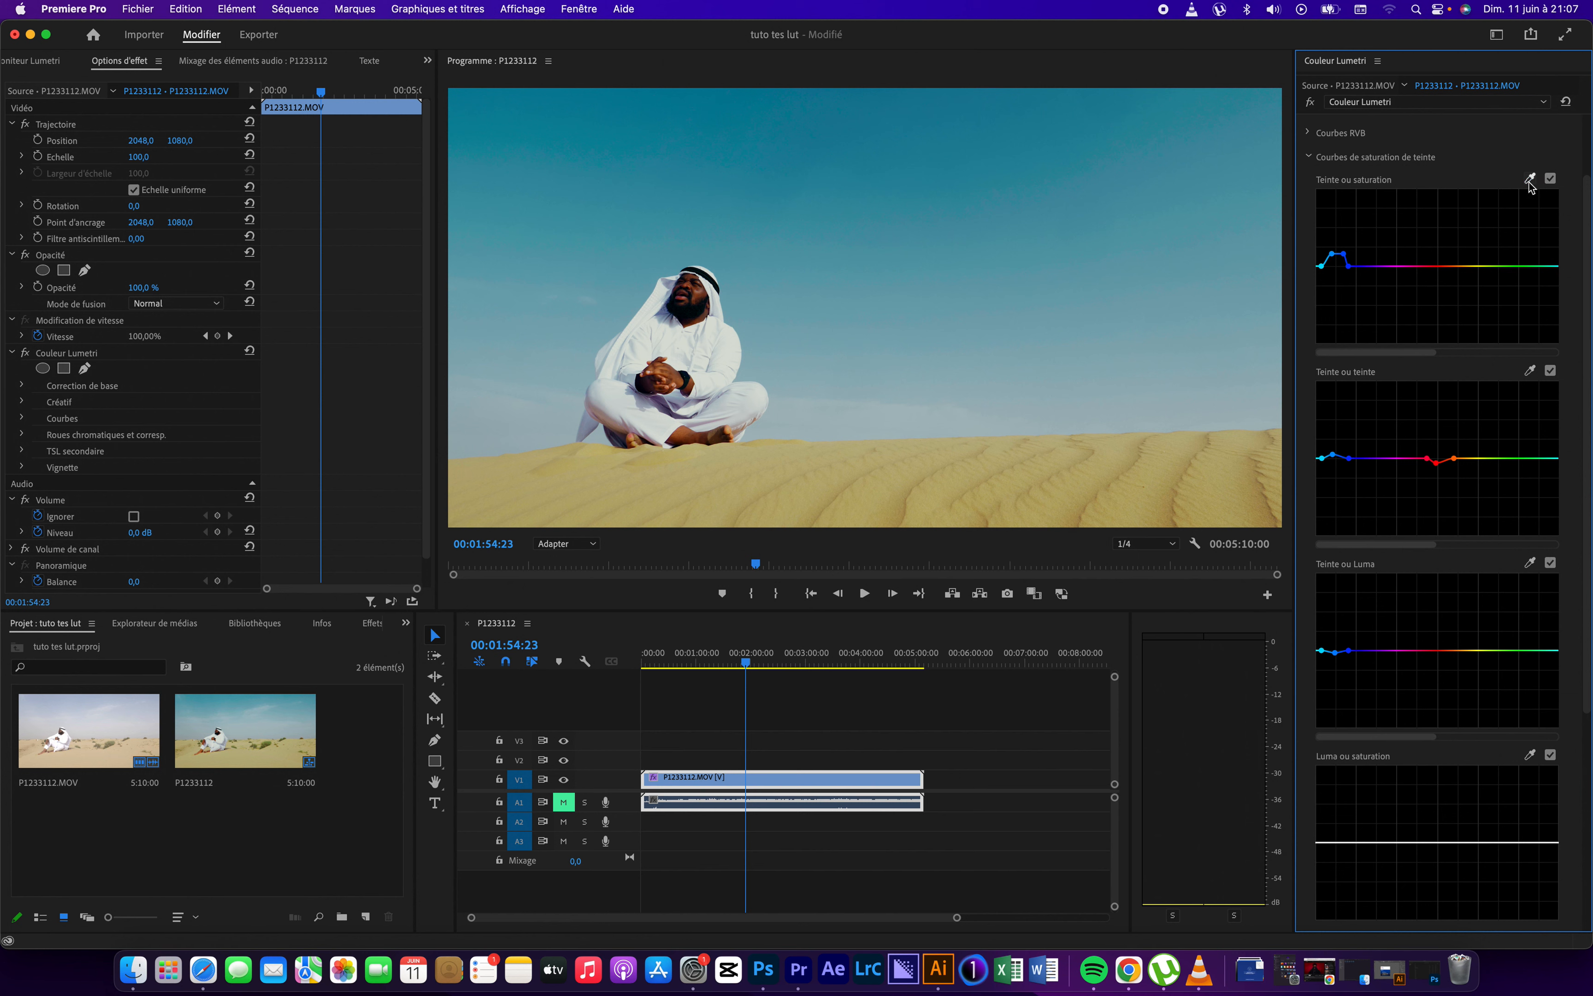
pyautogui.click(680, 375)
pyautogui.moveTo(1443, 266); pyautogui.dragTo(1442, 258)
pyautogui.moveTo(1443, 262); pyautogui.dragTo(1447, 262)
# Close the hue saturation curves, open the color wheels section, and compare the grade with the original.
pyautogui.click(1311, 158)
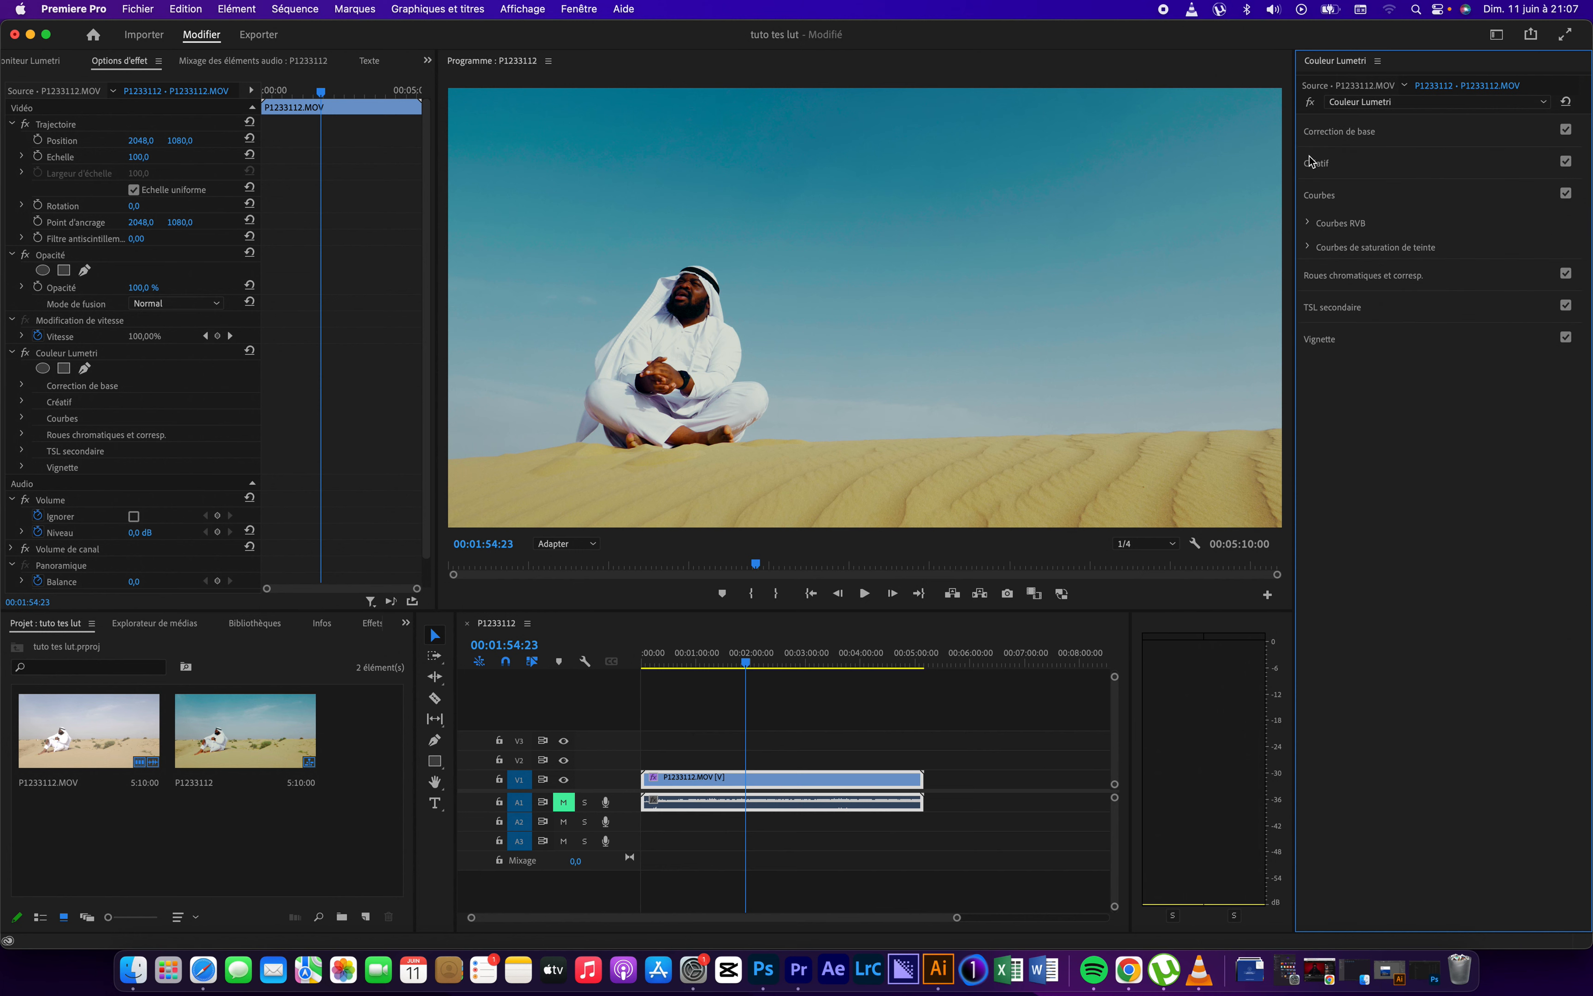
pyautogui.click(1332, 278)
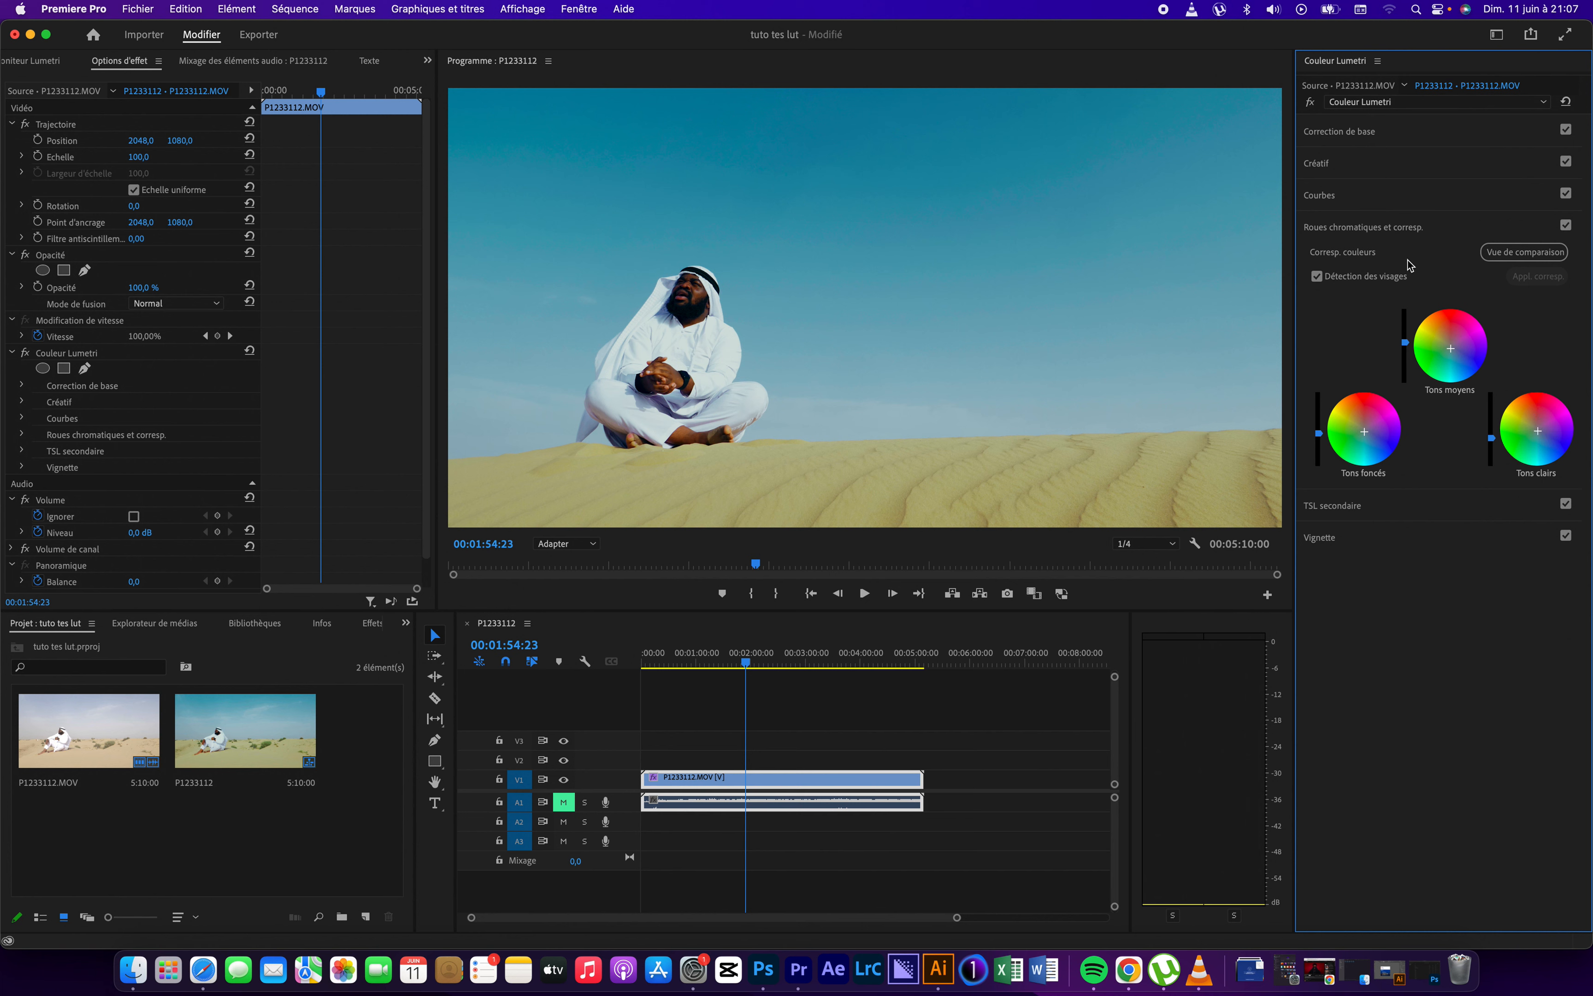
pyautogui.click(1311, 102)
pyautogui.click(1310, 103)
# Set the basic correction temperature to -11.8 and compare the grade with the original.
pyautogui.click(1375, 141)
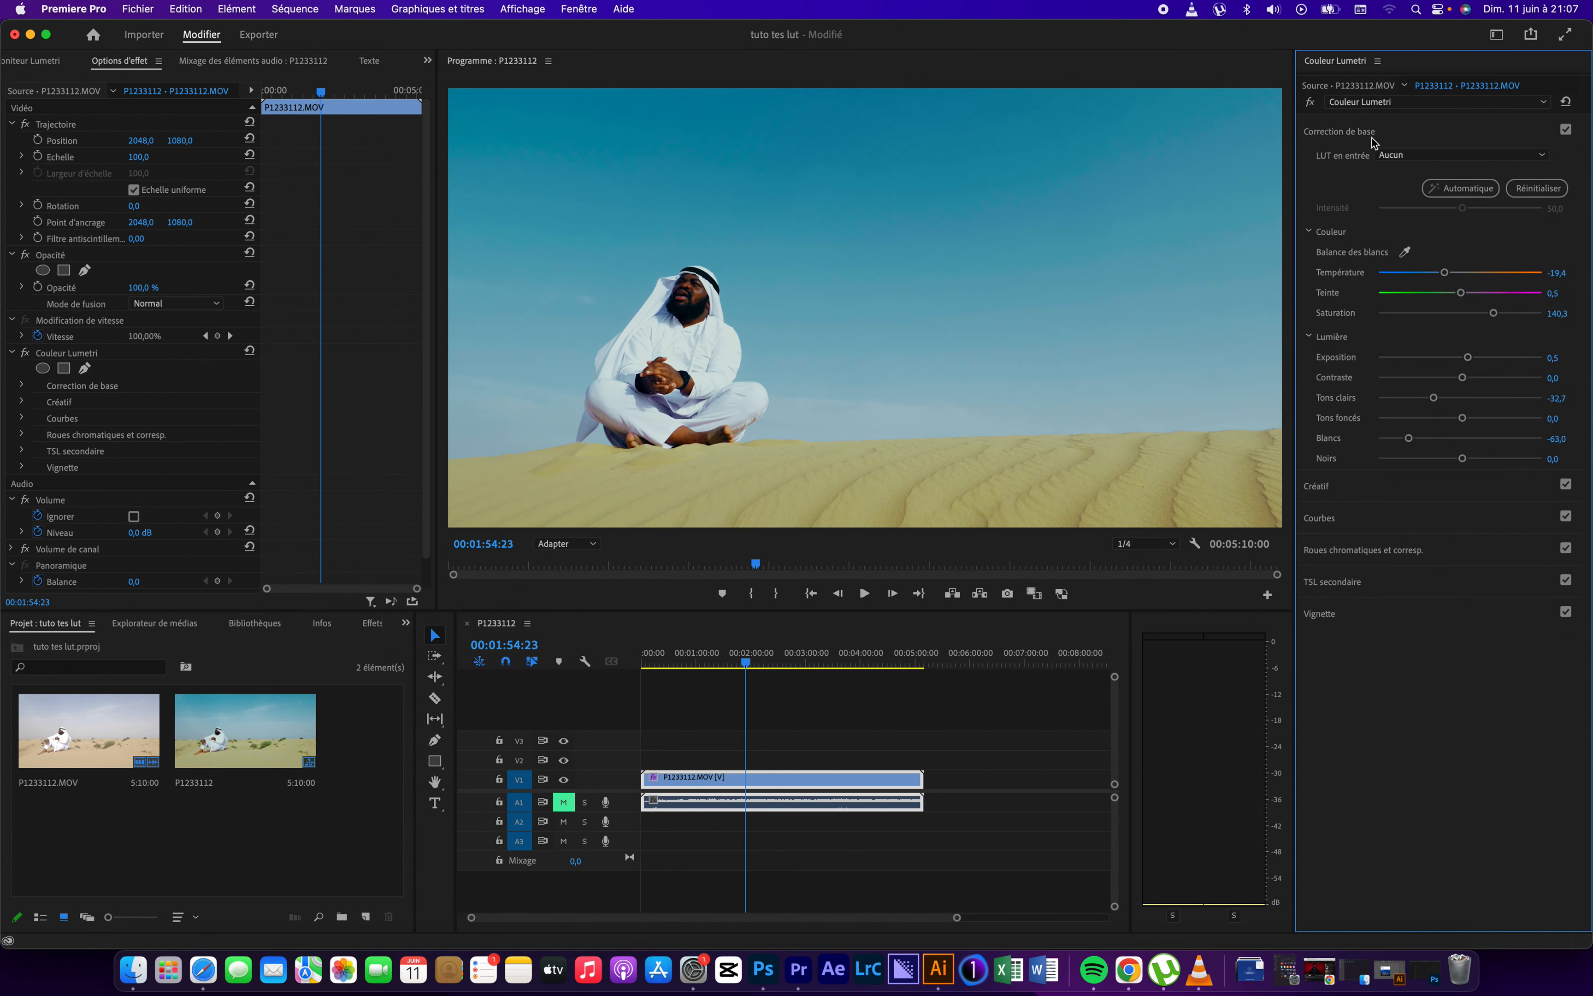
pyautogui.moveTo(1446, 273); pyautogui.dragTo(1452, 276)
pyautogui.click(1311, 104)
pyautogui.click(1311, 103)
pyautogui.click(1311, 103)
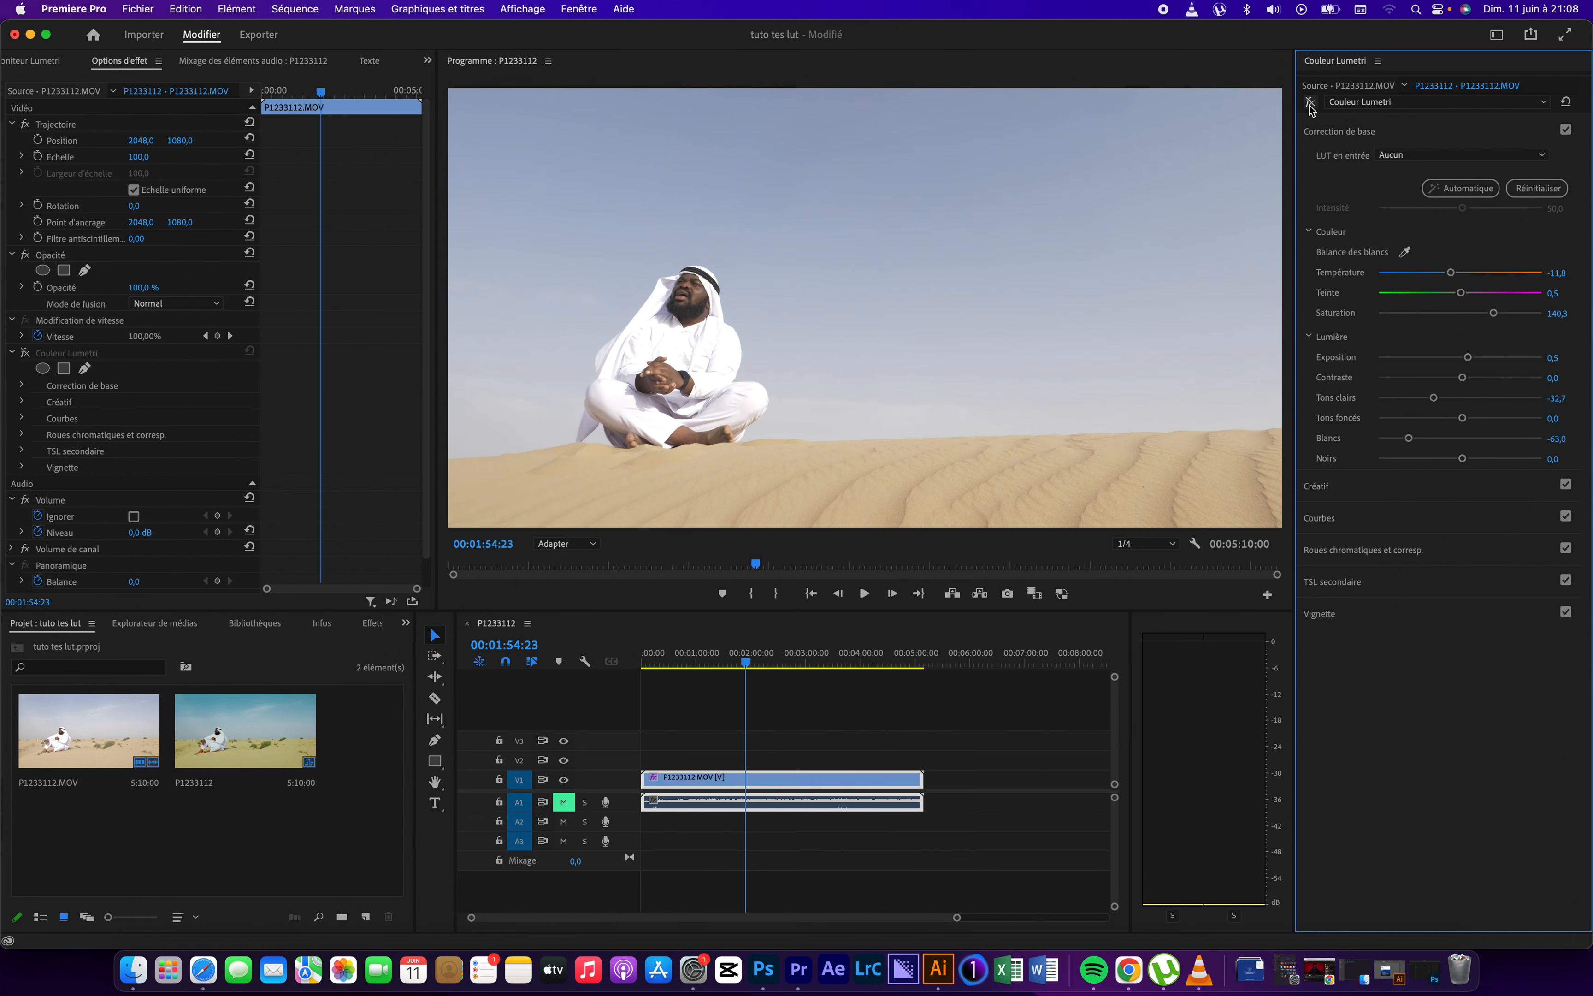
pyautogui.click(1310, 103)
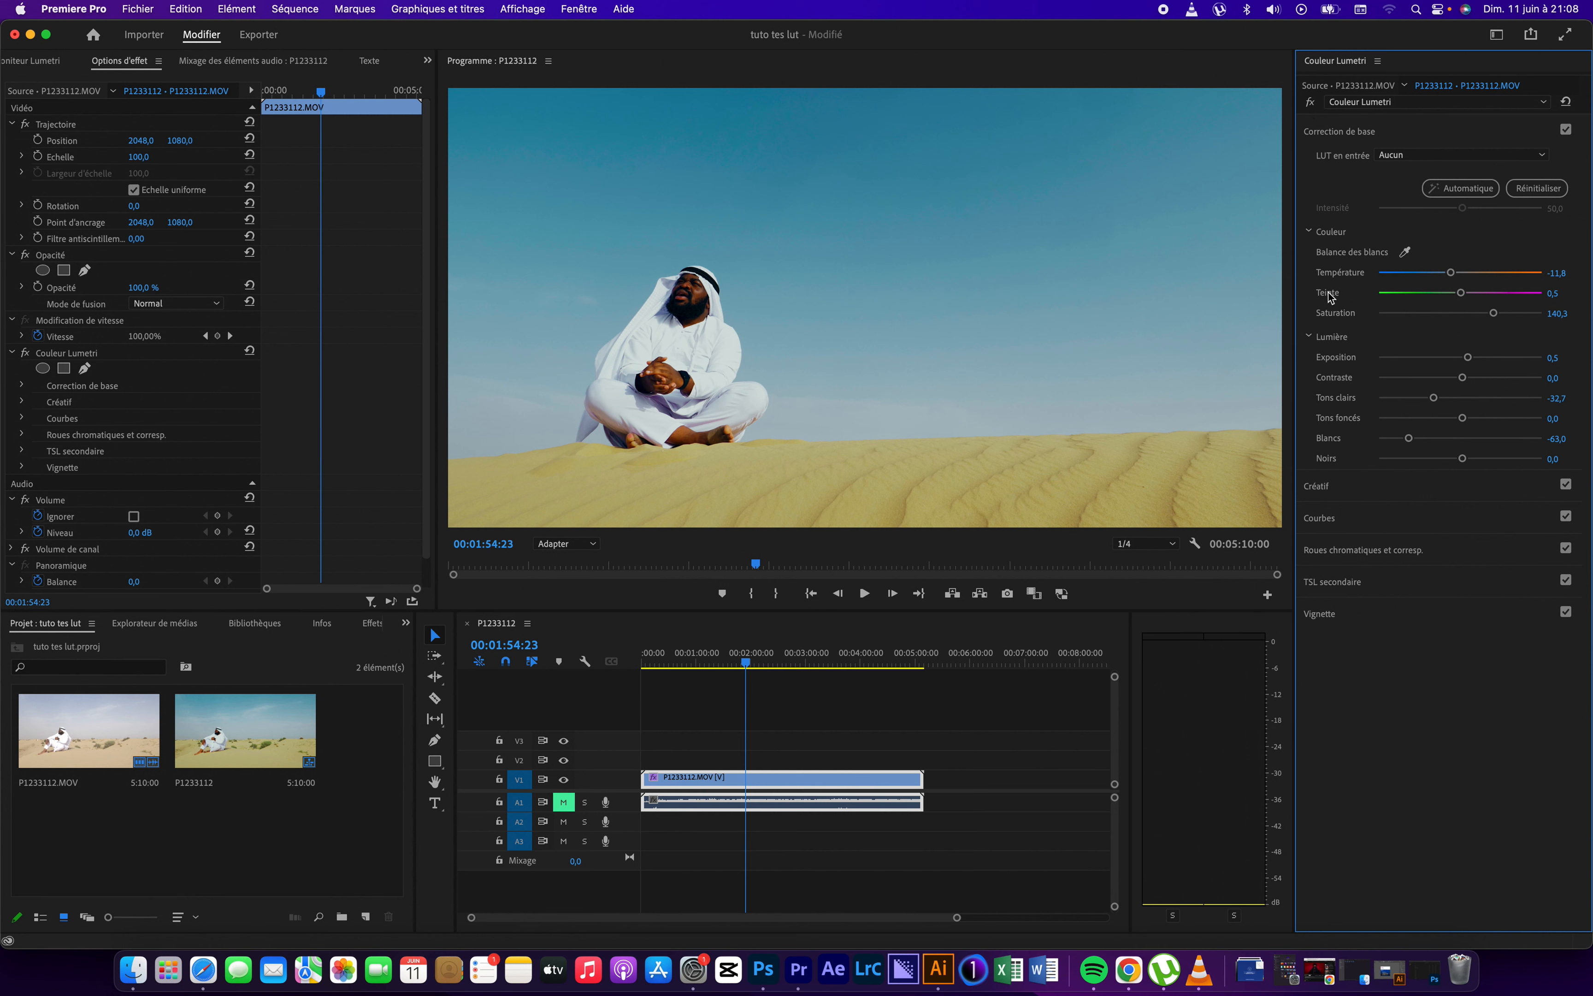
# Compare the image with and without the basic correction and raise the exposure to 0.6.
pyautogui.click(1570, 132)
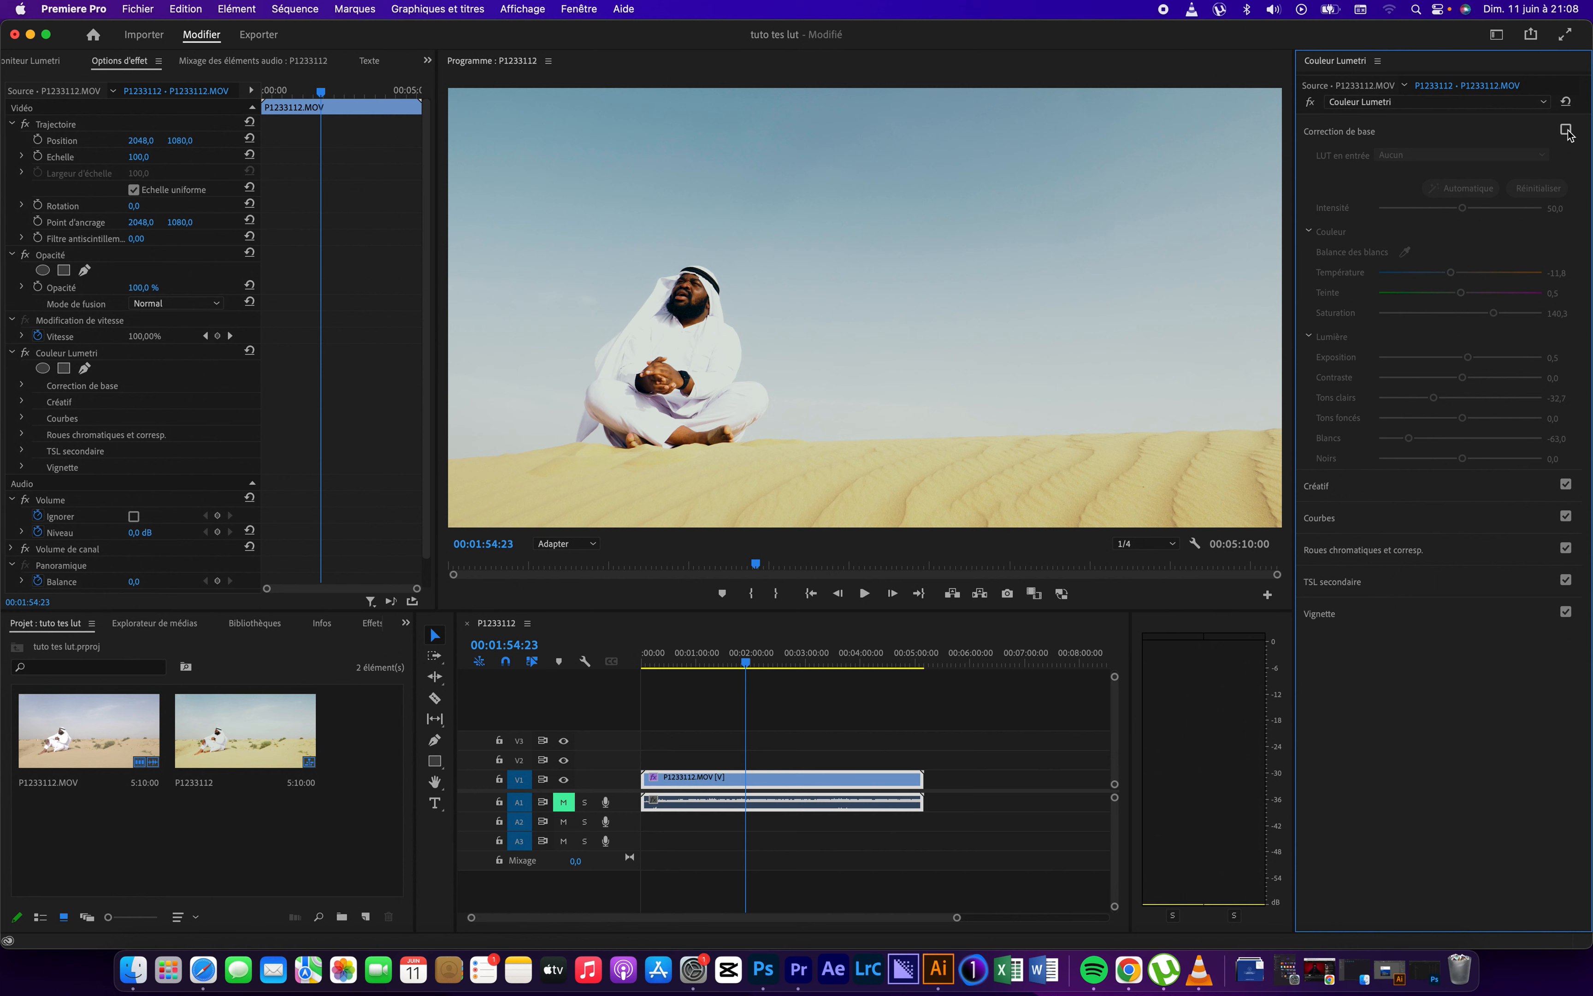
pyautogui.click(1570, 135)
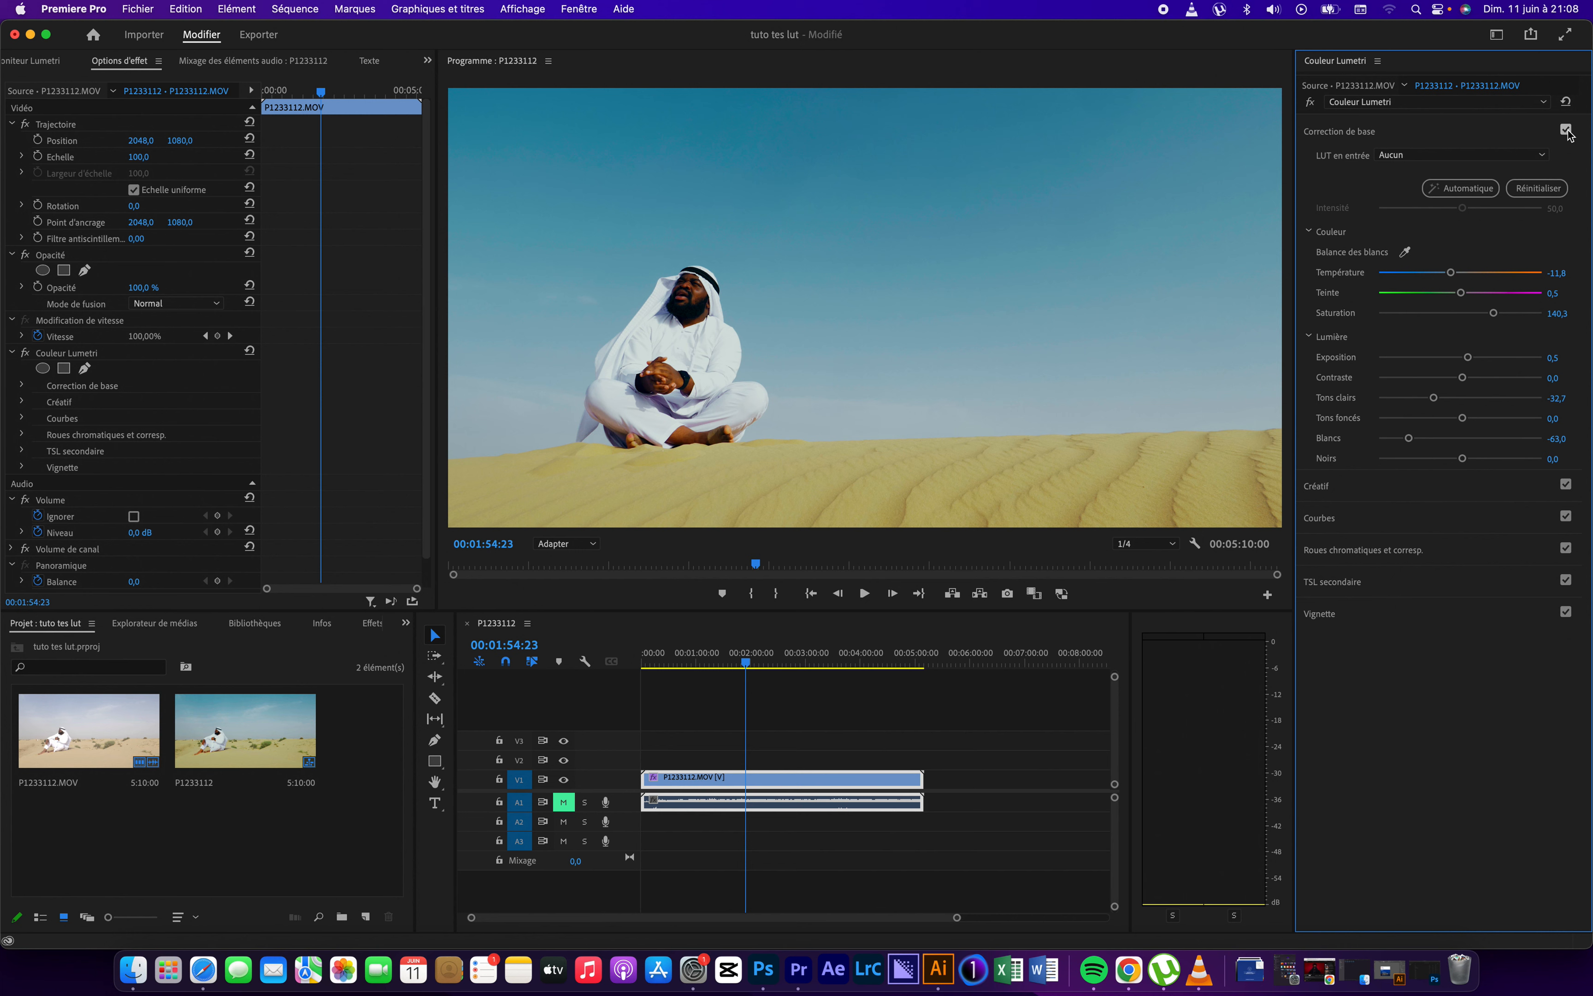
pyautogui.click(1570, 134)
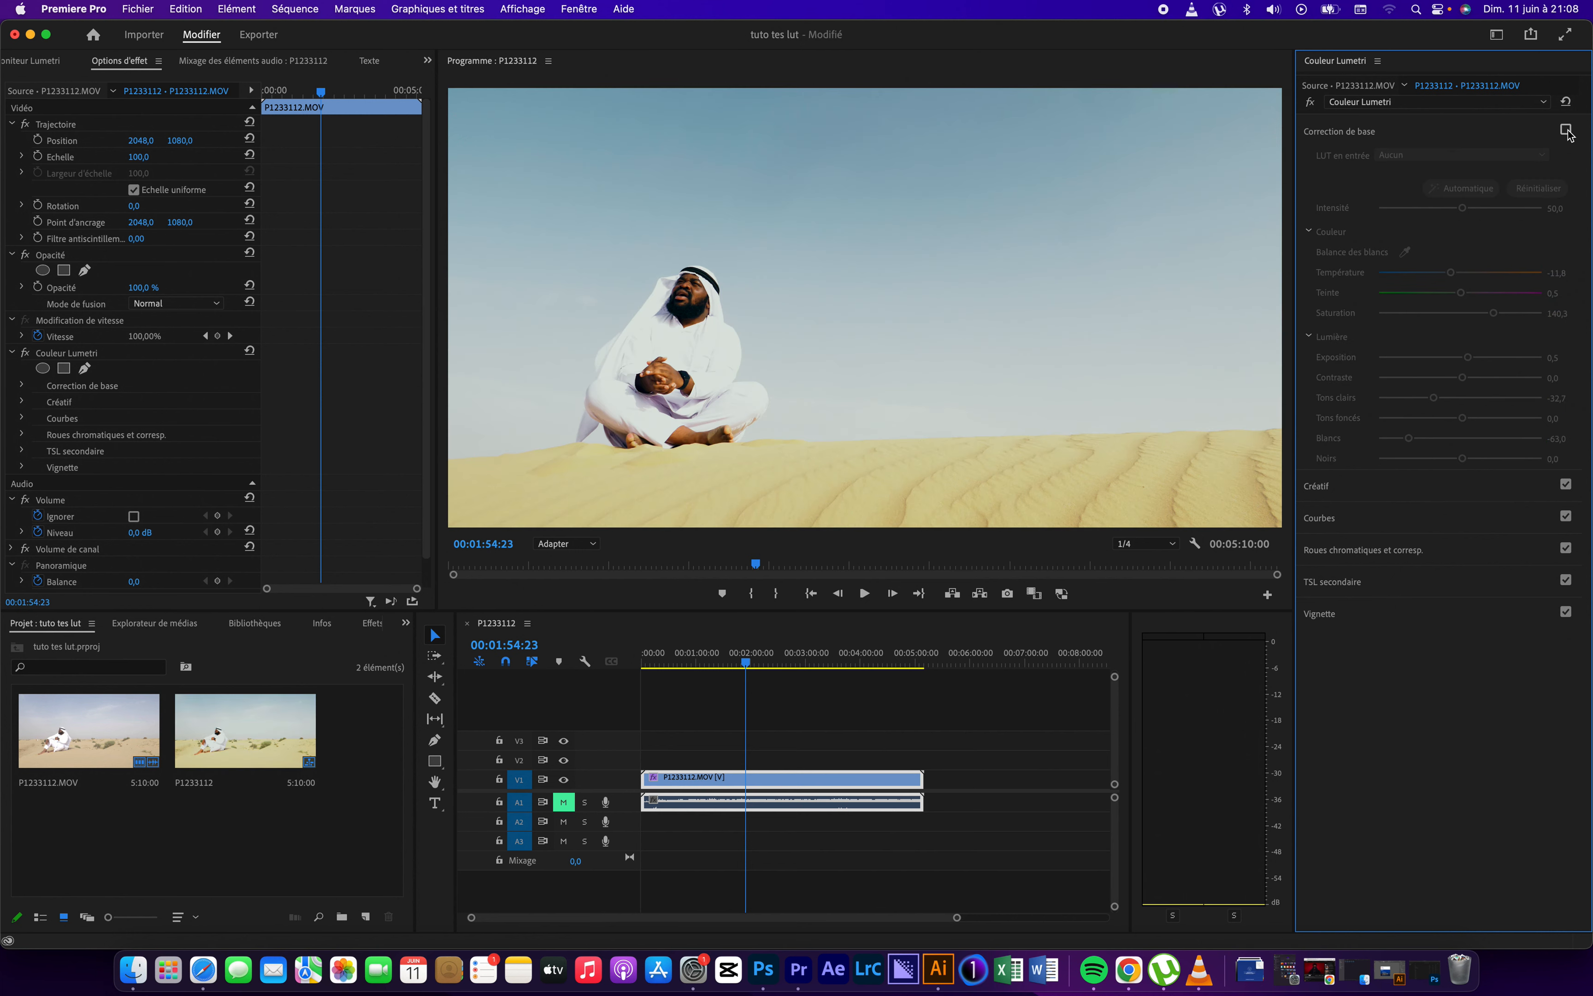
pyautogui.click(1570, 134)
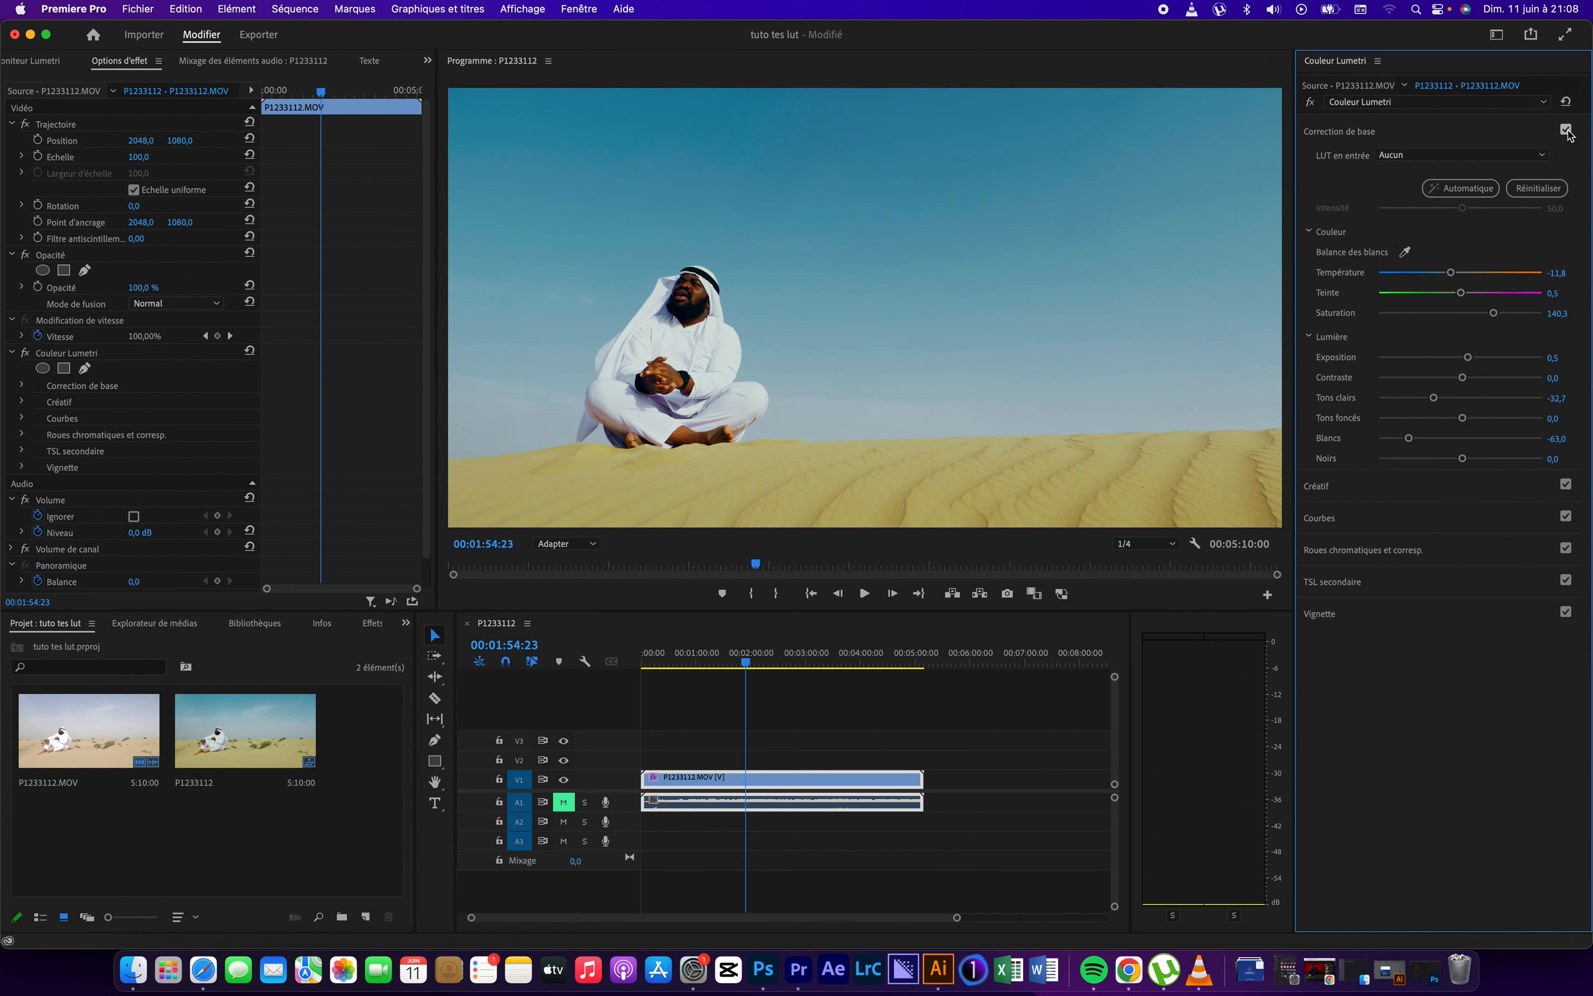
pyautogui.moveTo(1467, 358); pyautogui.dragTo(1471, 361)
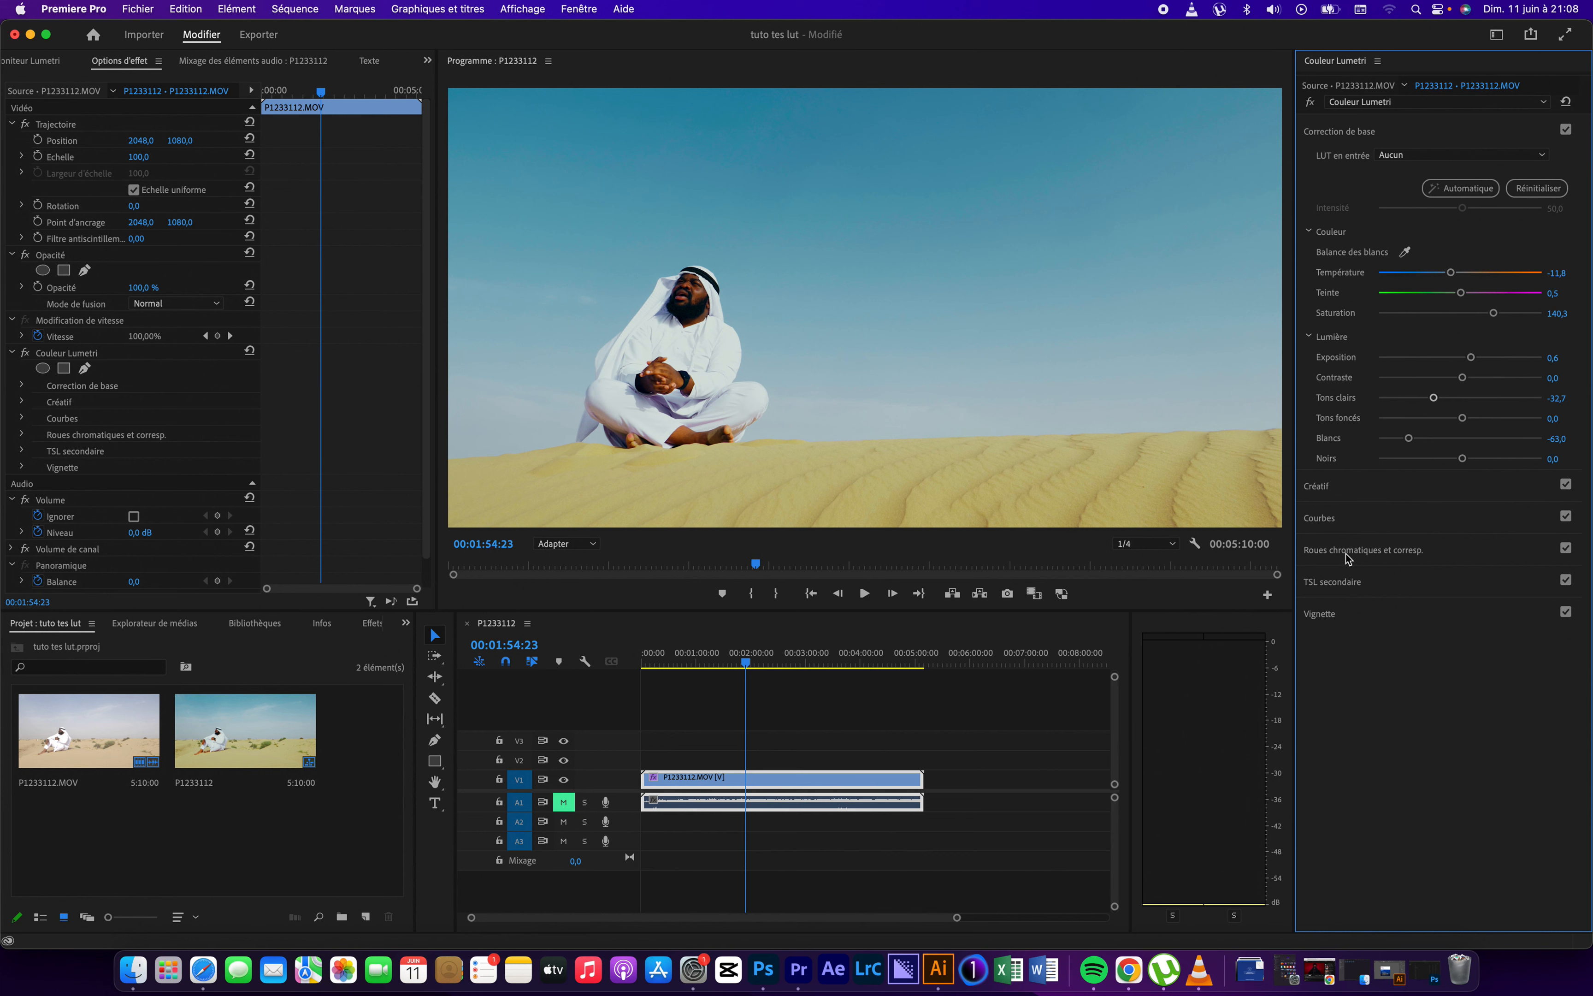
# Add a second Lumetri Color effect to the clip and open its RGB curves.
pyautogui.click(1374, 104)
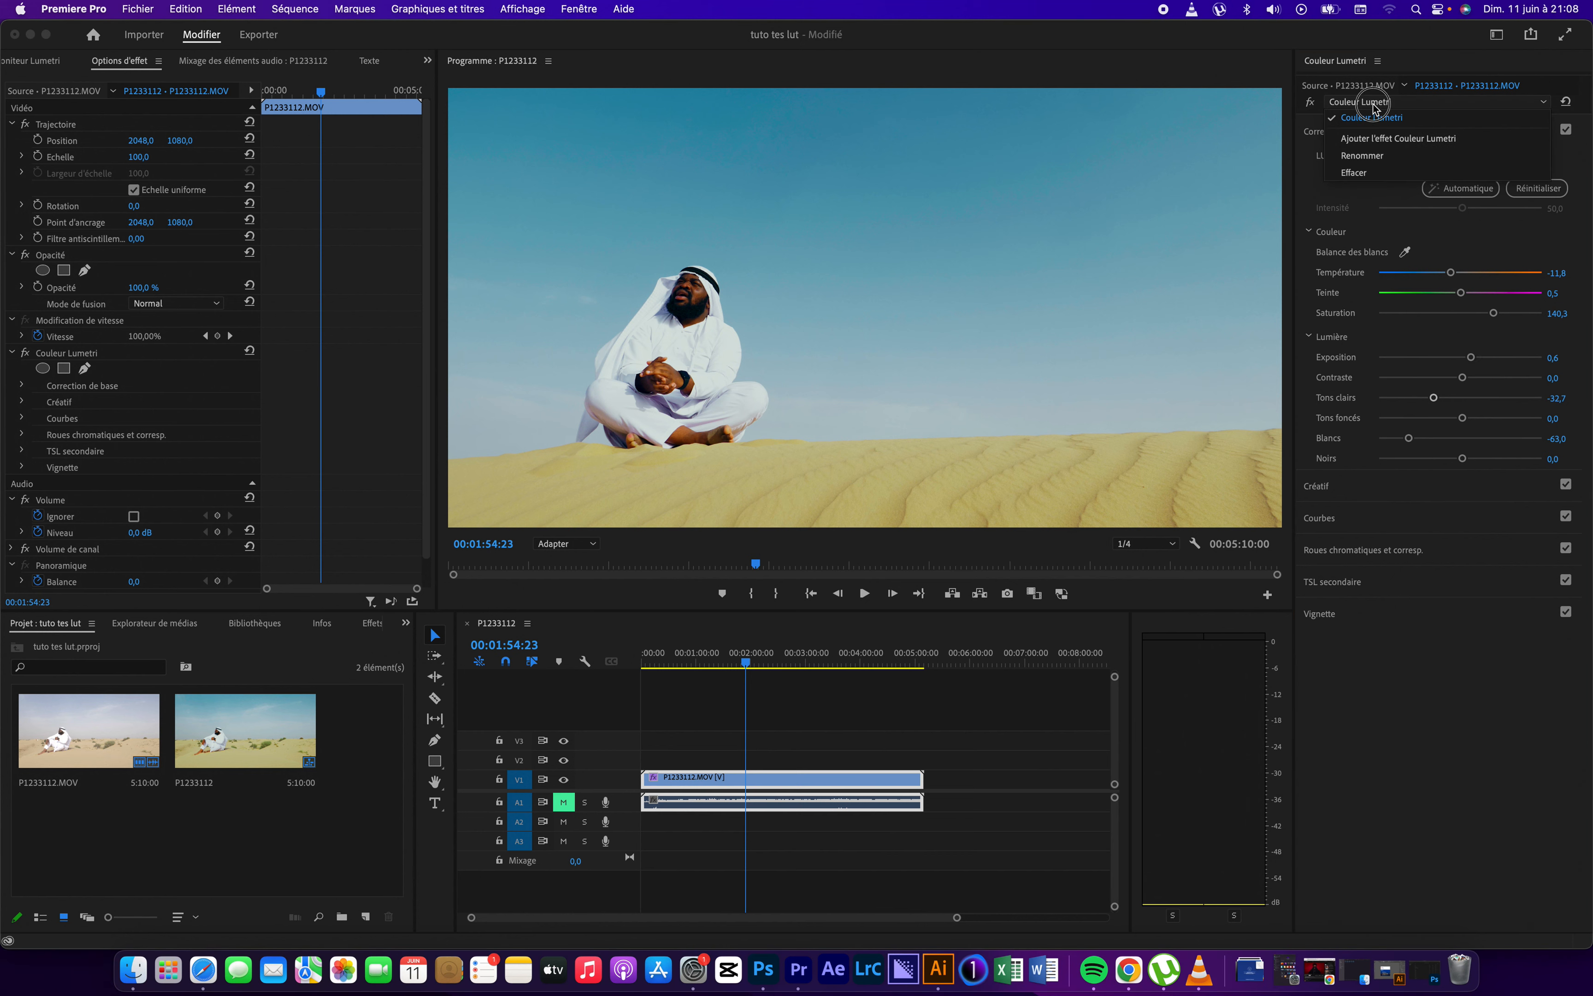
pyautogui.click(1375, 139)
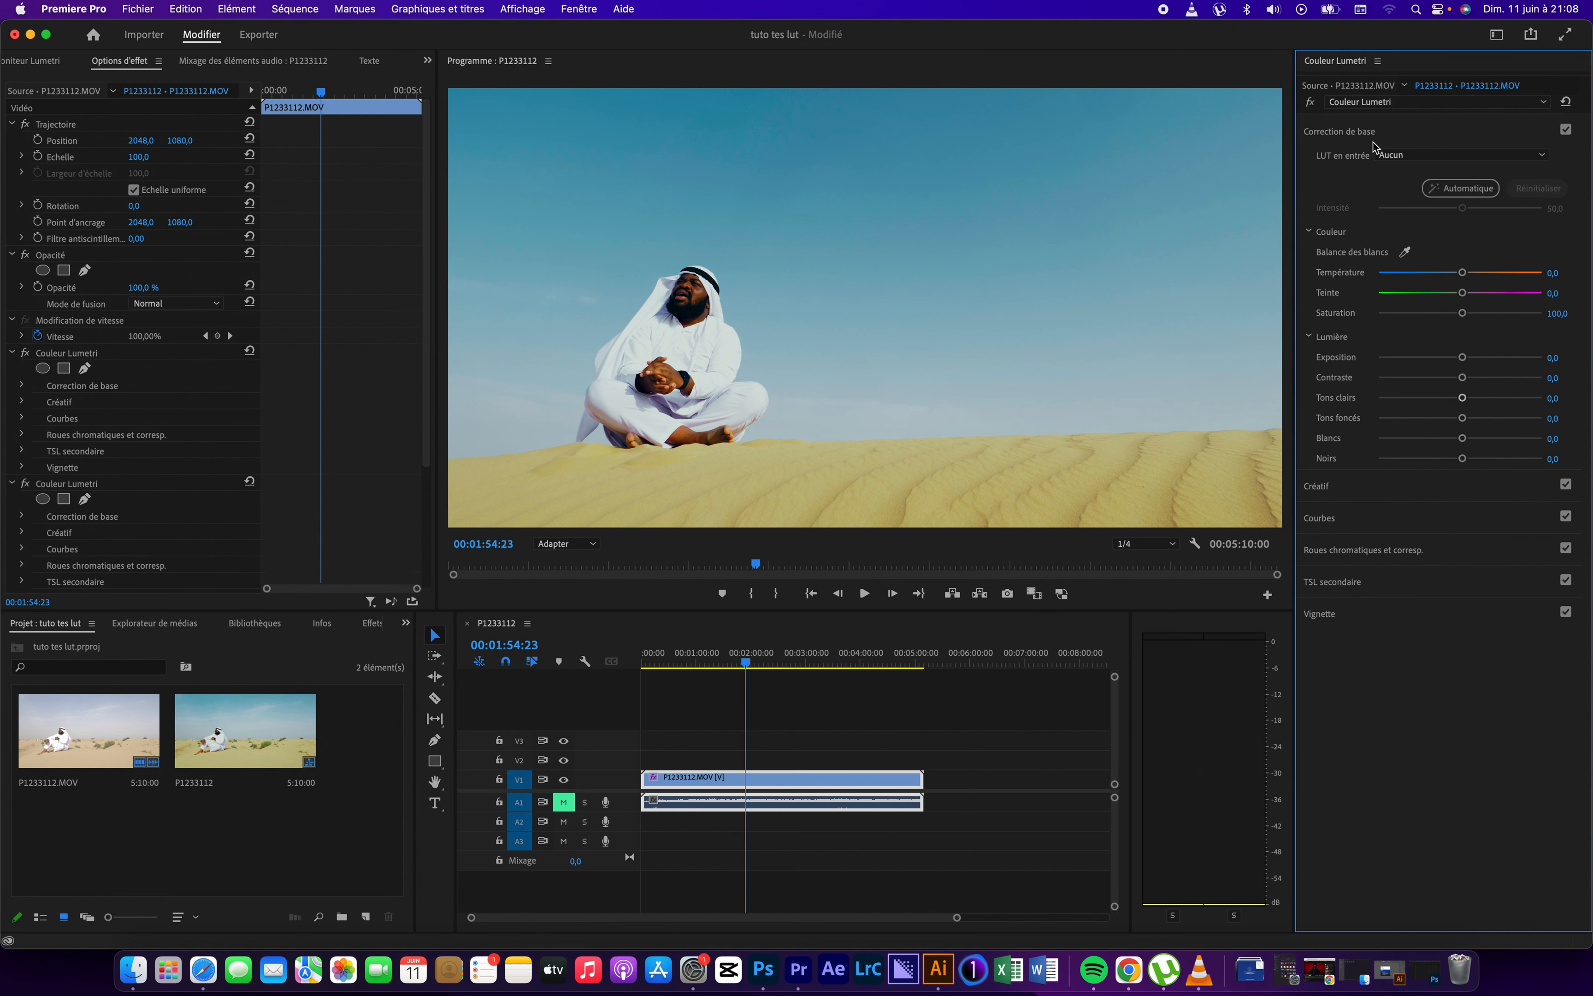
pyautogui.click(1333, 493)
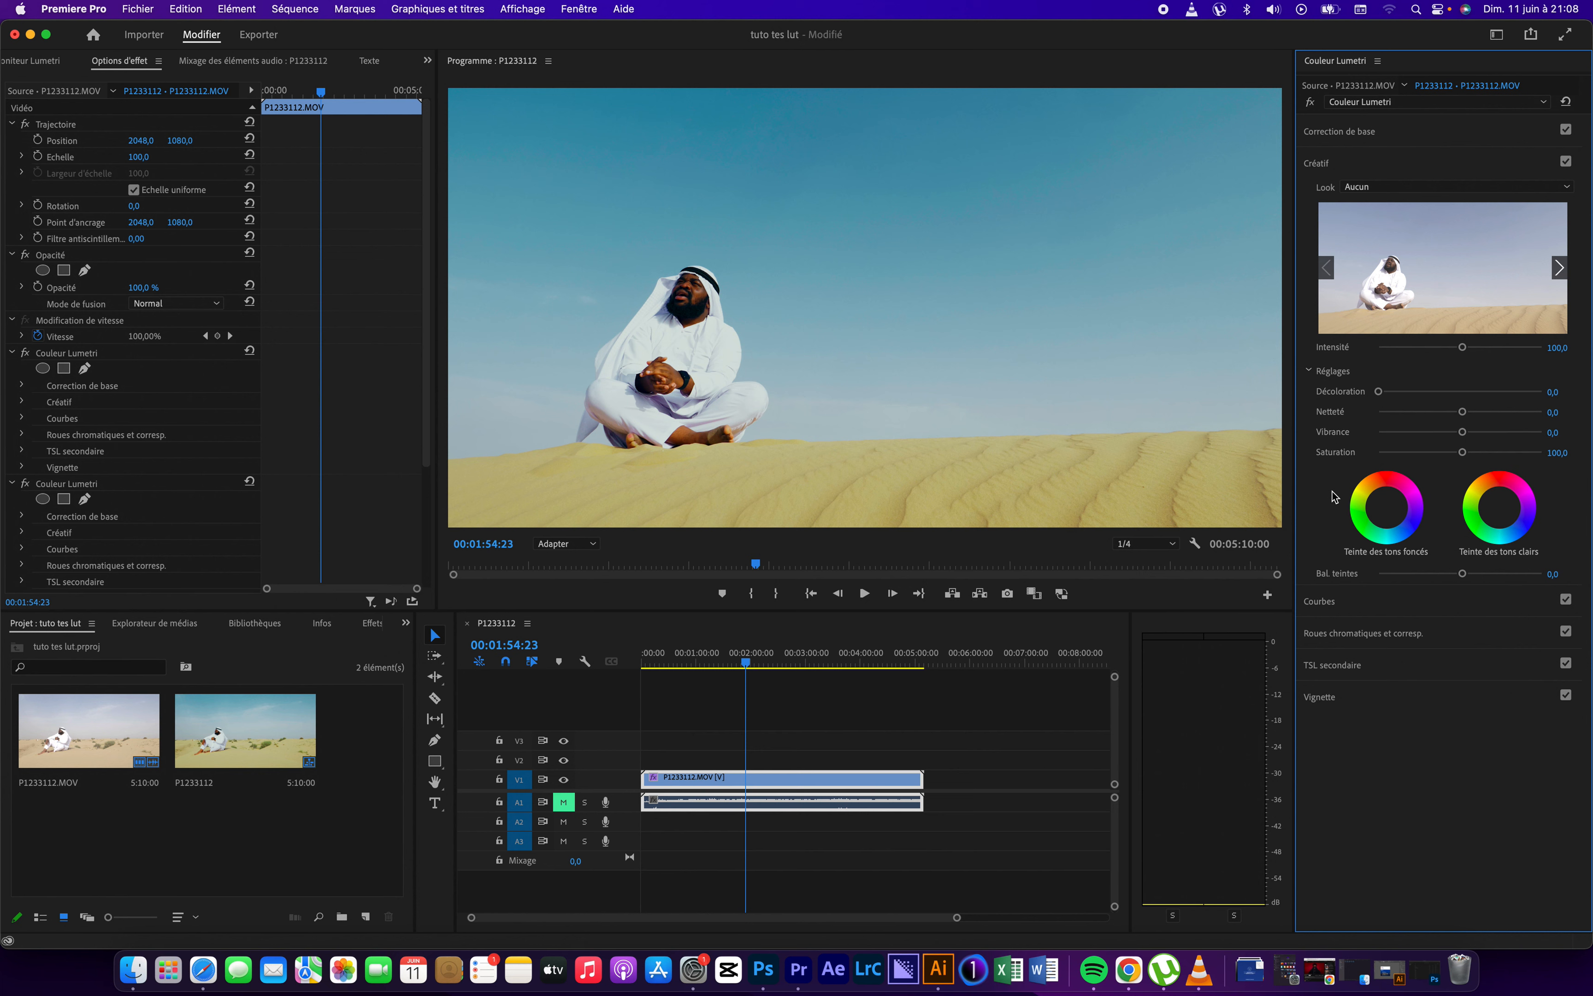
pyautogui.click(1337, 169)
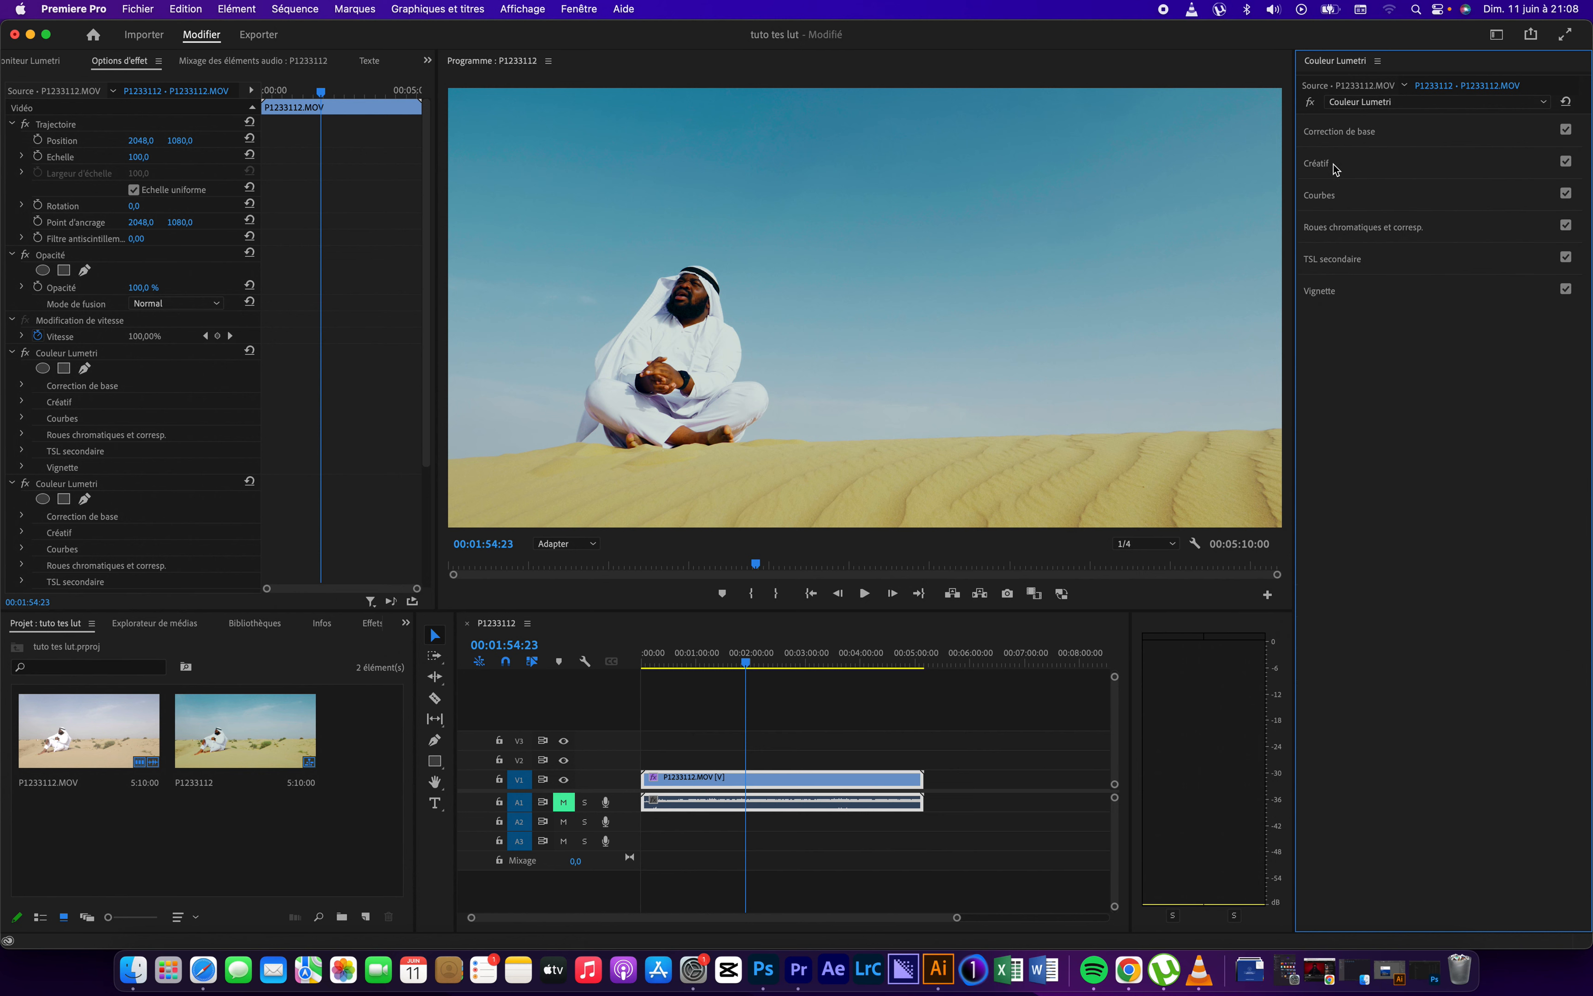
pyautogui.click(1337, 196)
pyautogui.click(1309, 224)
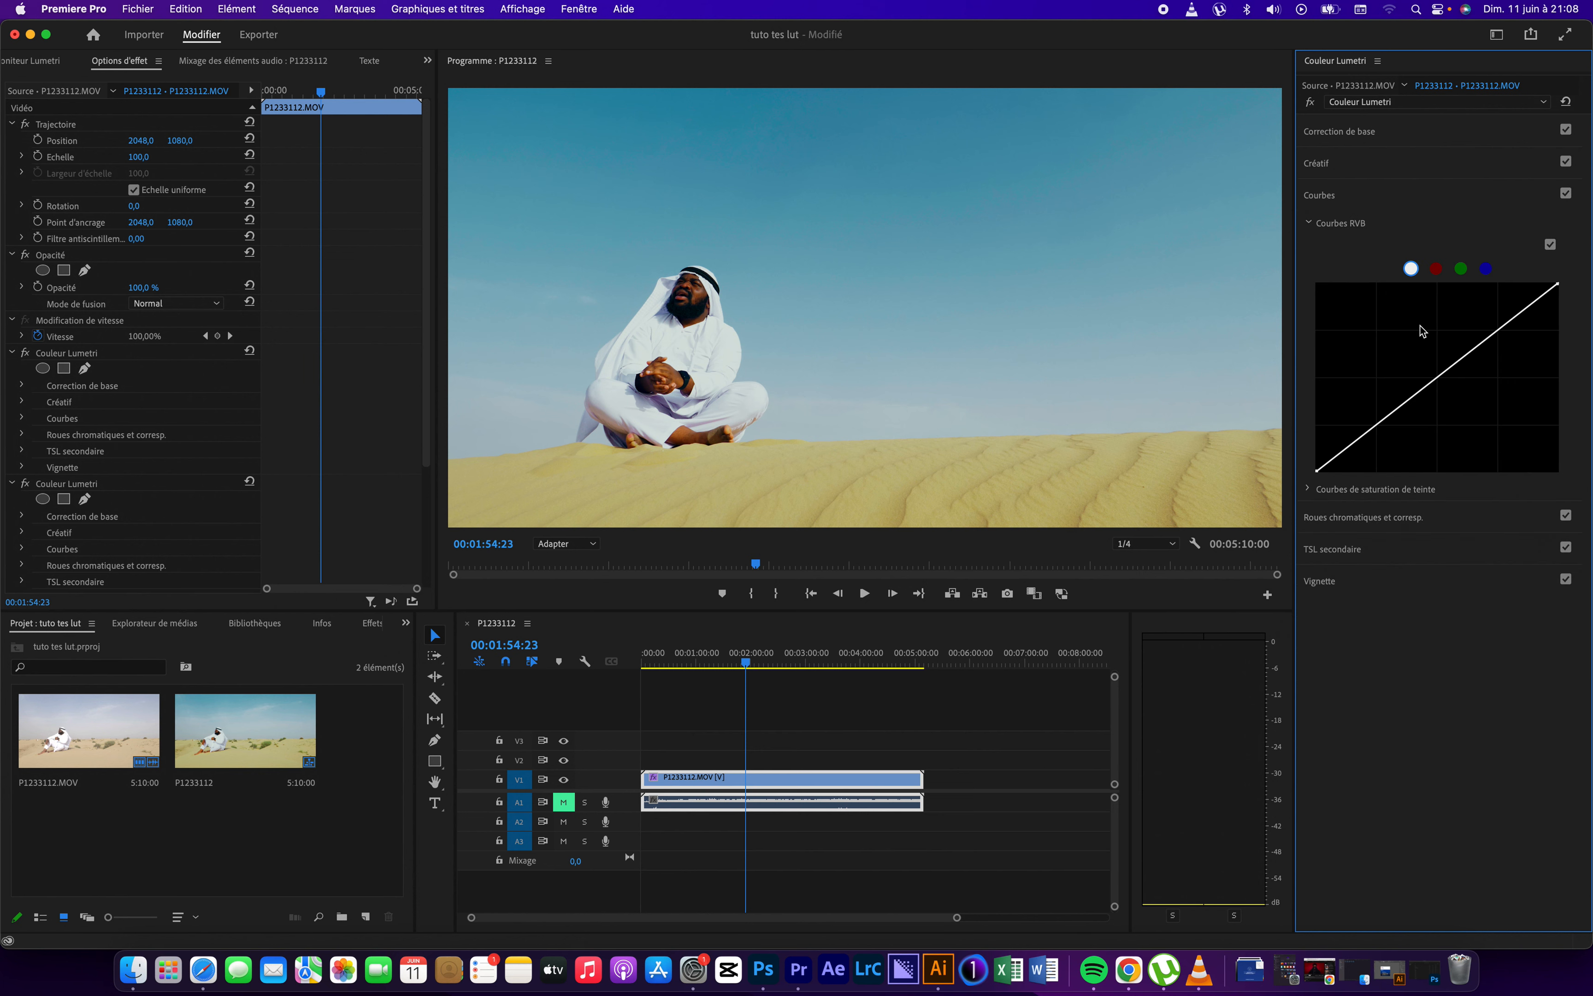
# Add three points to the red channel's curve, slightly raising the highlights and lowering the midtones and shadows.
pyautogui.click(1436, 268)
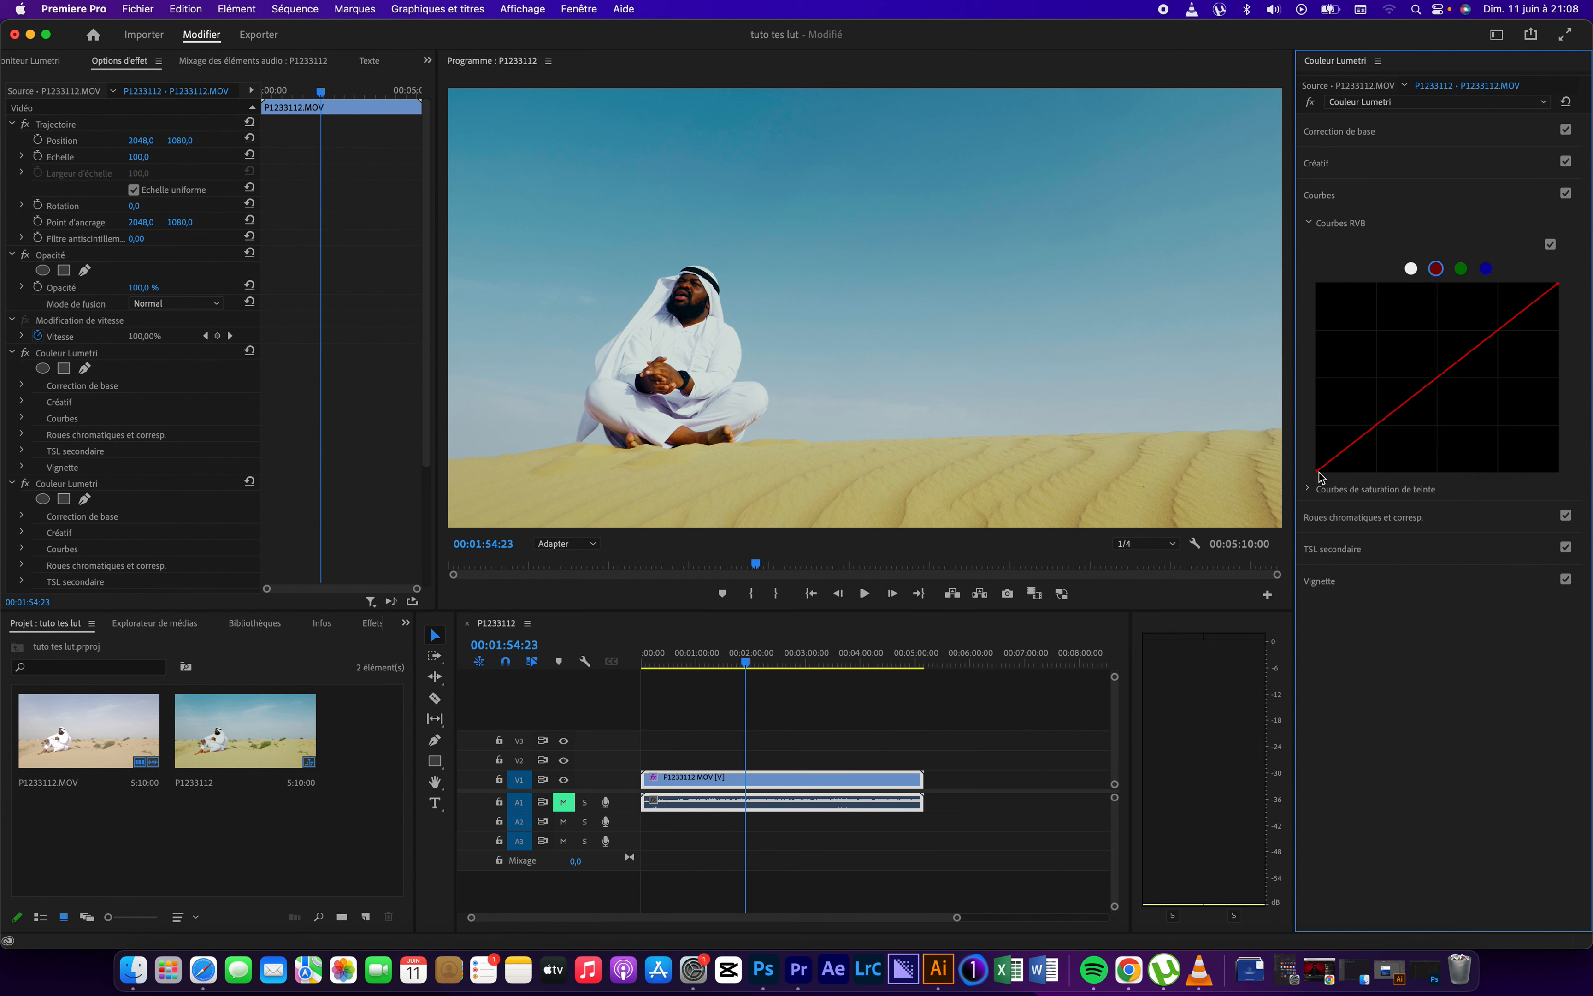
pyautogui.click(1495, 333)
pyautogui.click(1438, 377)
pyautogui.click(1381, 422)
pyautogui.moveTo(1496, 332)
pyautogui.mouseDown()
pyautogui.moveTo(1504, 345)
pyautogui.moveTo(1498, 327)
pyautogui.mouseUp()
pyautogui.moveTo(1438, 378); pyautogui.dragTo(1437, 382)
pyautogui.moveTo(1380, 421); pyautogui.dragTo(1378, 432)
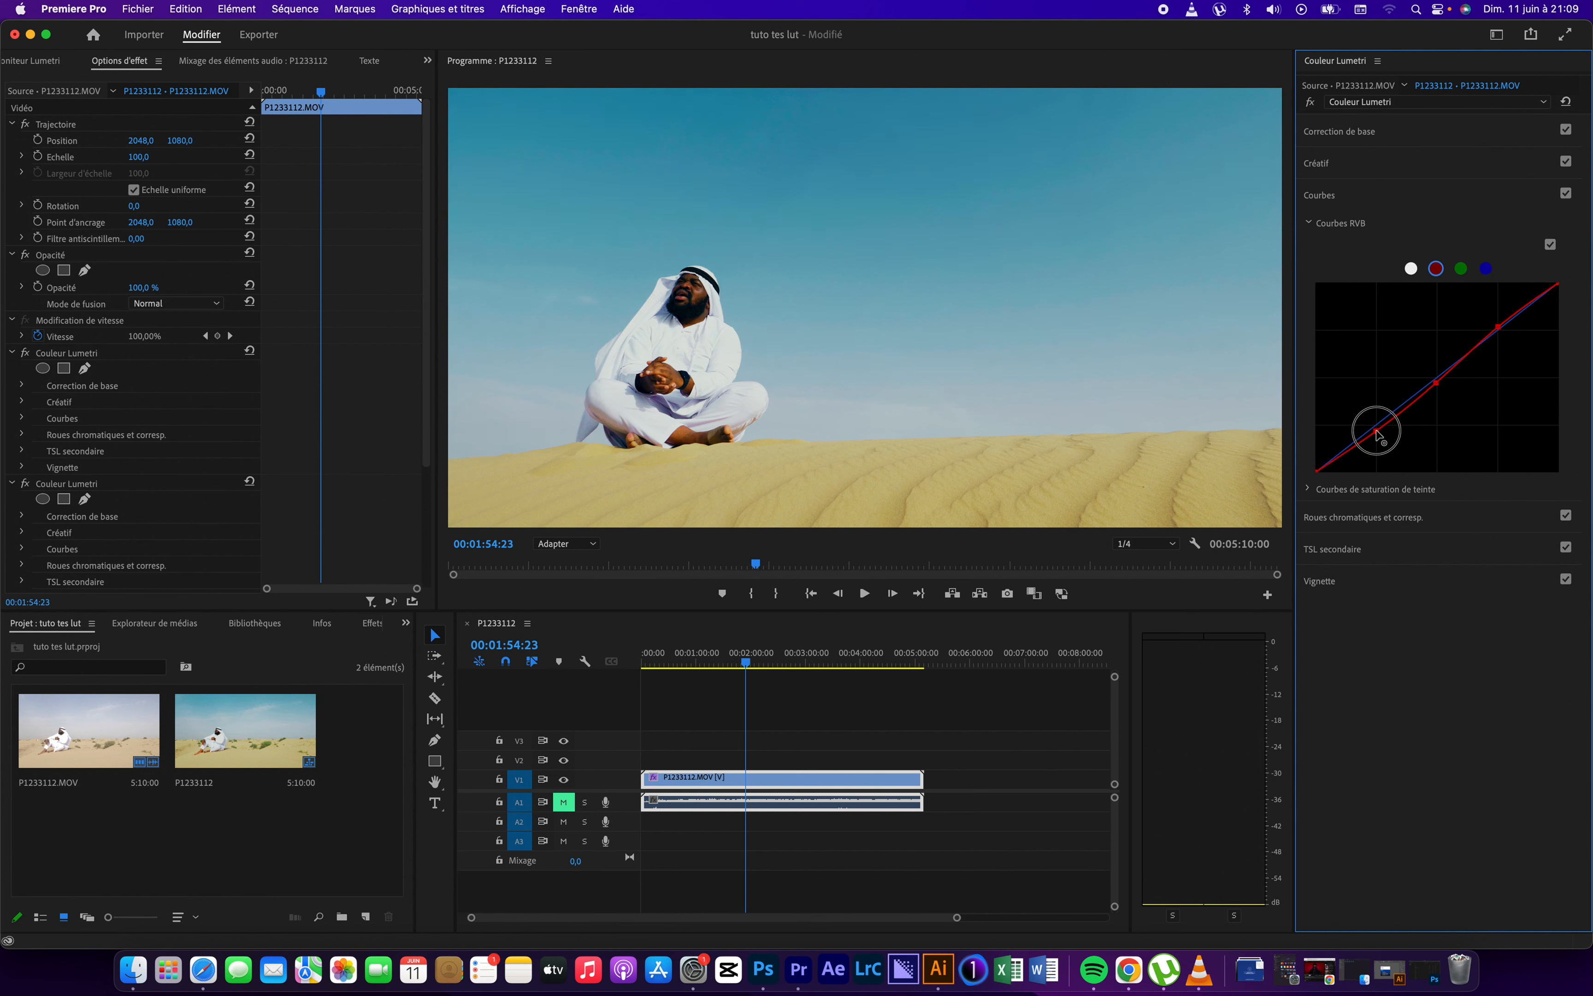
# Add three points to the blue channel's curve, testing the highlights down and then up, and slightly lower the shadows.
pyautogui.click(1486, 269)
pyautogui.click(1499, 329)
pyautogui.click(1439, 377)
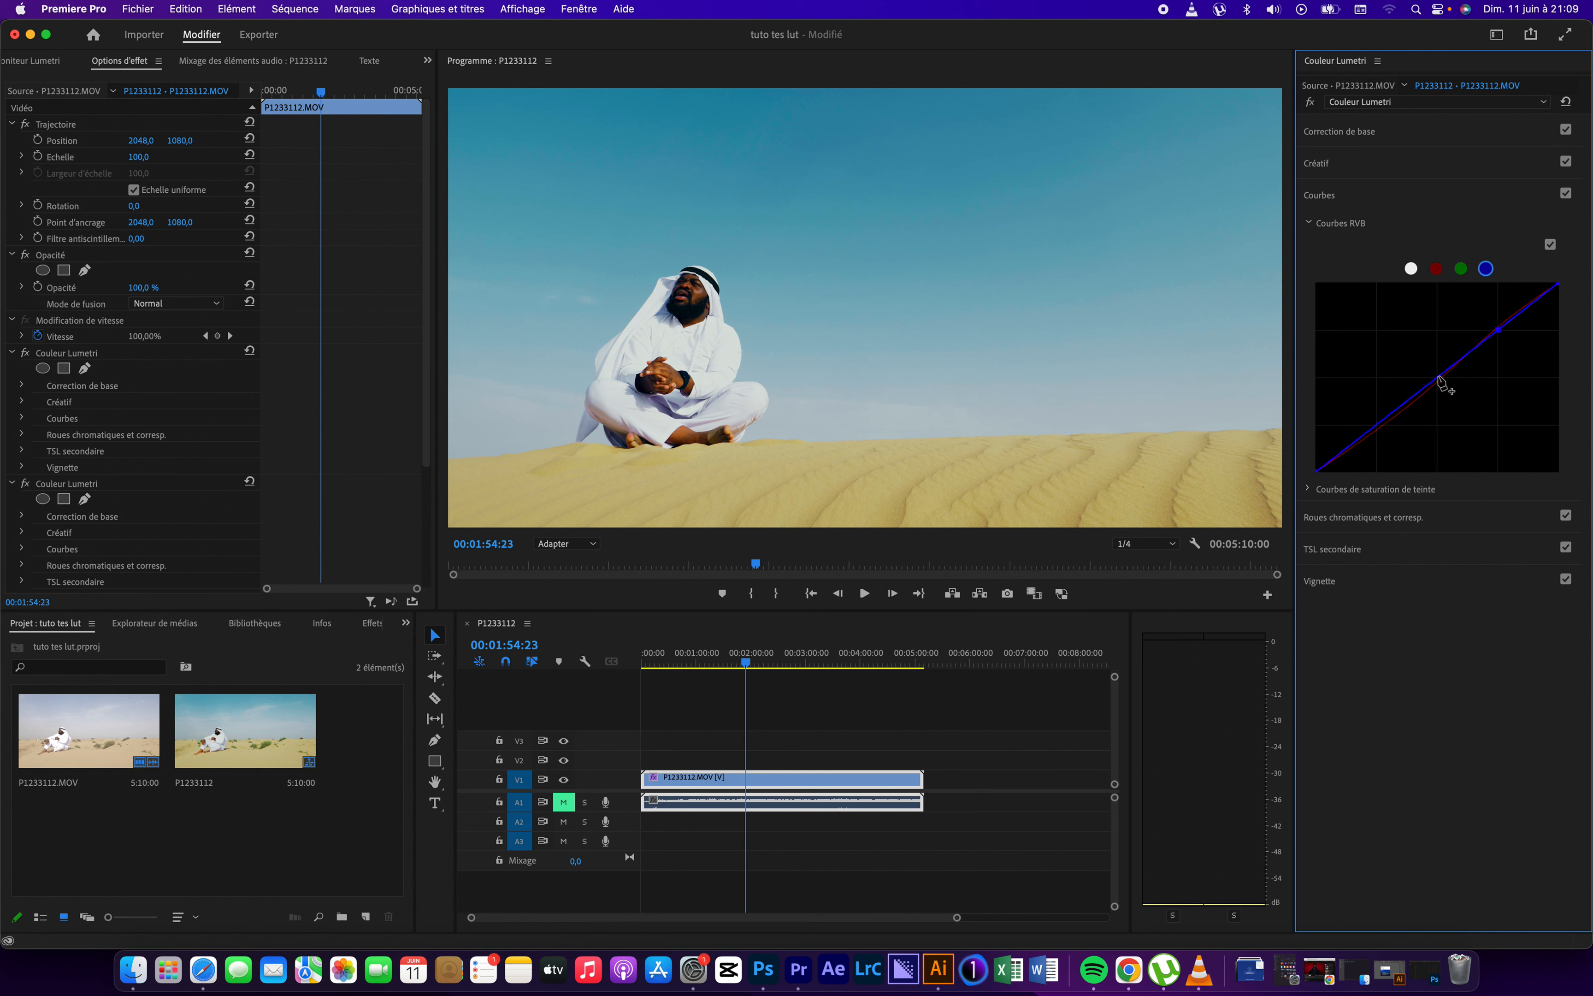
pyautogui.click(1380, 422)
pyautogui.click(1499, 328)
pyautogui.moveTo(1499, 327); pyautogui.dragTo(1501, 337)
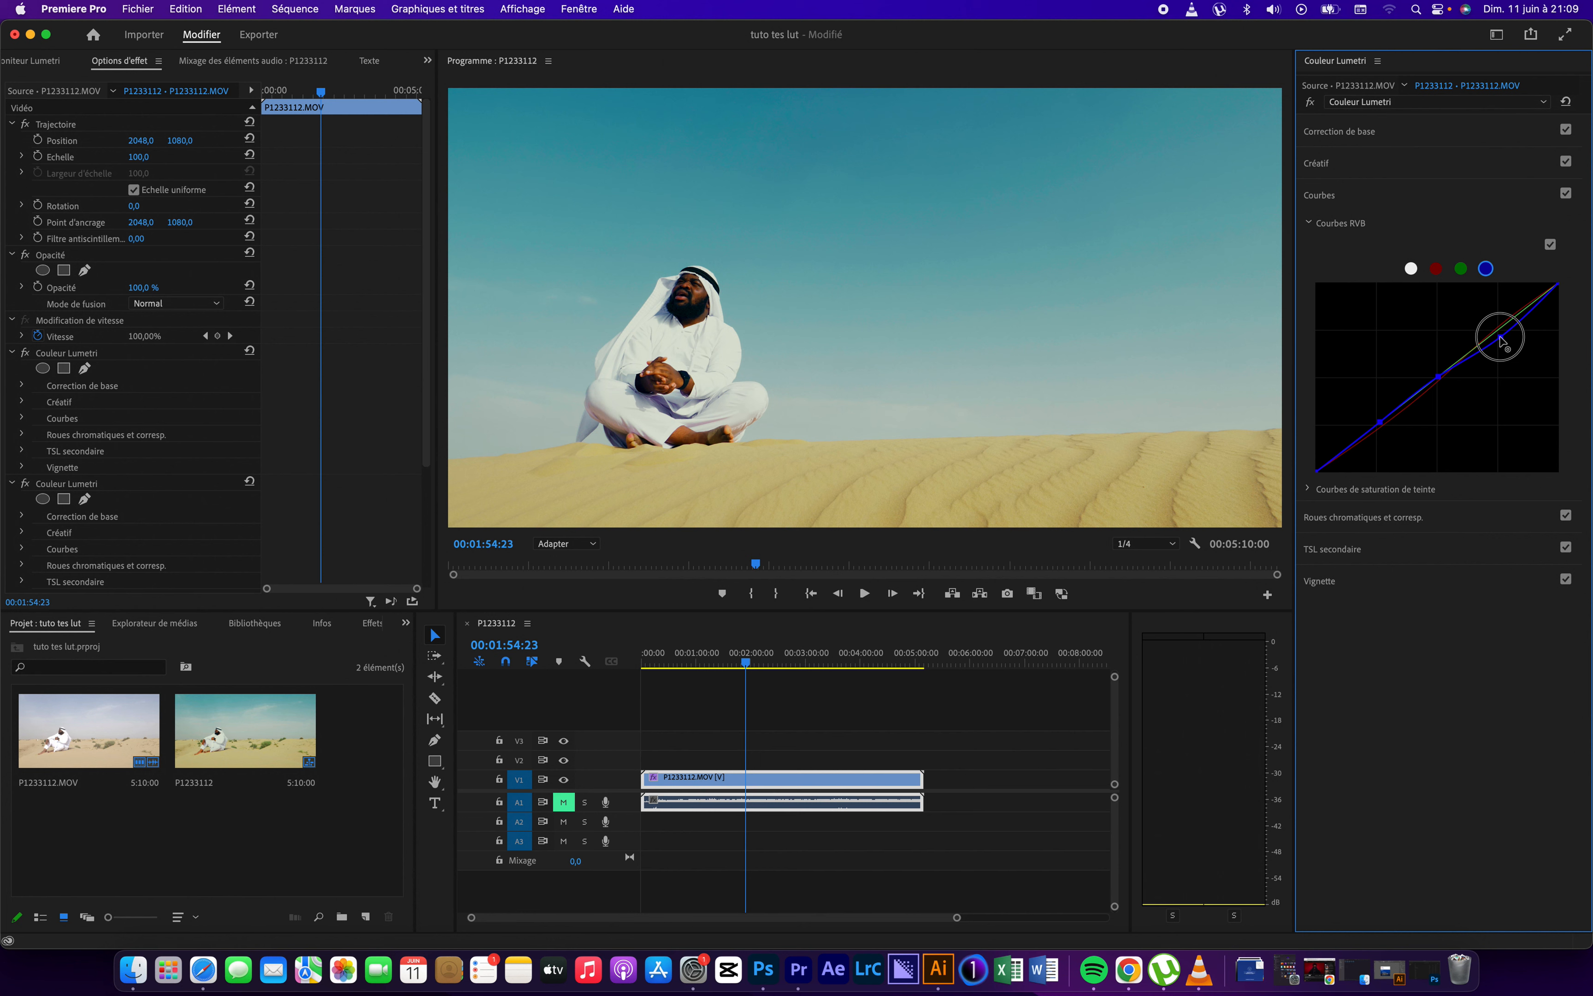
pyautogui.moveTo(1500, 337); pyautogui.dragTo(1500, 341)
pyautogui.click(1501, 343)
pyautogui.moveTo(1502, 343); pyautogui.dragTo(1497, 321)
pyautogui.click(1380, 423)
pyautogui.moveTo(1380, 422); pyautogui.dragTo(1378, 430)
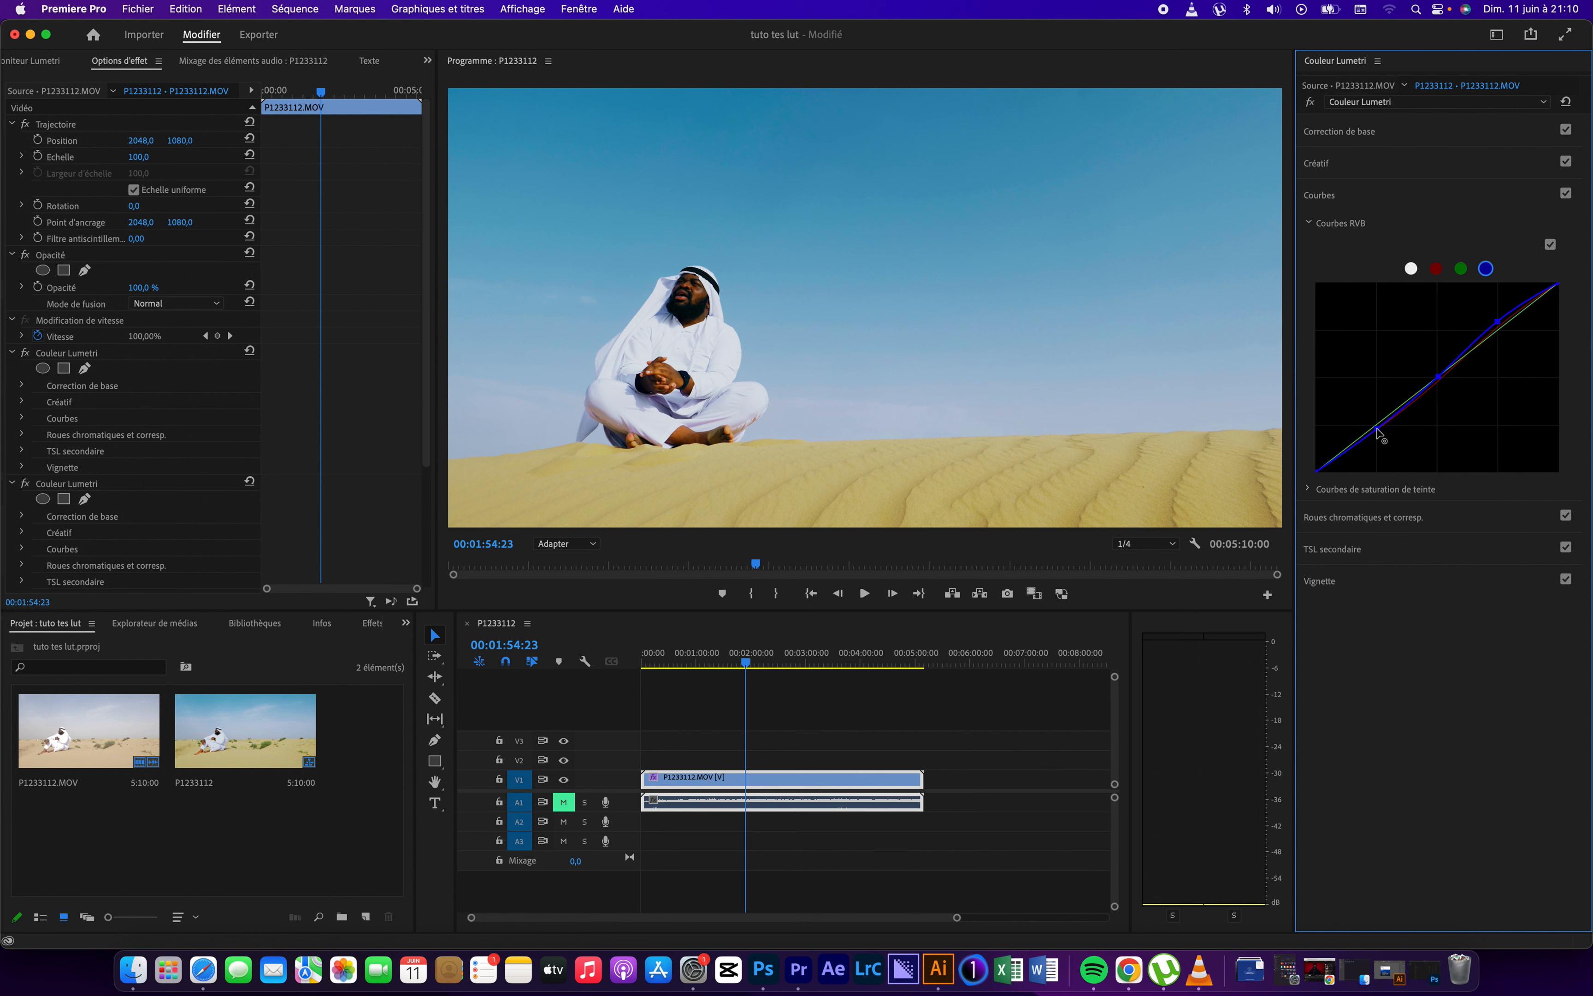
# Compare the image with and without the second Lumetri effect, and pull the blue curve's highlight point below the diagonal.
pyautogui.click(1311, 103)
pyautogui.click(1312, 103)
pyautogui.click(1312, 103)
pyautogui.click(1312, 103)
pyautogui.click(1312, 103)
pyautogui.click(1313, 103)
pyautogui.moveTo(1501, 324); pyautogui.dragTo(1509, 341)
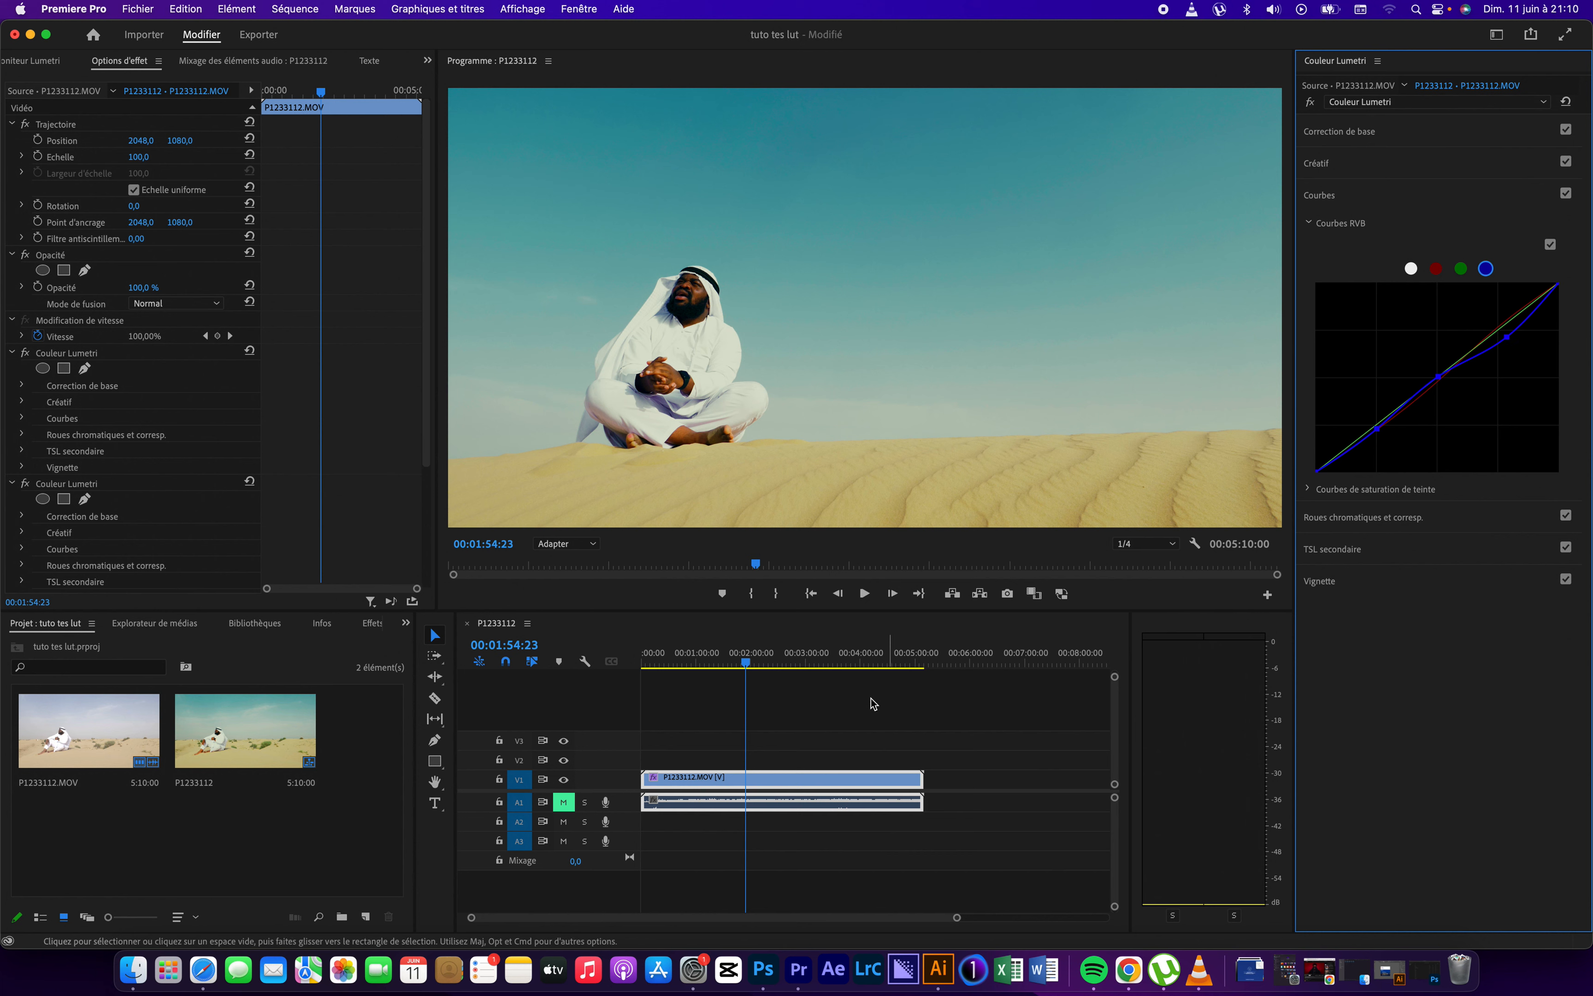
# Review the grade at several moments along the sequence, ending near its beginning at 00:00:15:08.
pyautogui.click(823, 659)
pyautogui.click(866, 656)
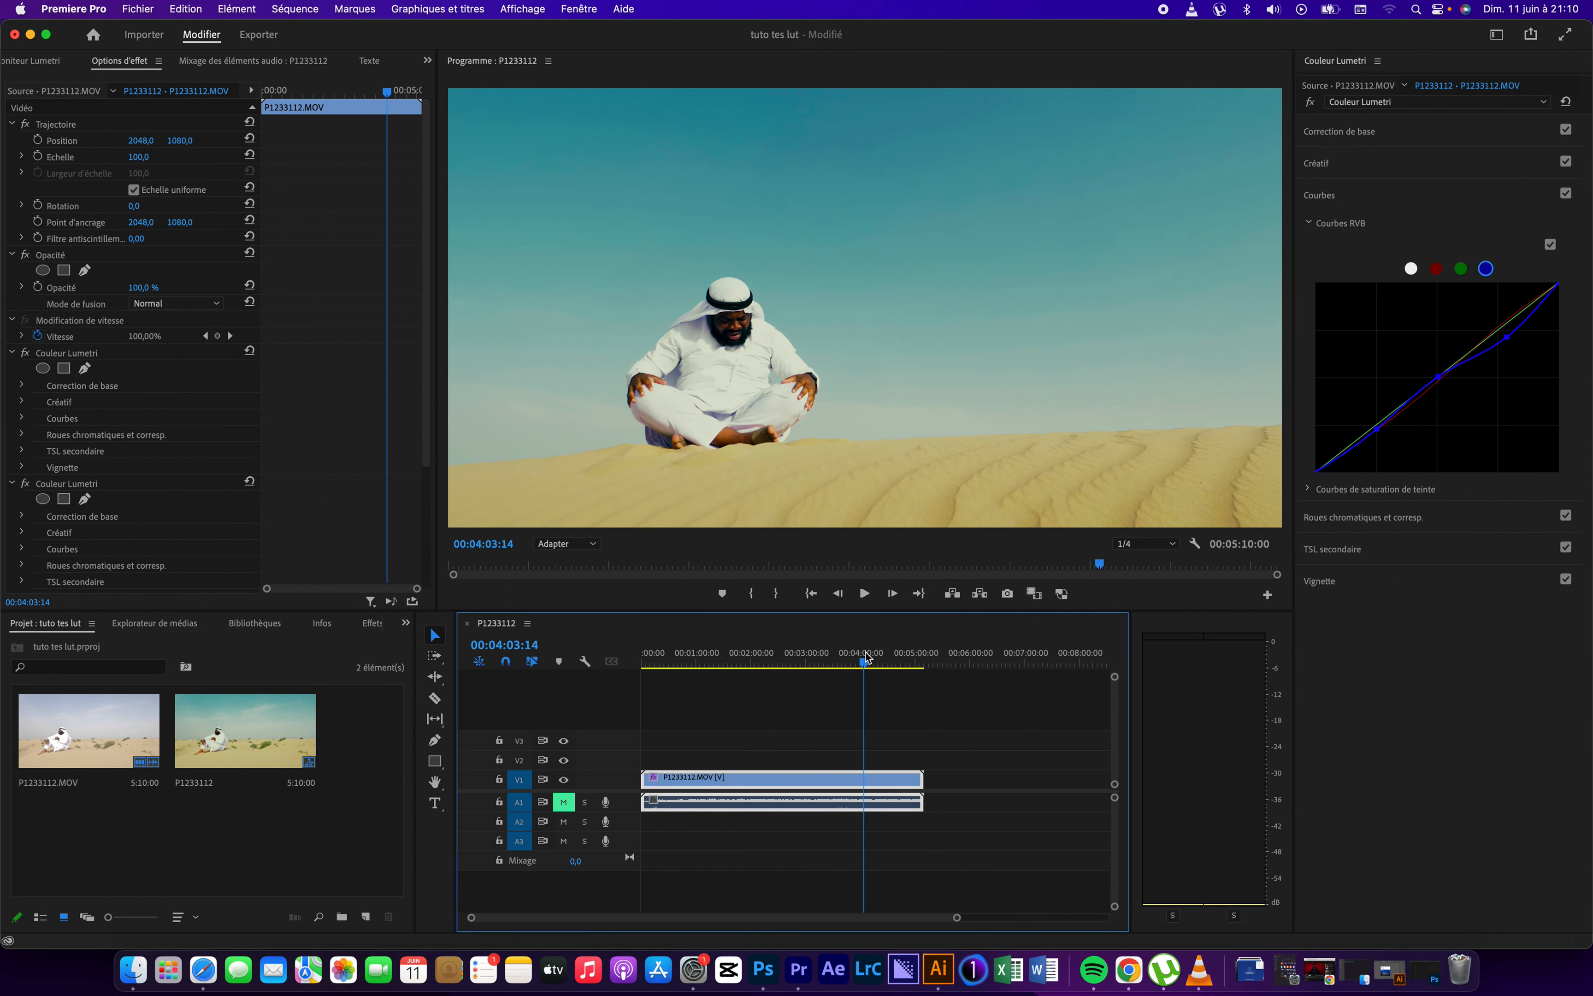
pyautogui.click(880, 655)
pyautogui.click(897, 653)
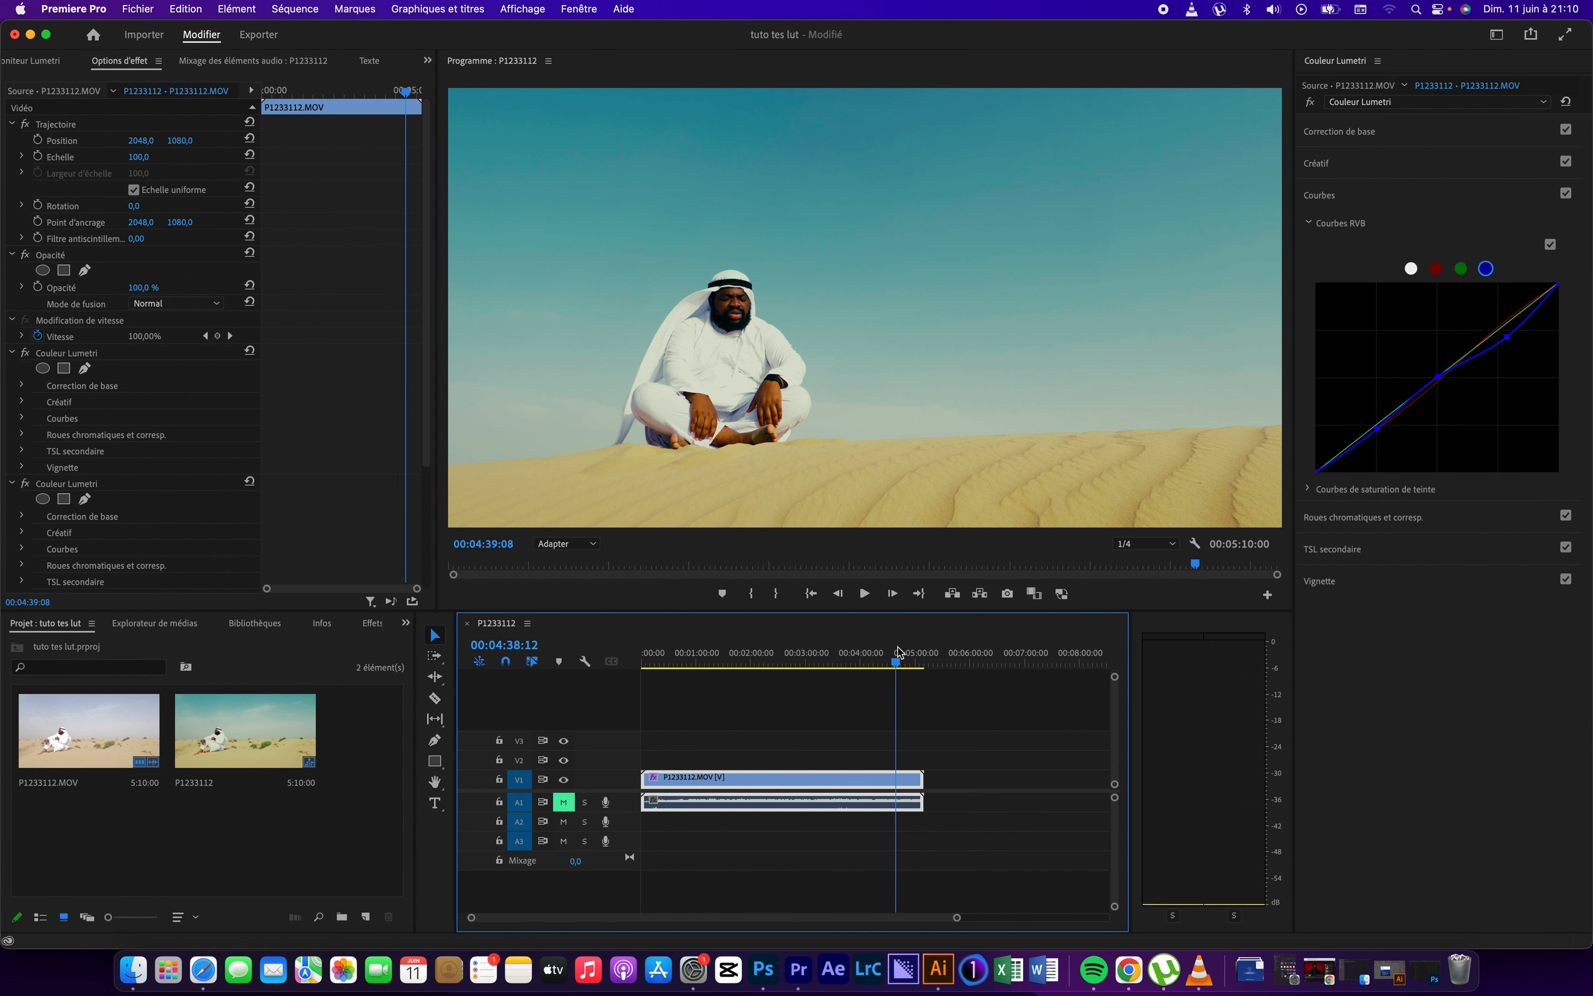
pyautogui.click(846, 654)
pyautogui.click(787, 654)
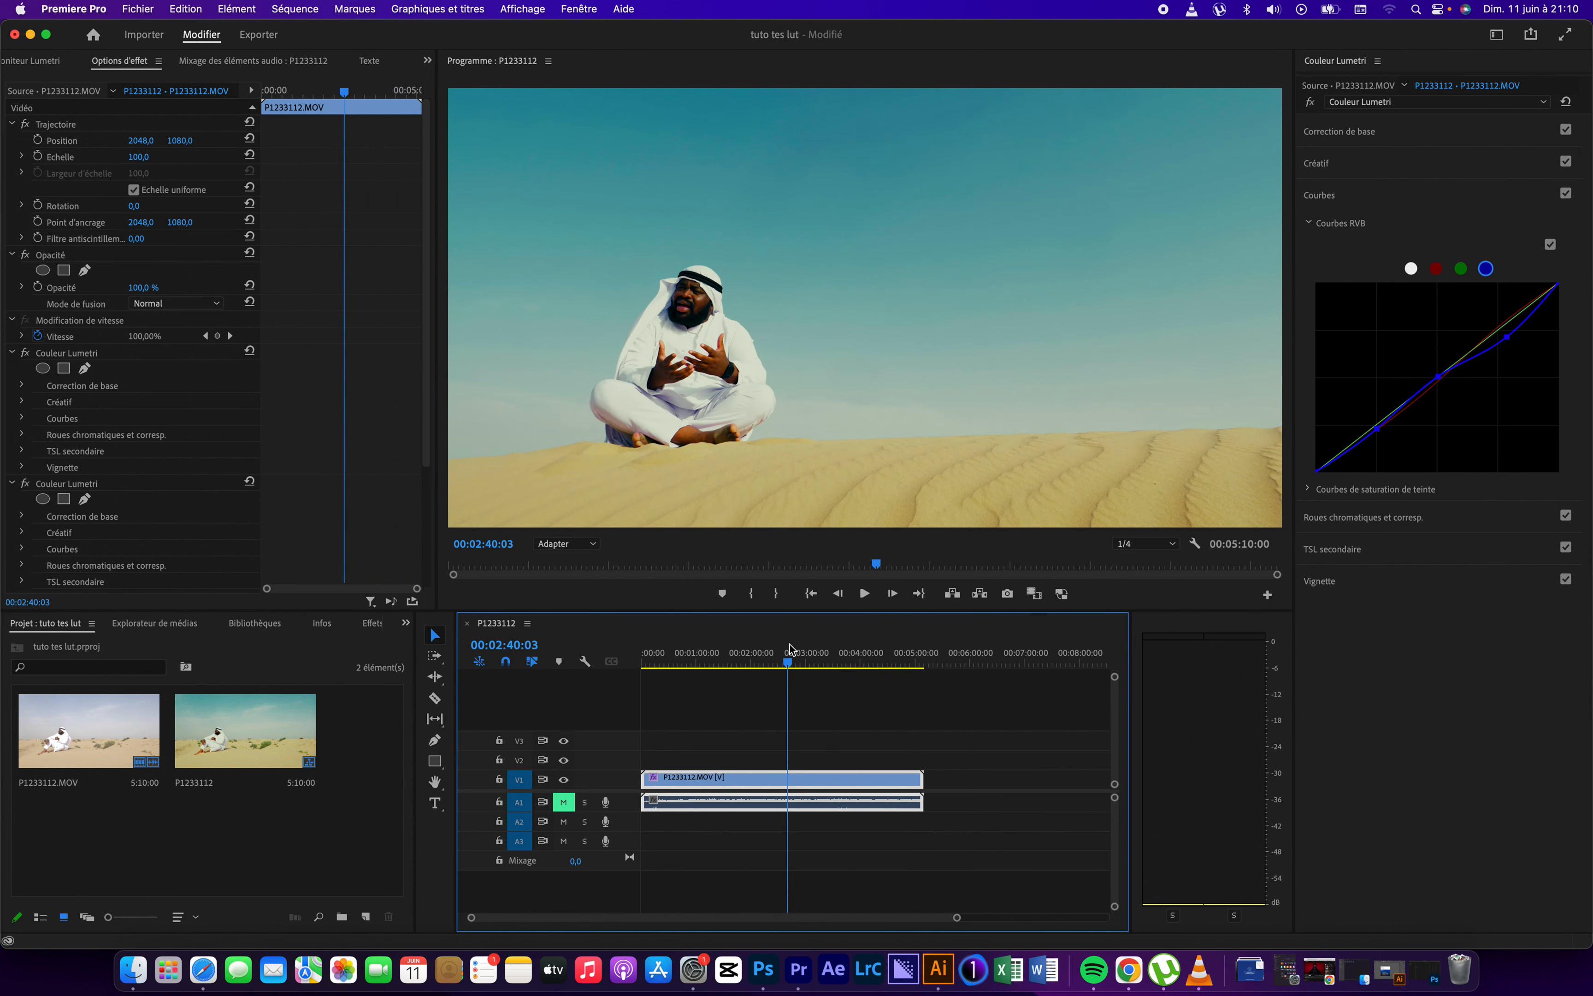
pyautogui.click(742, 654)
pyautogui.click(689, 653)
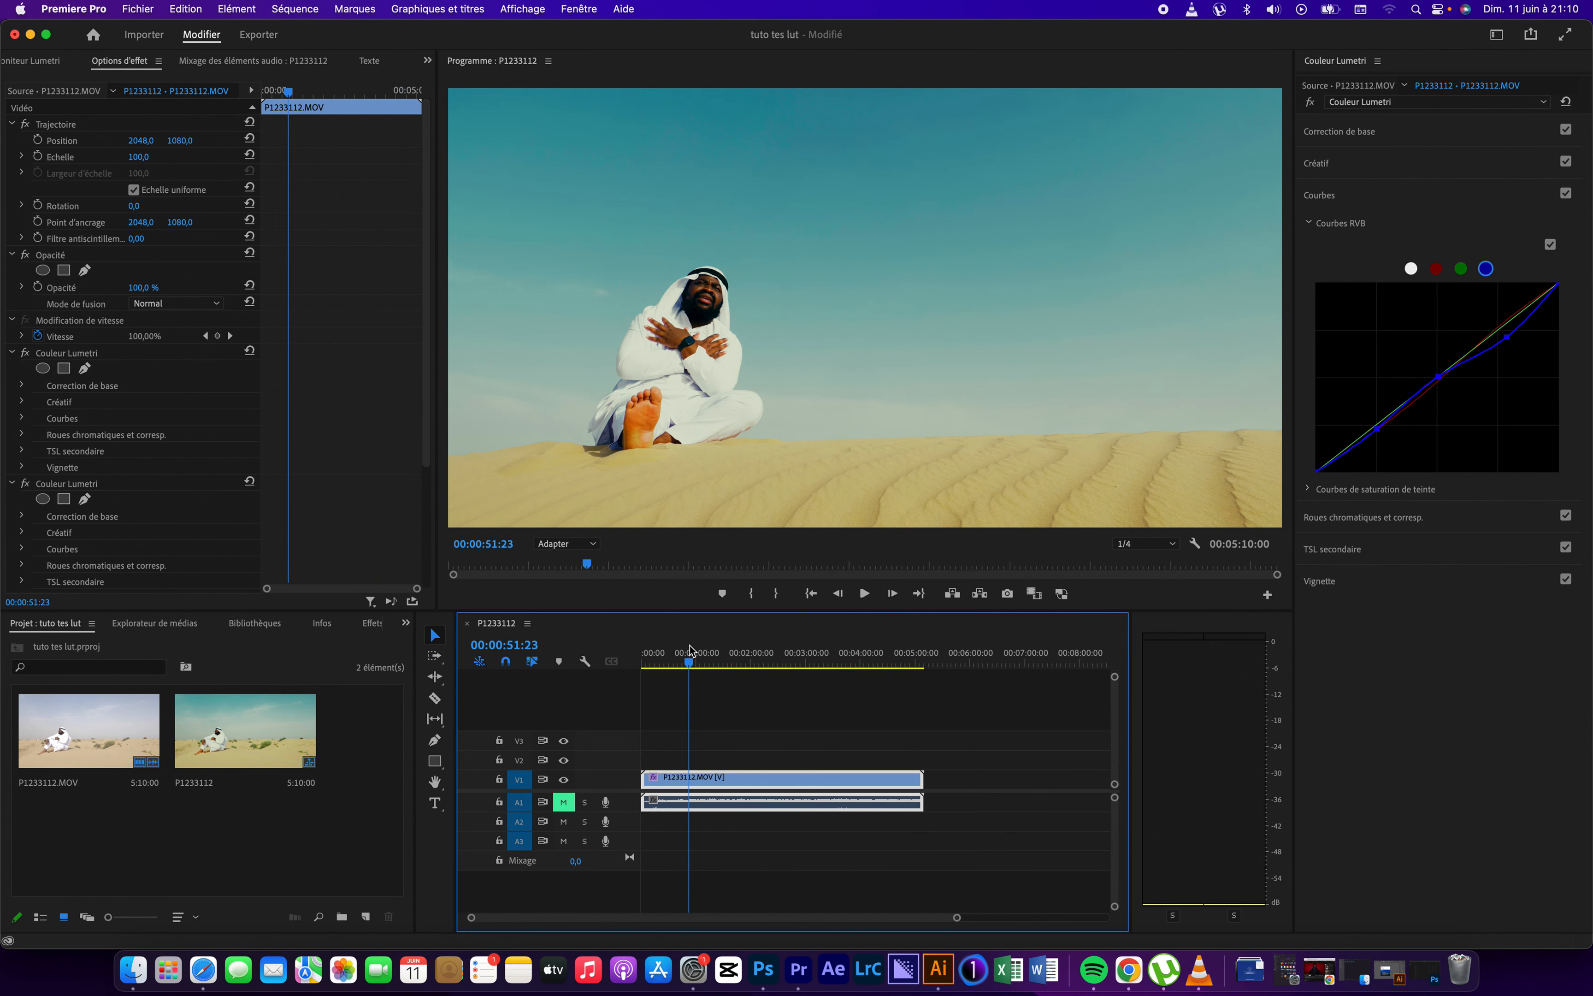
pyautogui.click(672, 653)
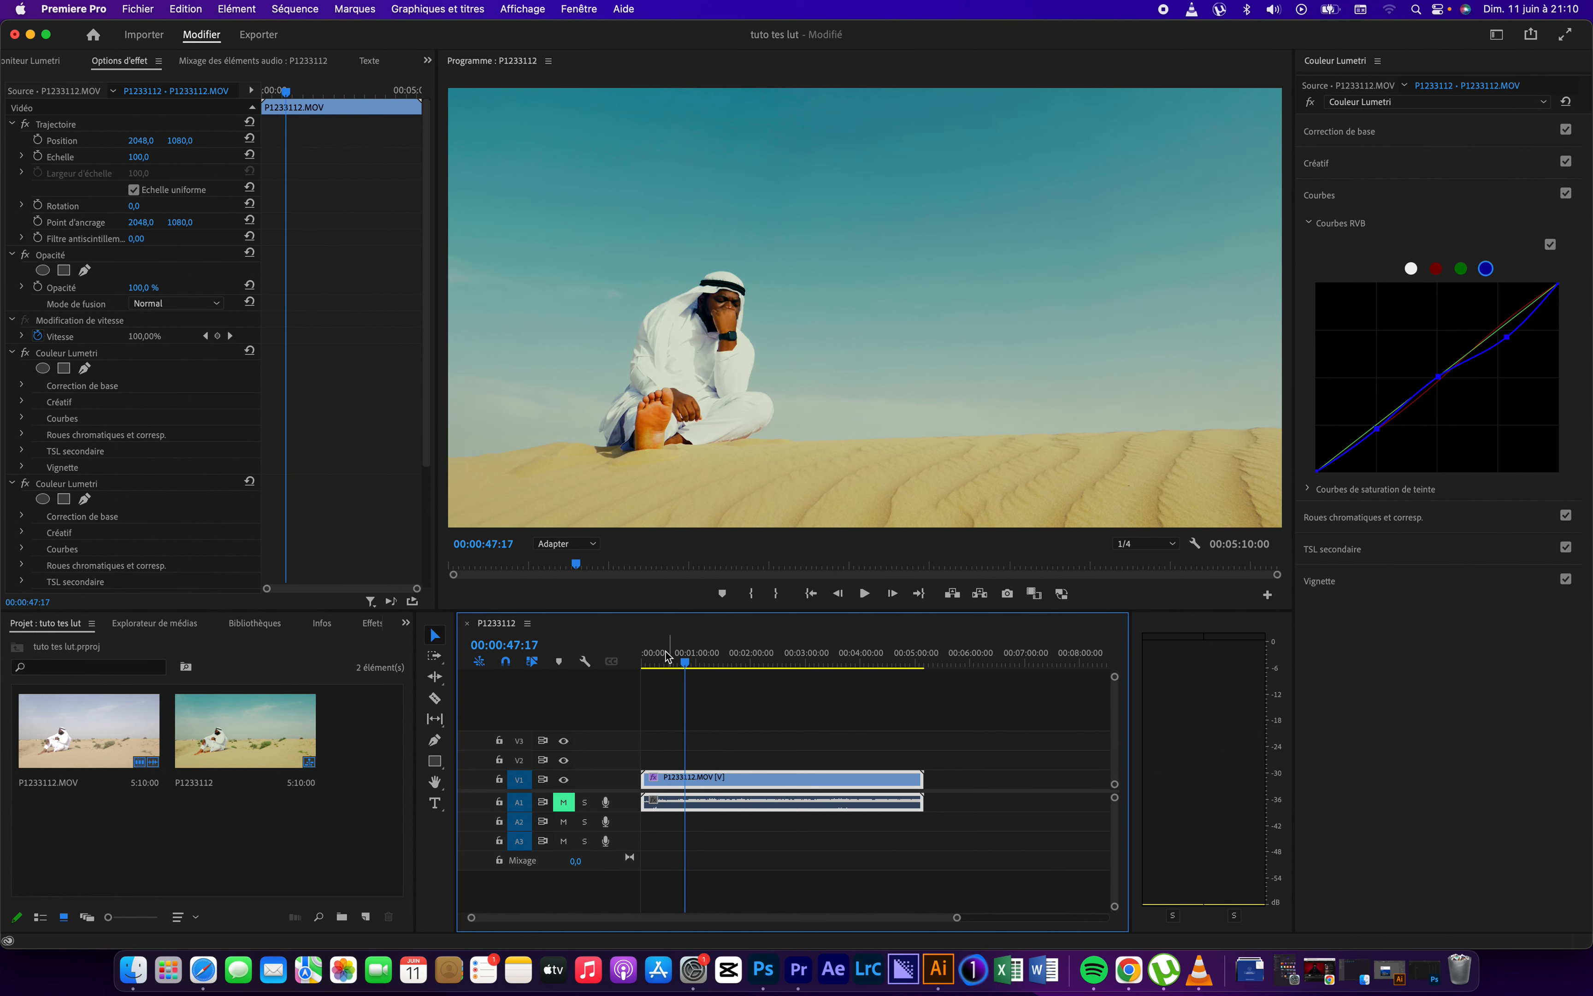
pyautogui.click(655, 653)
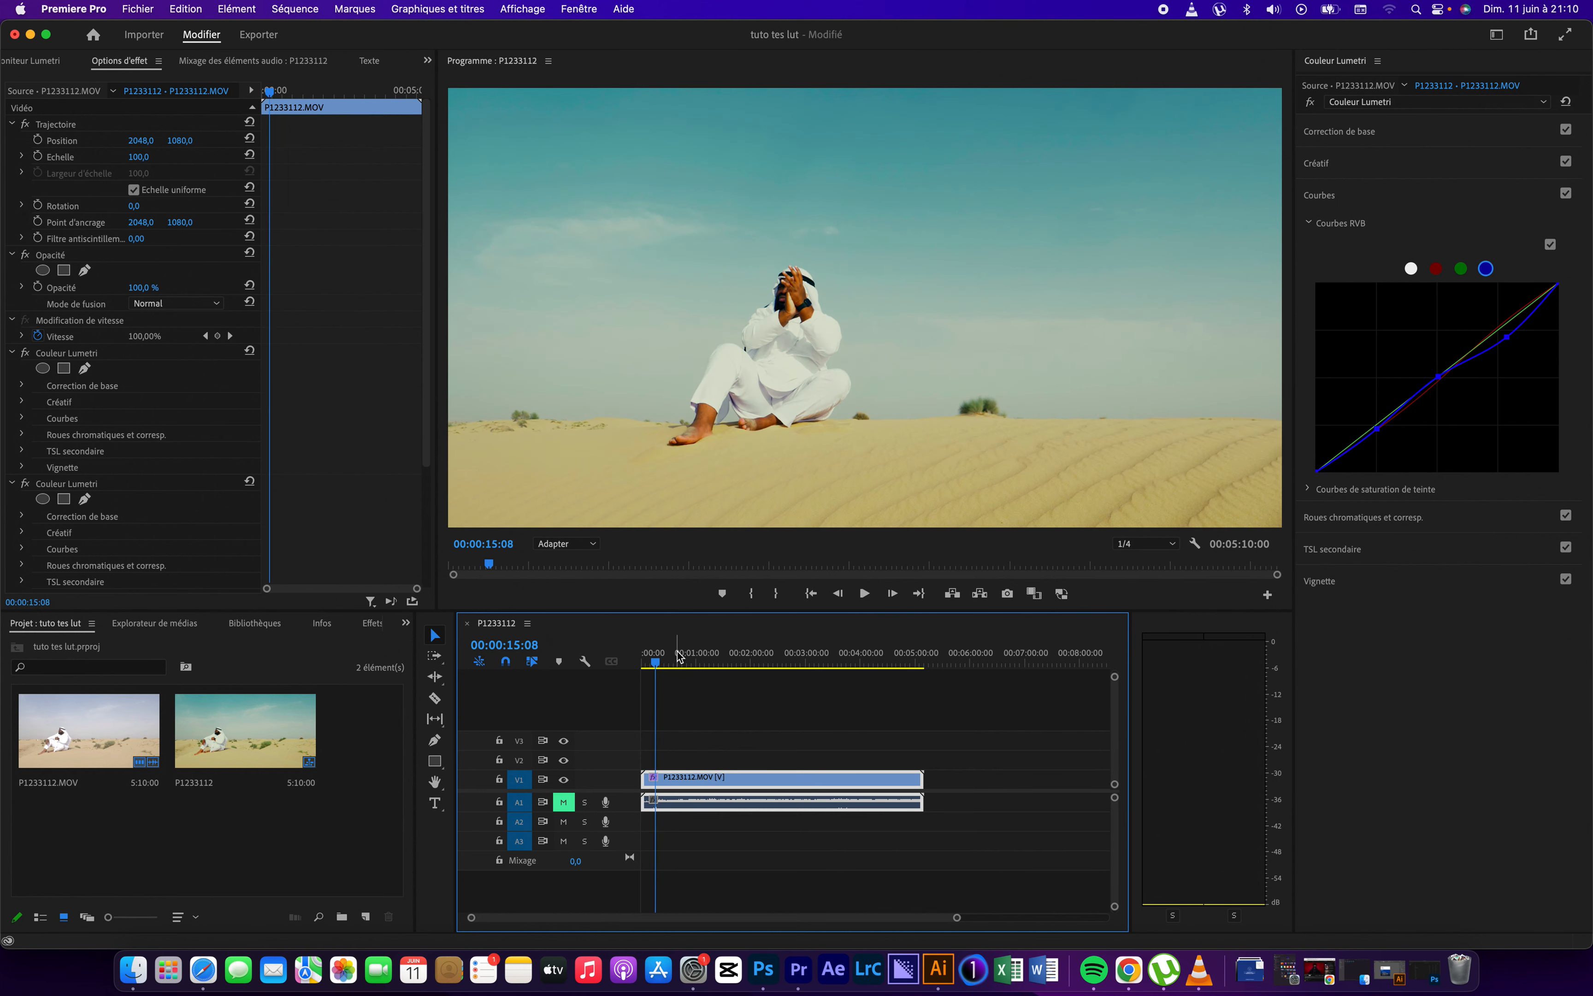
# Compare the shot at 00:00:15:08 with and without the second Lumetri effect.
pyautogui.click(1313, 104)
pyautogui.click(1313, 104)
pyautogui.click(1313, 104)
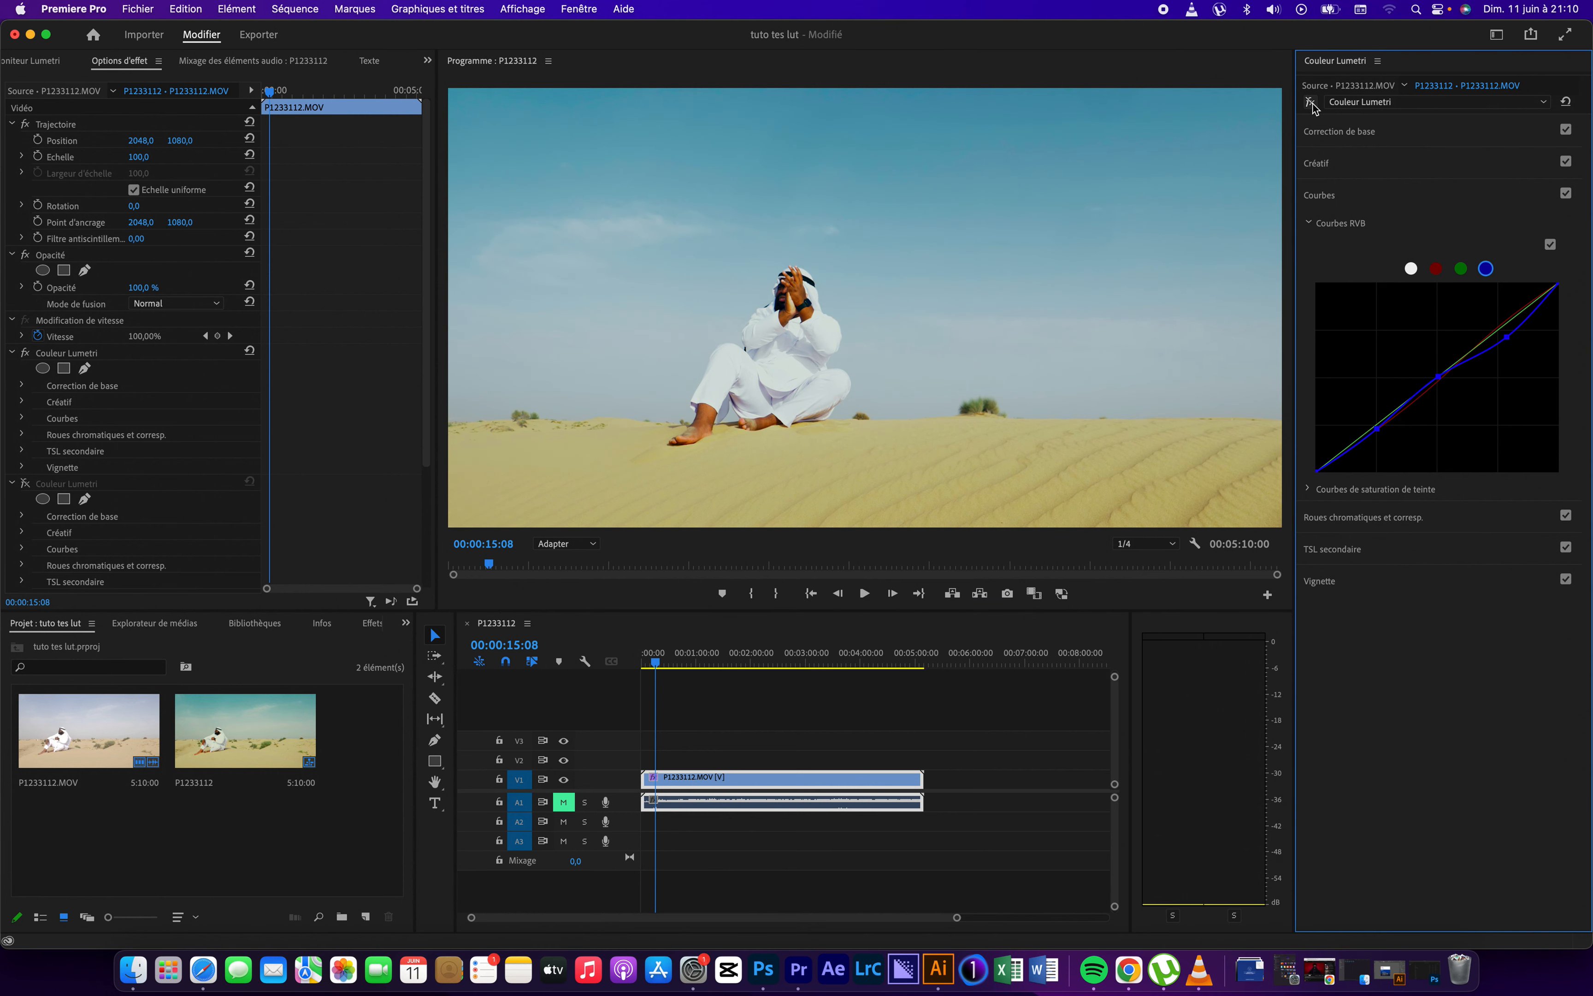
pyautogui.click(1313, 104)
pyautogui.click(1313, 105)
pyautogui.click(1313, 104)
# Switch to the first Lumetri effect and compare the image with and without its basic correction.
pyautogui.click(1363, 103)
pyautogui.click(1362, 116)
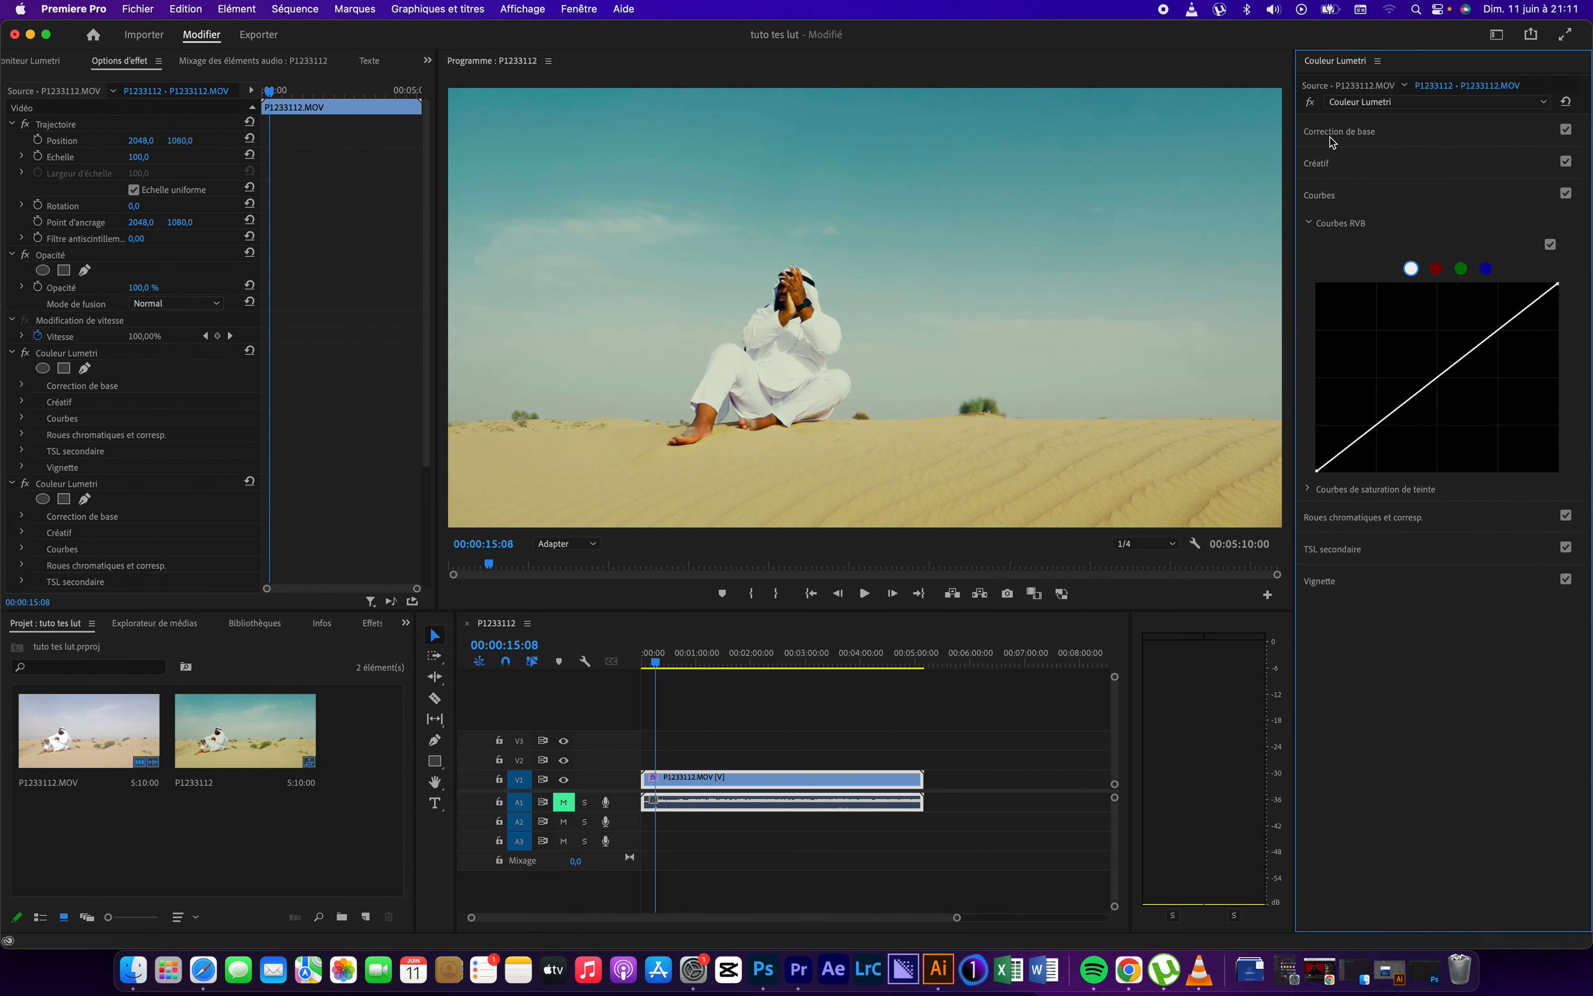
pyautogui.click(1566, 131)
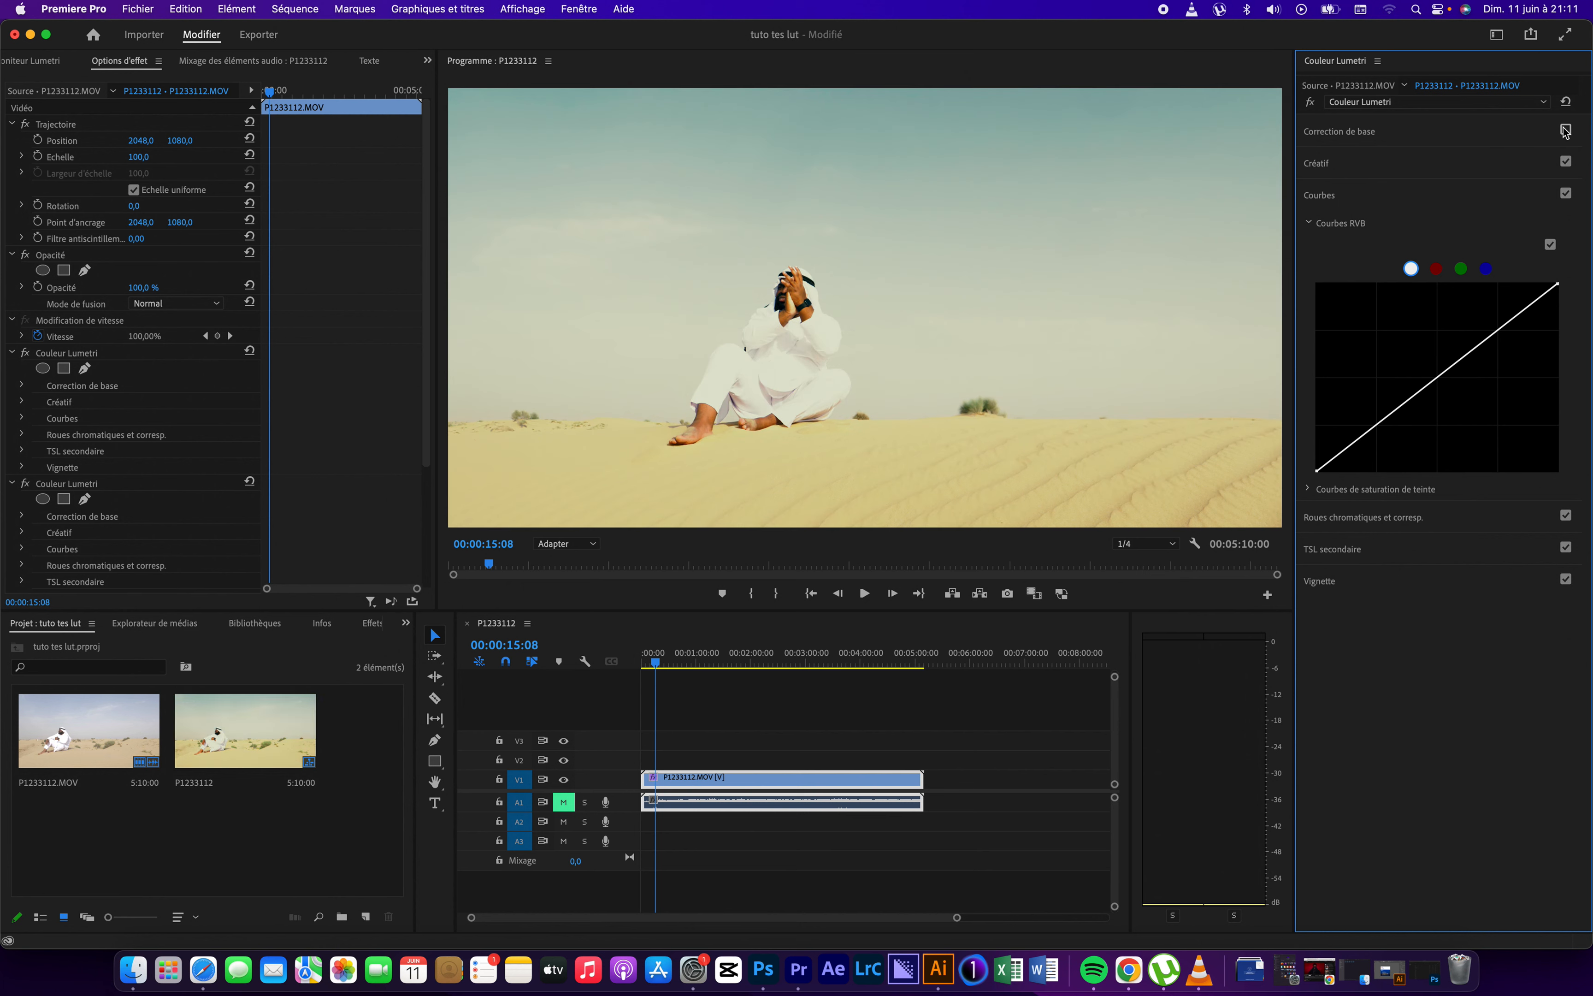
pyautogui.click(1566, 131)
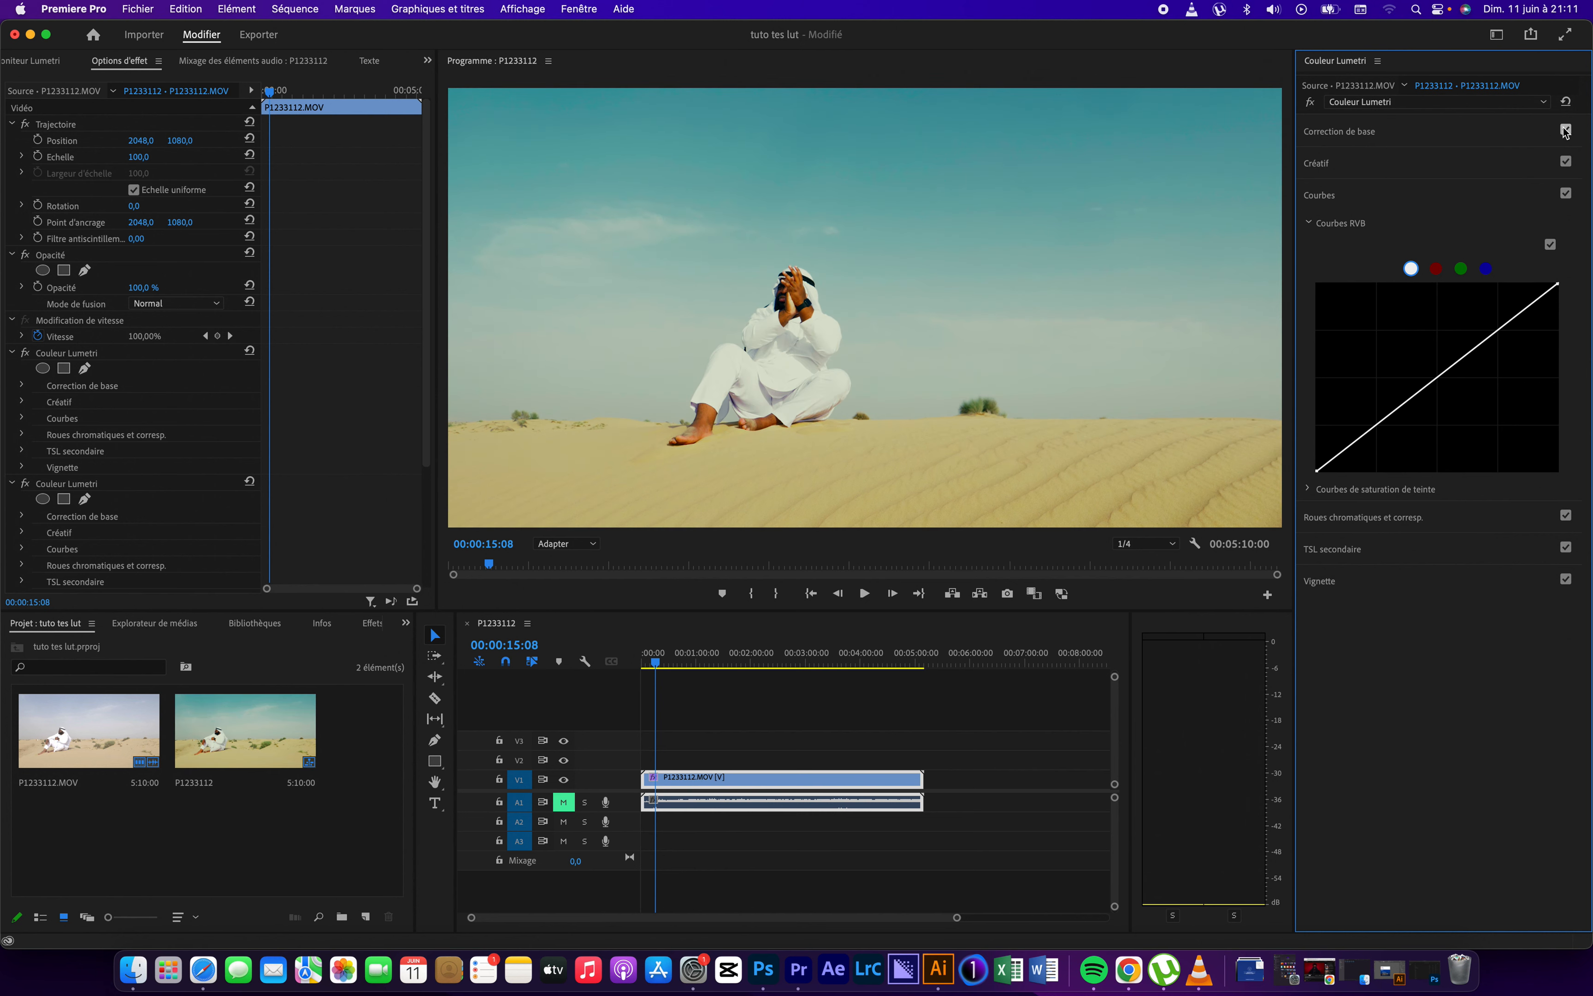
# Switch to the second Lumetri effect and compare the image with and without its basic correction.
pyautogui.click(1534, 102)
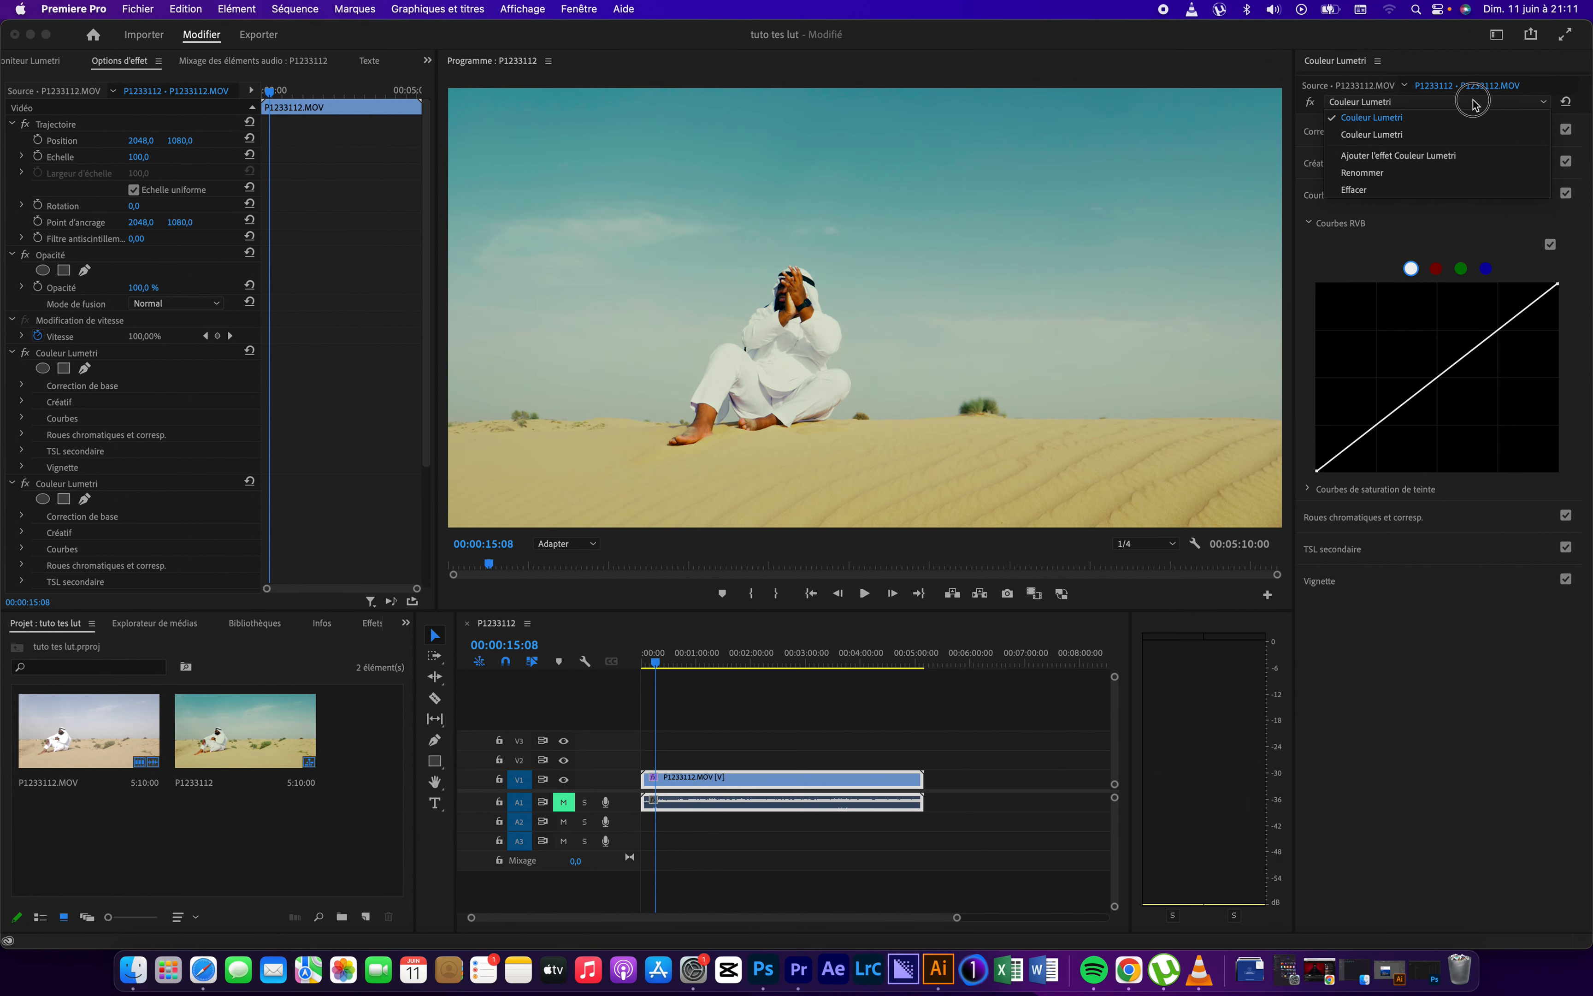
pyautogui.click(1534, 135)
pyautogui.click(1566, 131)
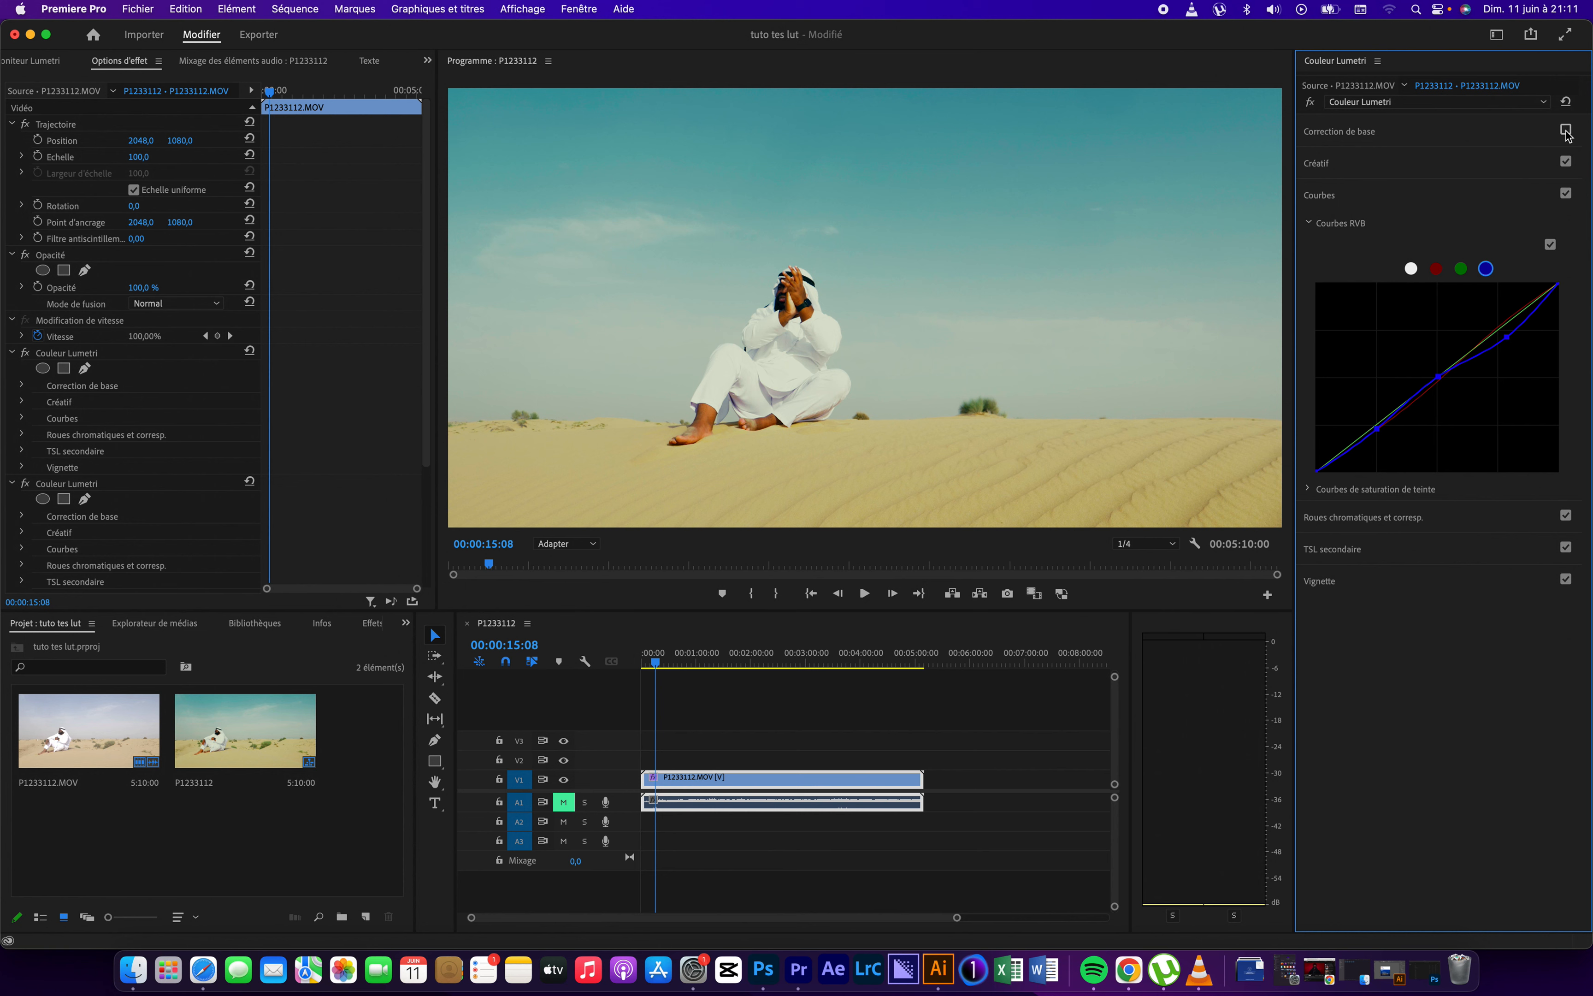
pyautogui.click(1567, 131)
# Check the image with the whole second Lumetri effect bypassed and restored, and review the grade around 00:02:40:03.
pyautogui.click(1514, 101)
pyautogui.click(1447, 135)
pyautogui.click(1311, 103)
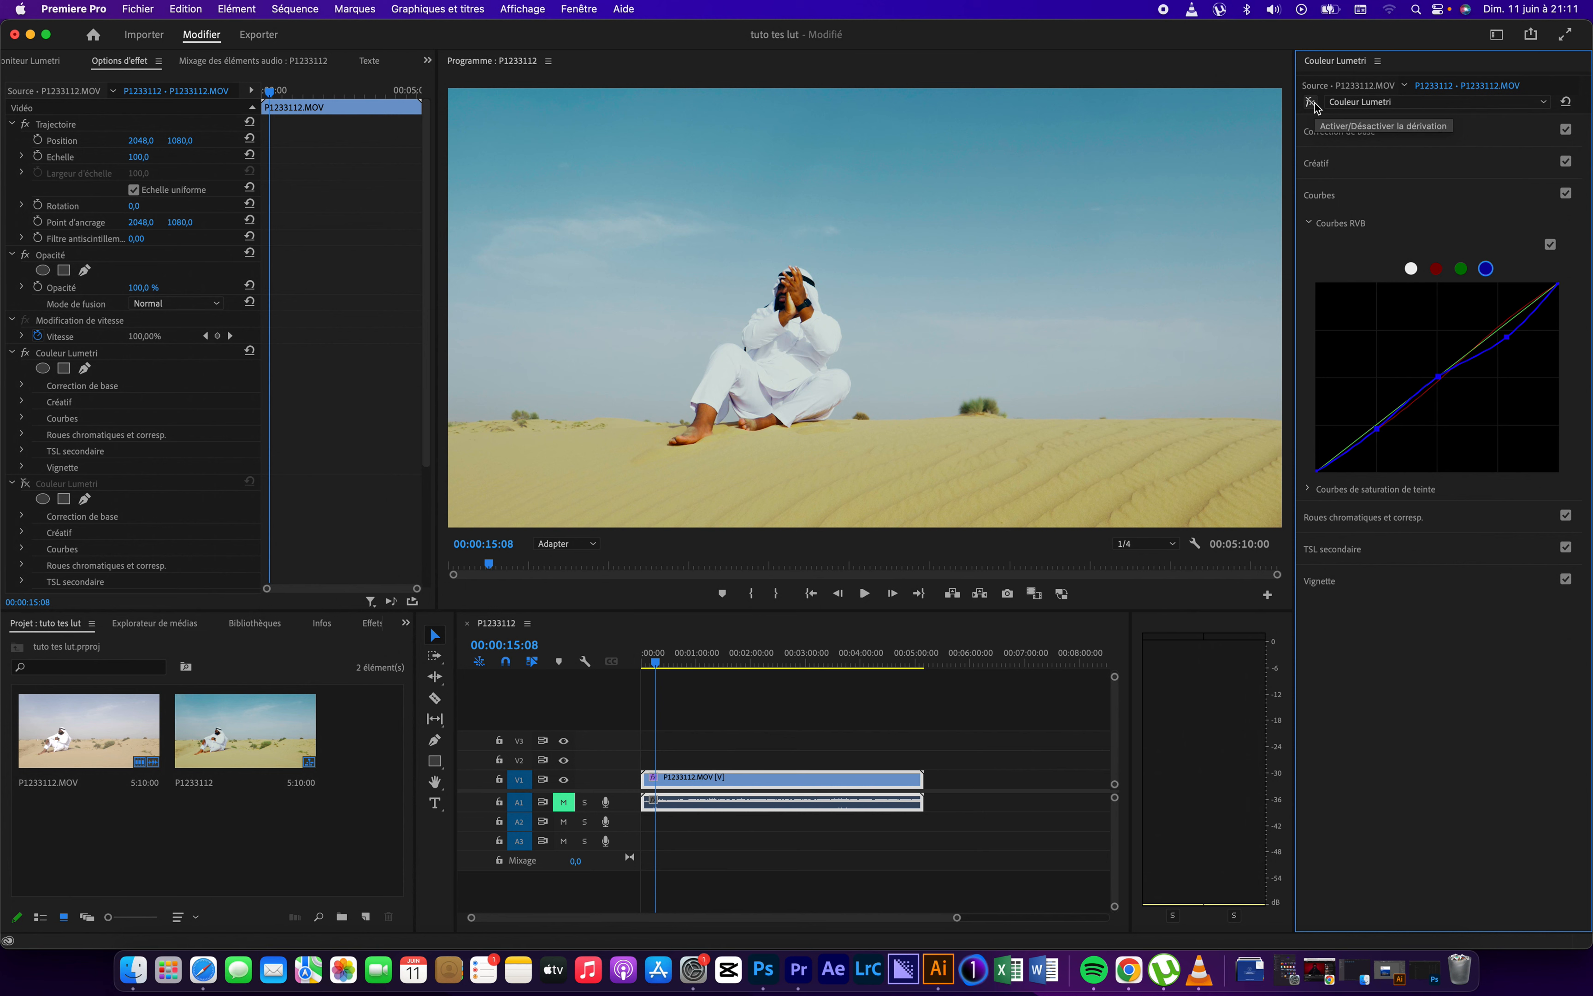
pyautogui.click(1311, 102)
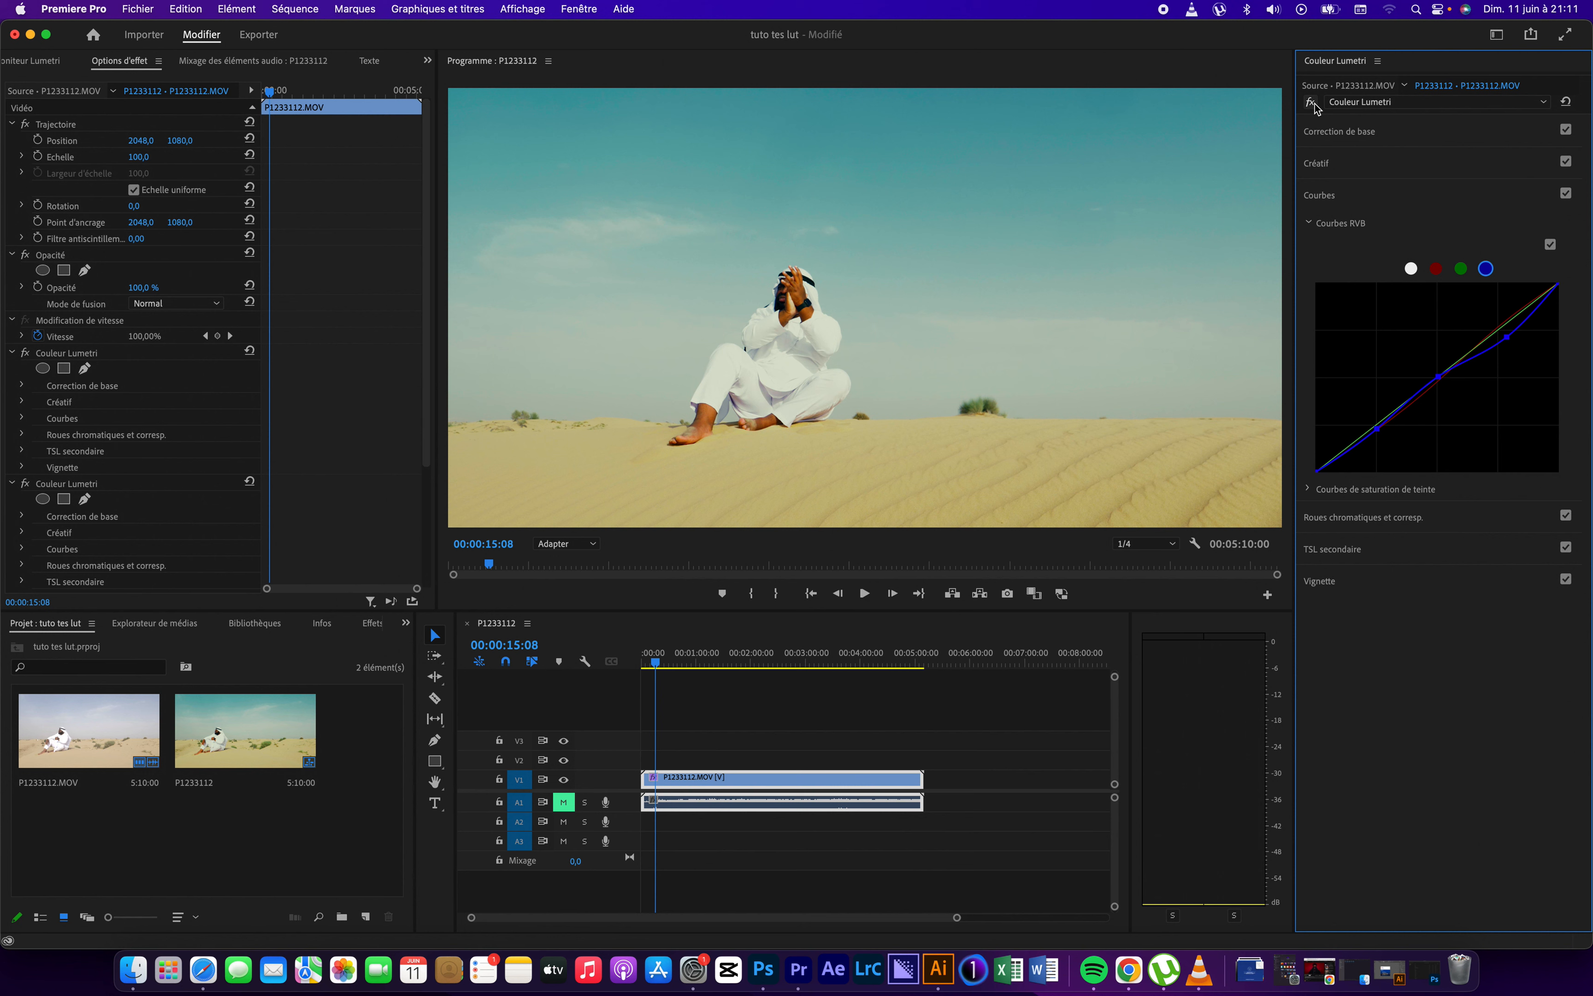
pyautogui.moveTo(717, 650); pyautogui.dragTo(793, 659)
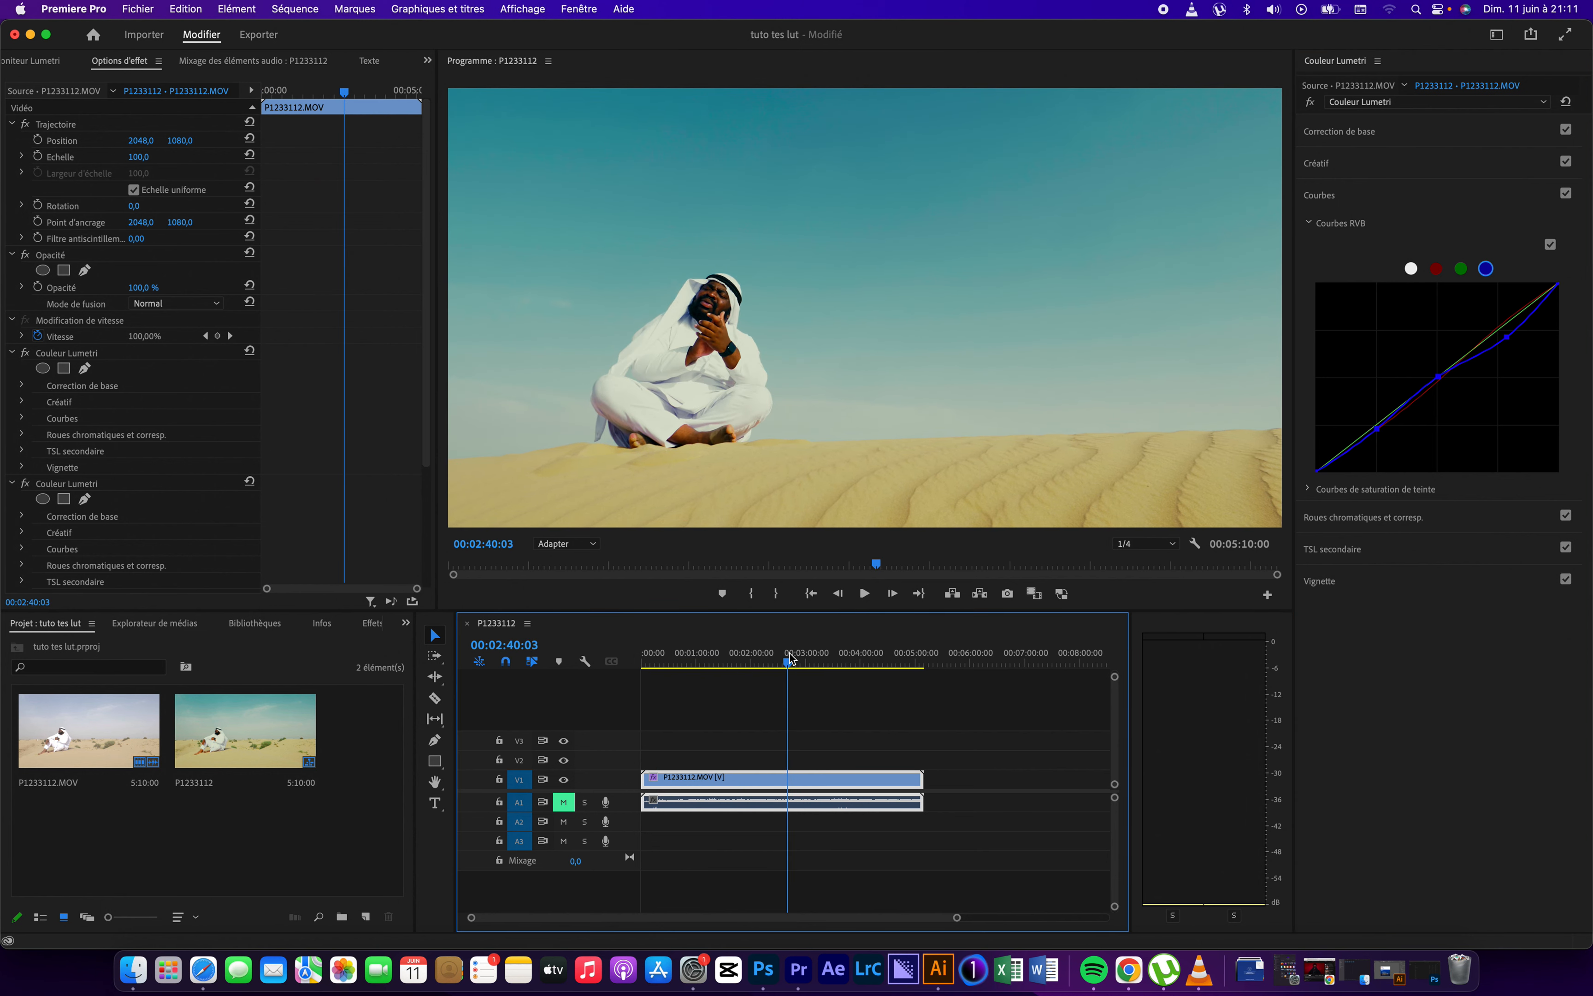